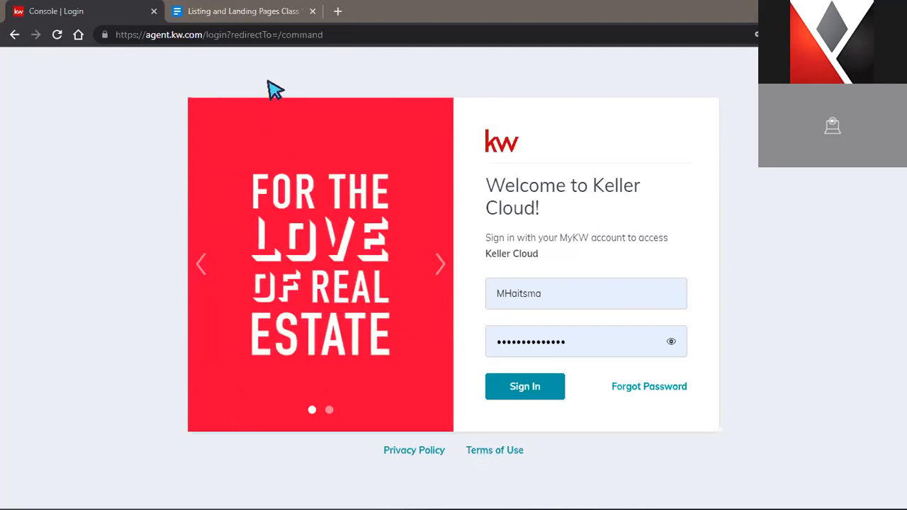
Copy the Google Docs class notes URL from the address bar, then return to the Keller Cloud sign-in tab
click(251, 12)
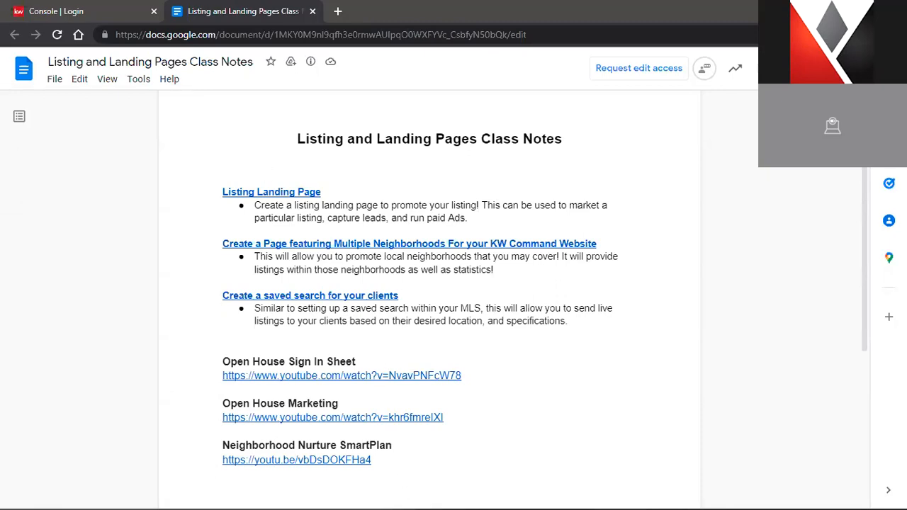
click(315, 36)
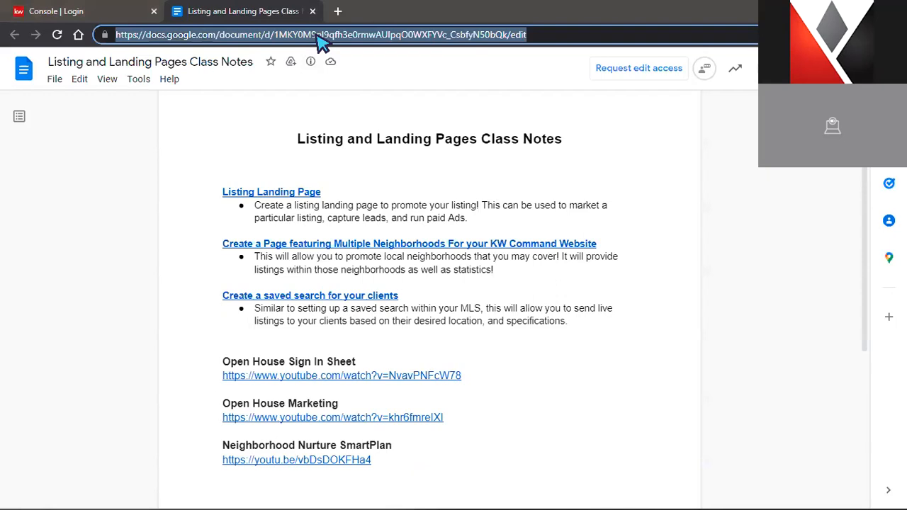
right_click(317, 37)
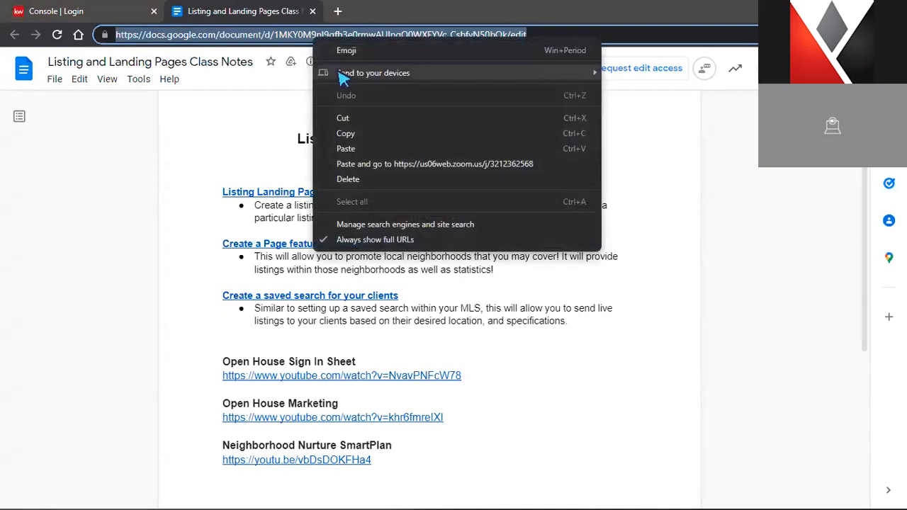
click(377, 134)
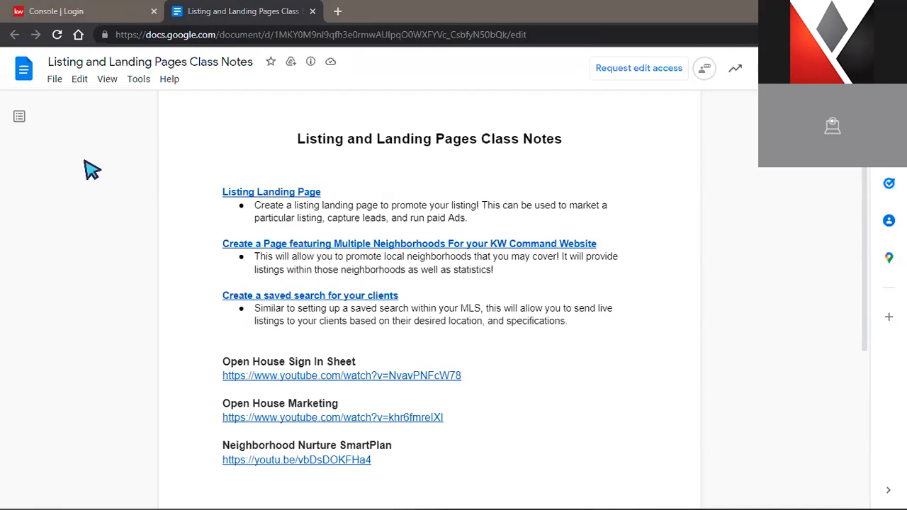
click(124, 12)
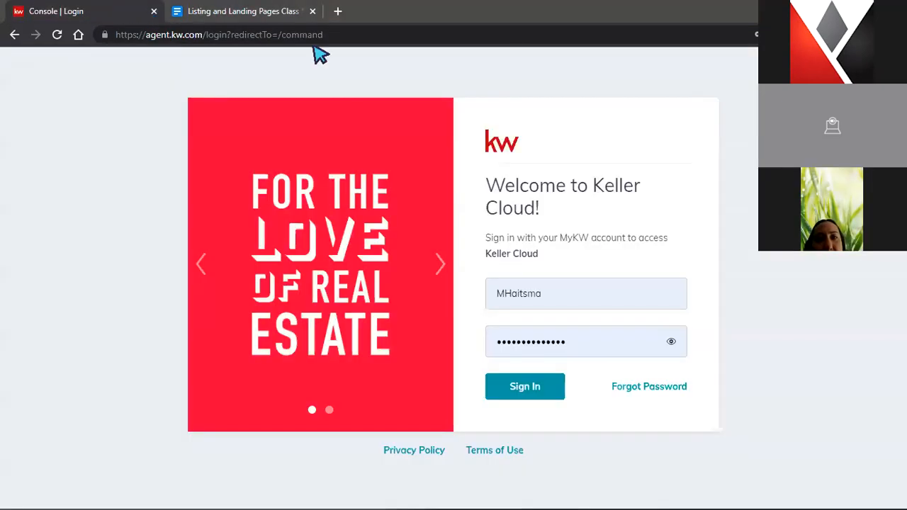
Close the class notes tab, leaving the Keller Cloud sign-in page in view
click(312, 11)
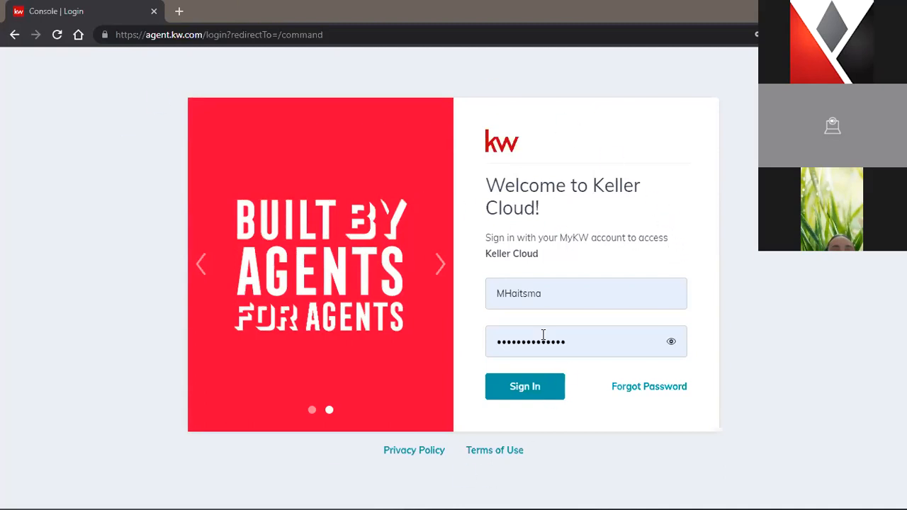
click(149, 35)
click(146, 34)
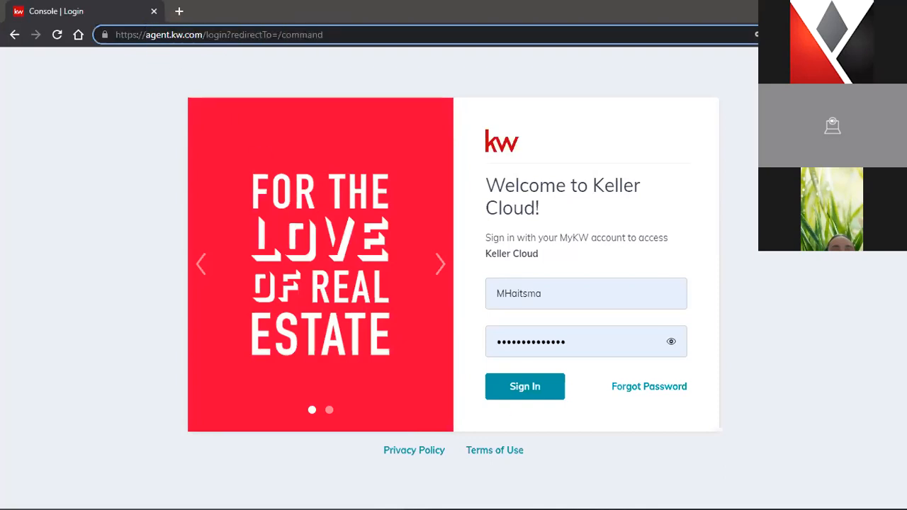
Fix the username by removing the extra characters, then sign in to Keller Cloud
click(621, 297)
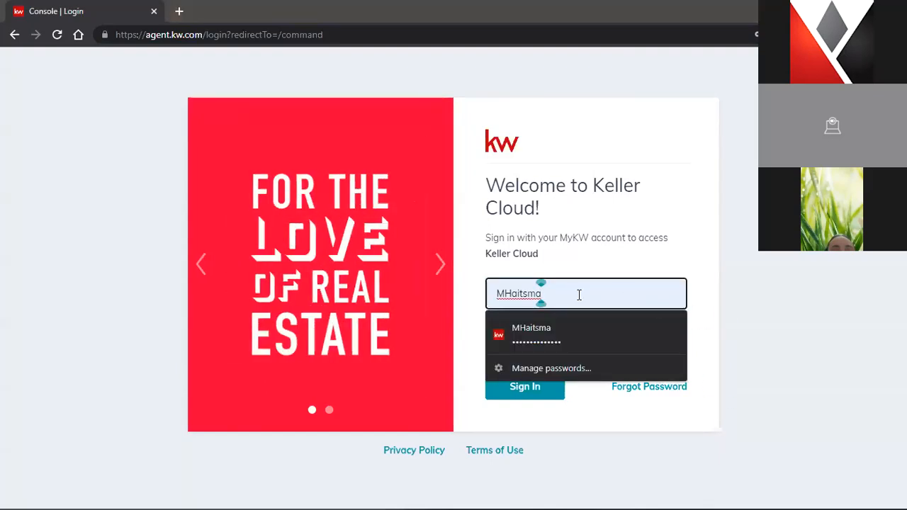
drag(507, 293, 547, 298)
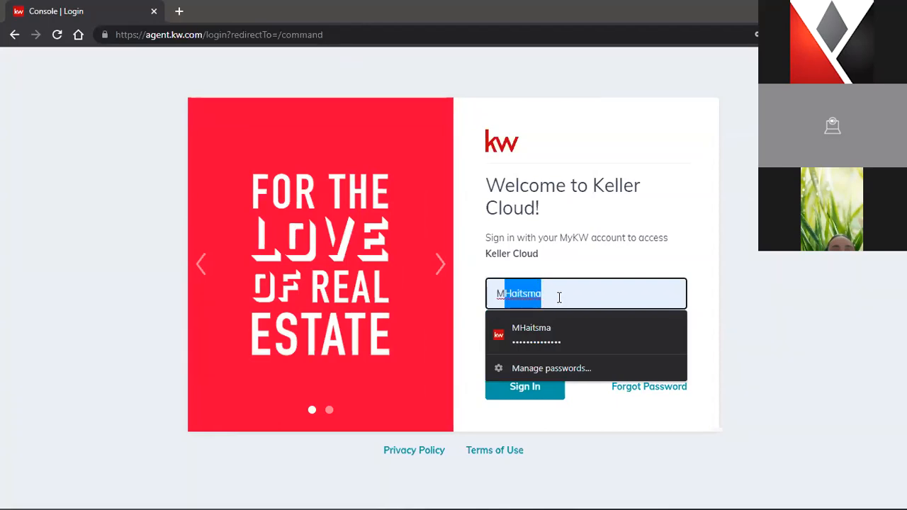
click(559, 298)
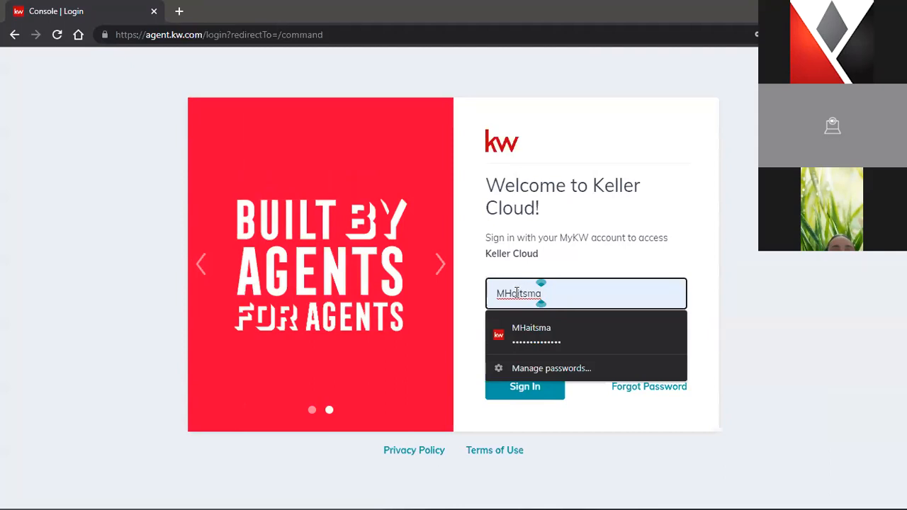
text(12)
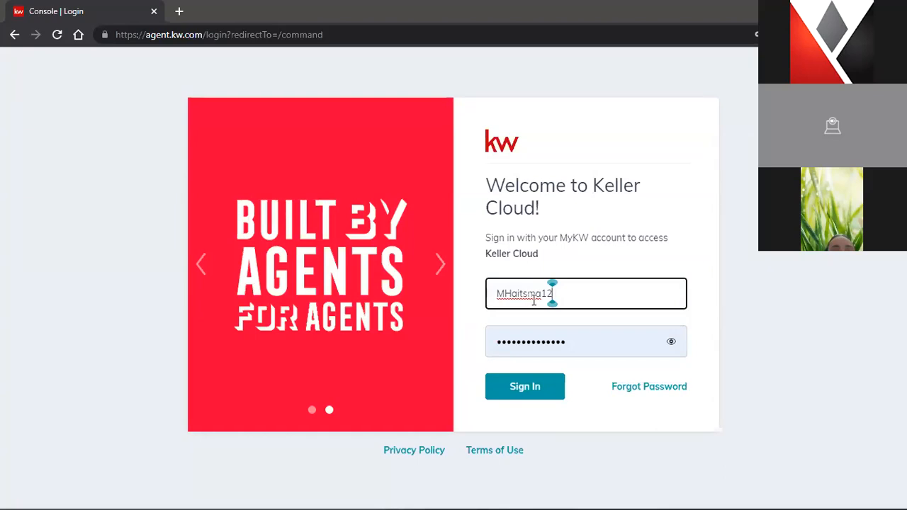
key(BackSpace)
key(BackSpace)
click(589, 342)
click(520, 403)
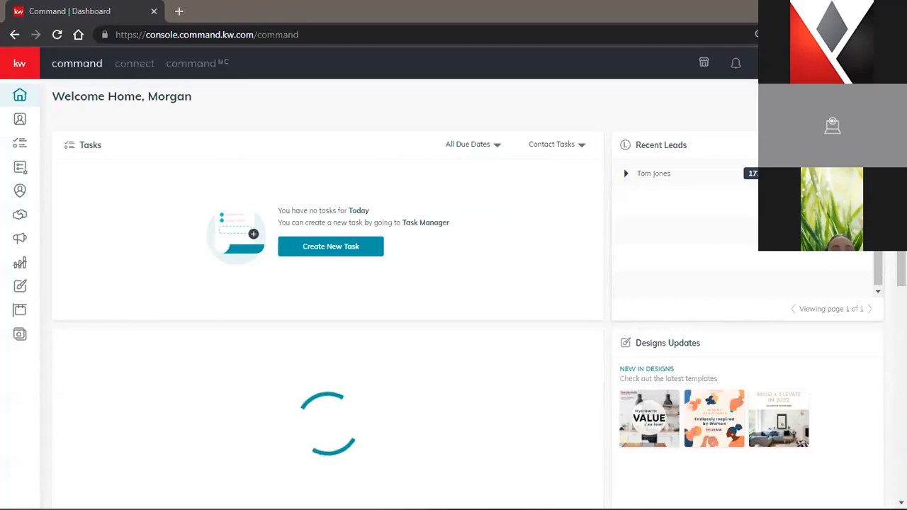
Zoom the page in three steps, then go to Settings from the avatar menu
click(894, 35)
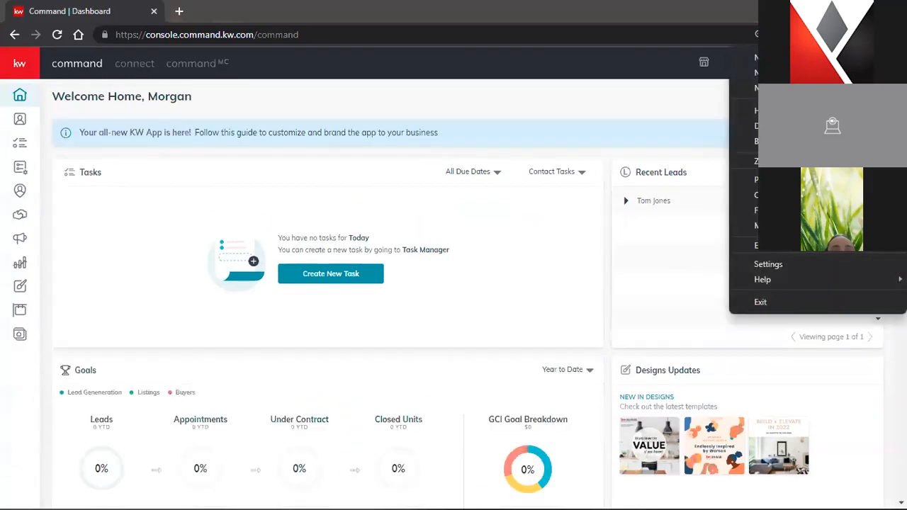
click(866, 161)
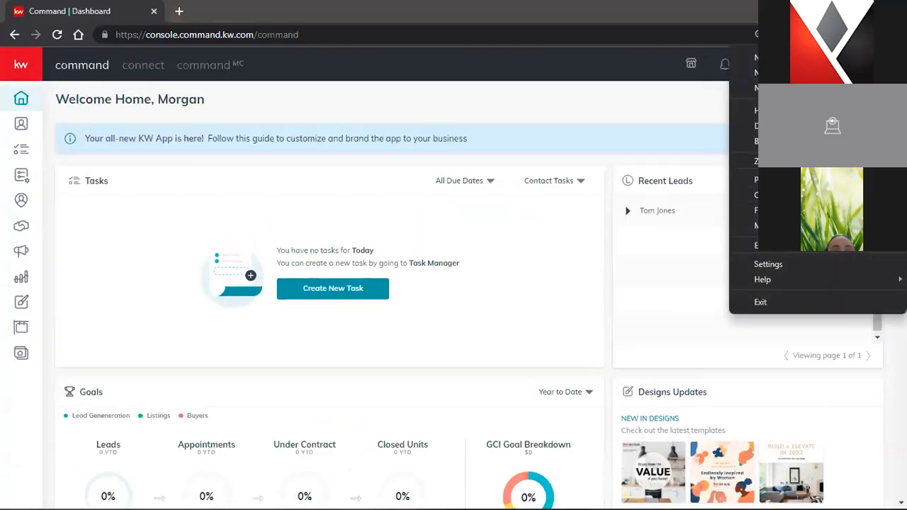
click(866, 161)
click(866, 160)
click(704, 123)
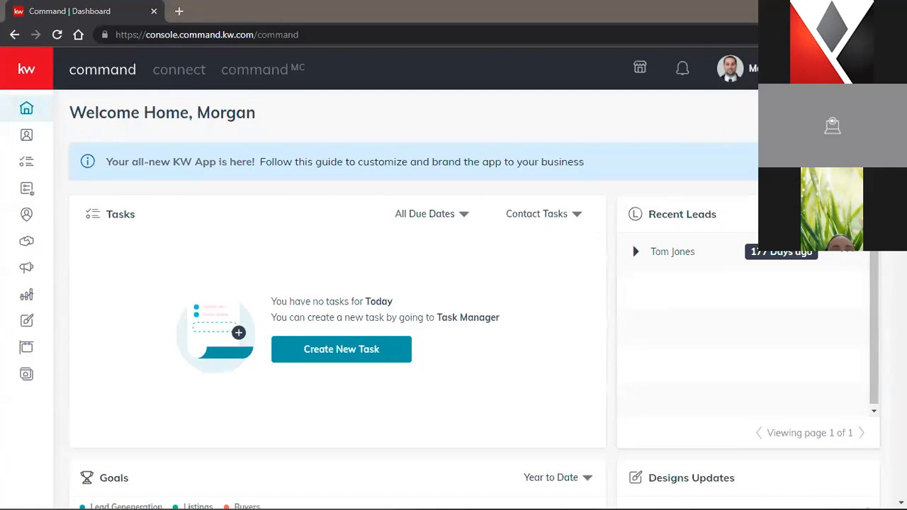
click(730, 68)
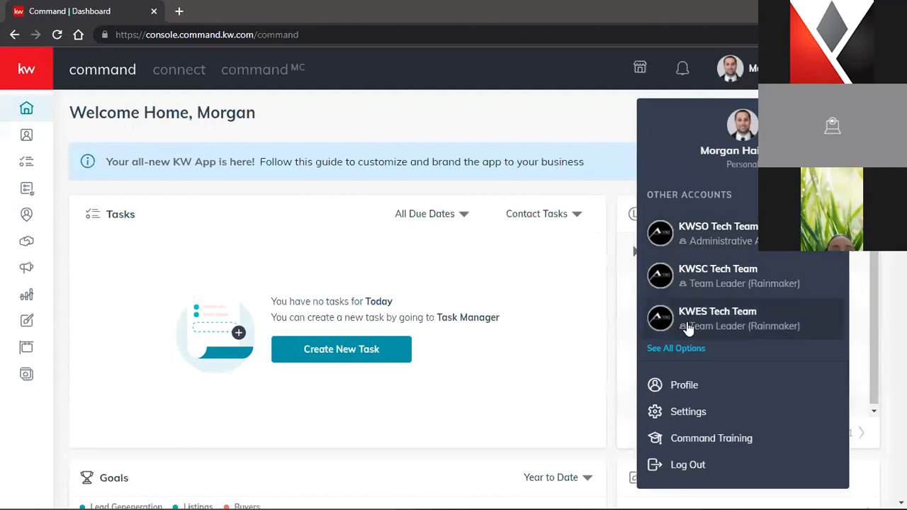
click(688, 424)
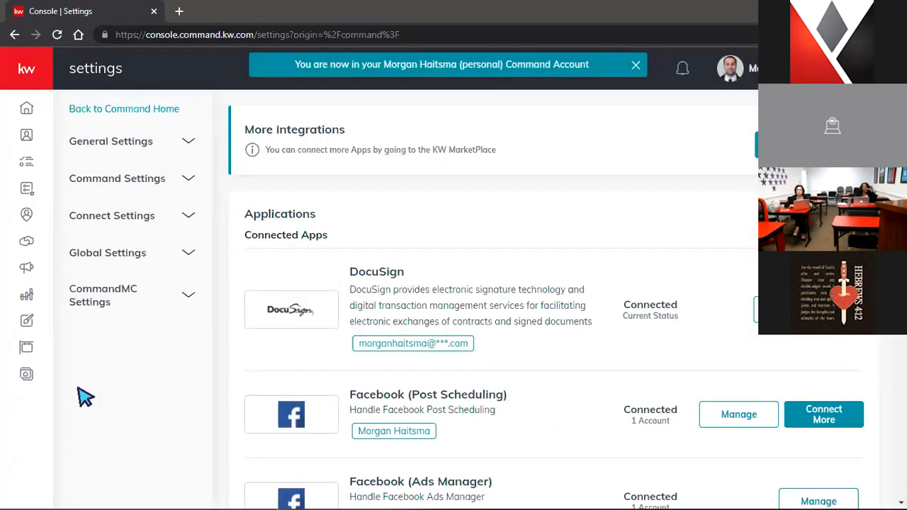
Open Marketing Profile under Connect Settings and look through its fields
click(128, 222)
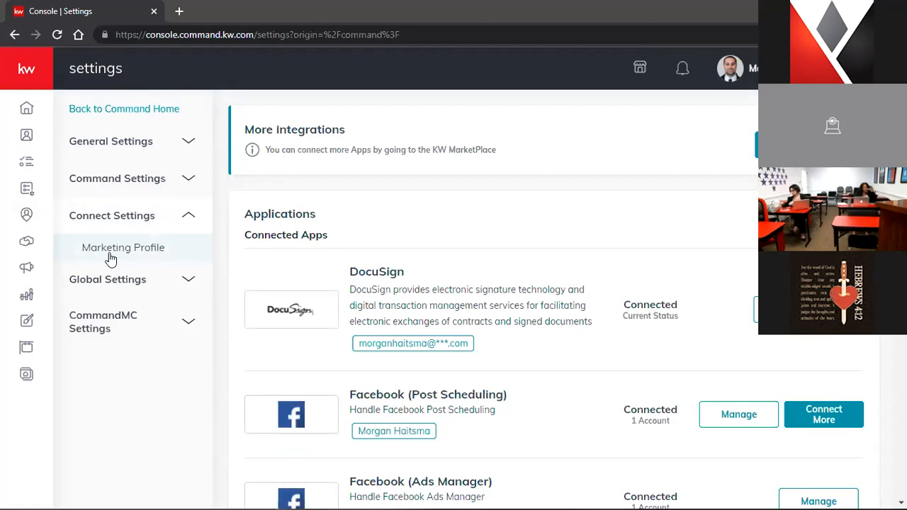
click(111, 249)
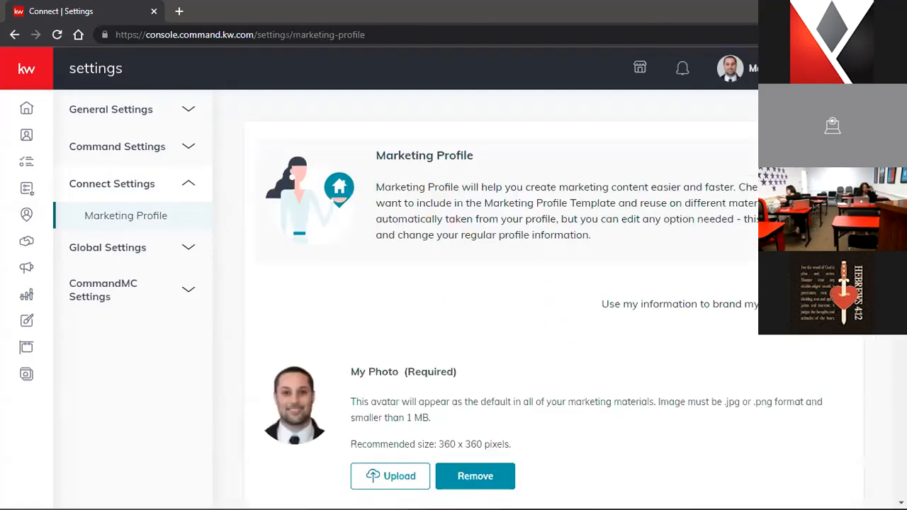
scroll(813, 403, down, 4)
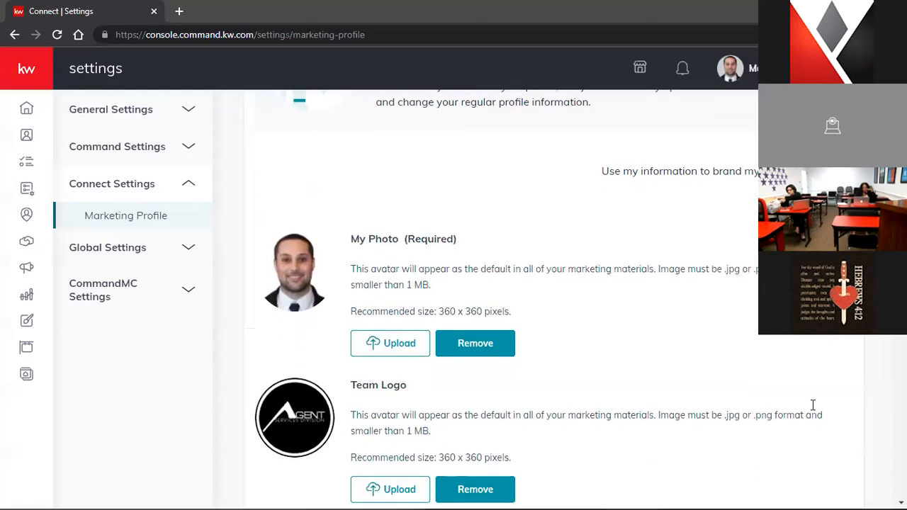
scroll(821, 411, down, 2)
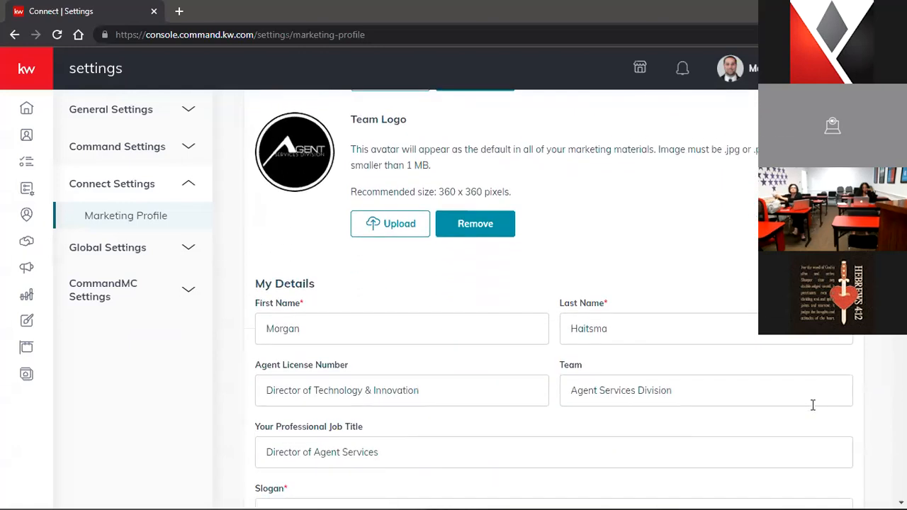
scroll(814, 405, down, 1)
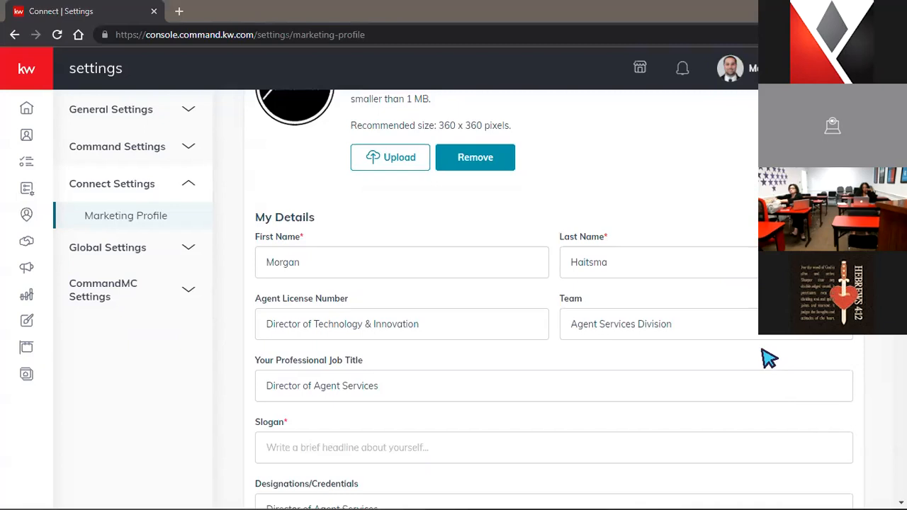
scroll(771, 355, down, 3)
scroll(769, 362, down, 2)
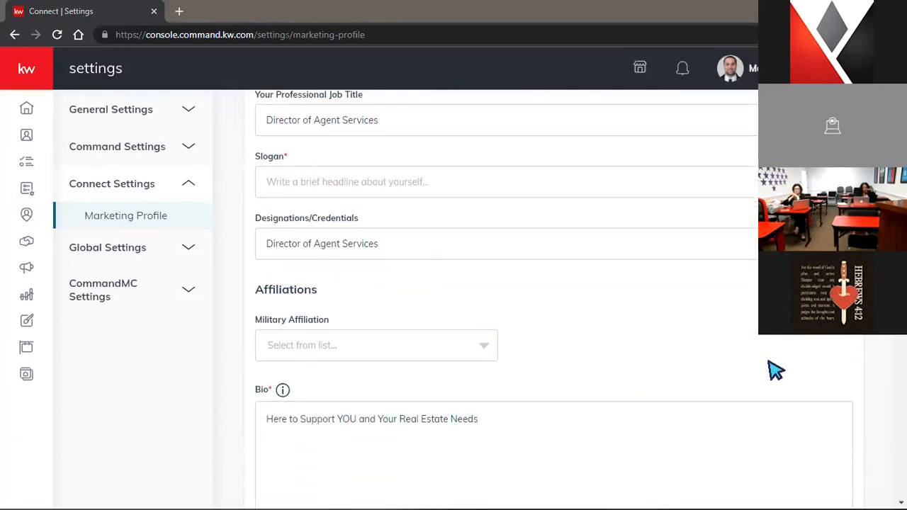
scroll(767, 365, up, 2)
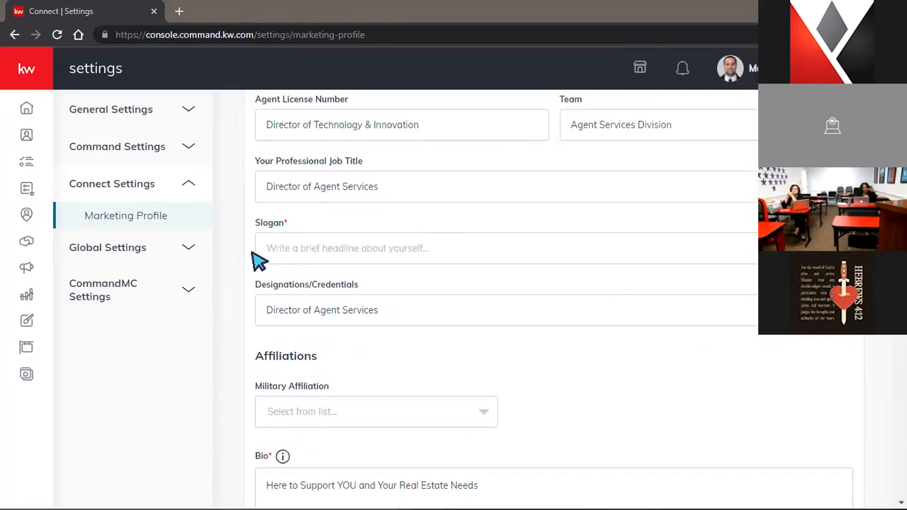
Leave Agent Slogan empty and save, getting the 'Agent Slogan is required' error
click(311, 252)
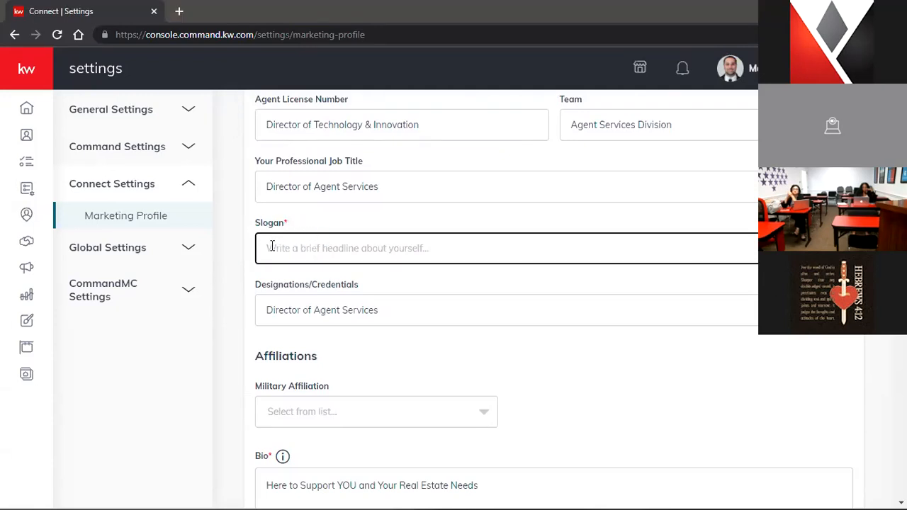
click(296, 223)
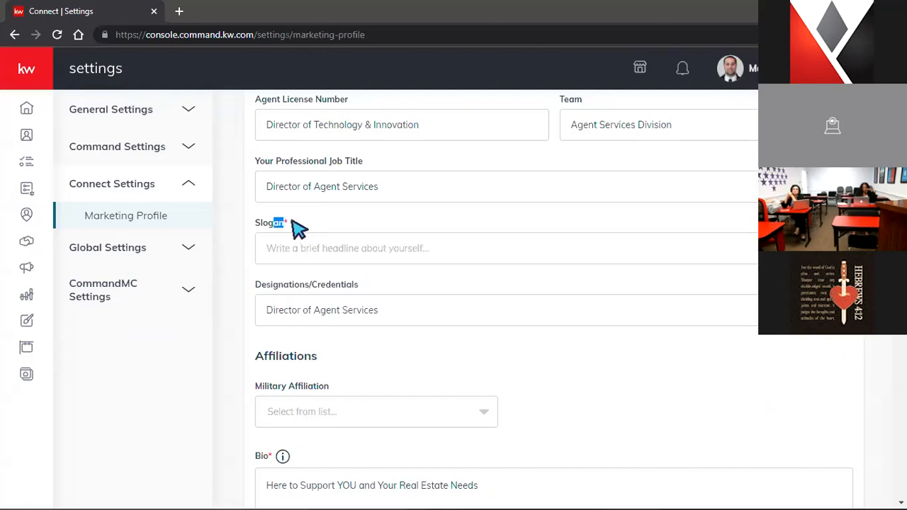
scroll(536, 339, down, 1)
scroll(539, 348, down, 5)
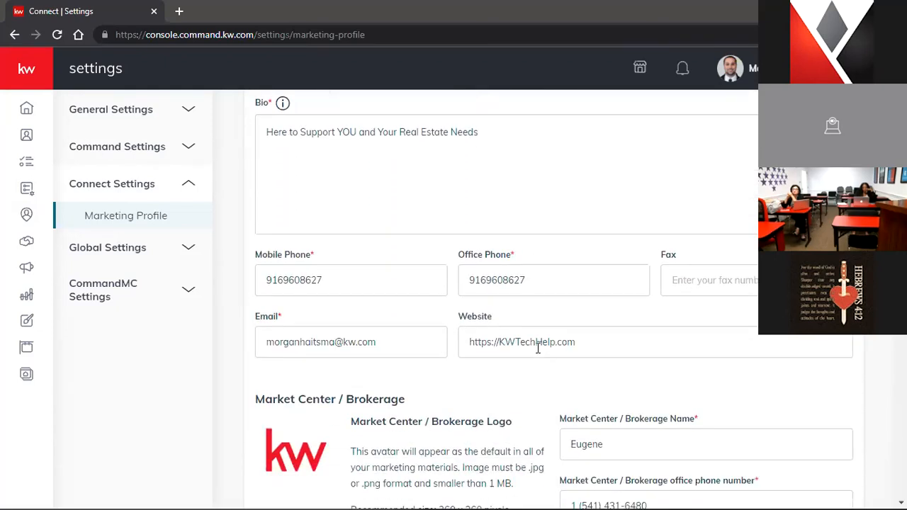
scroll(547, 353, down, 7)
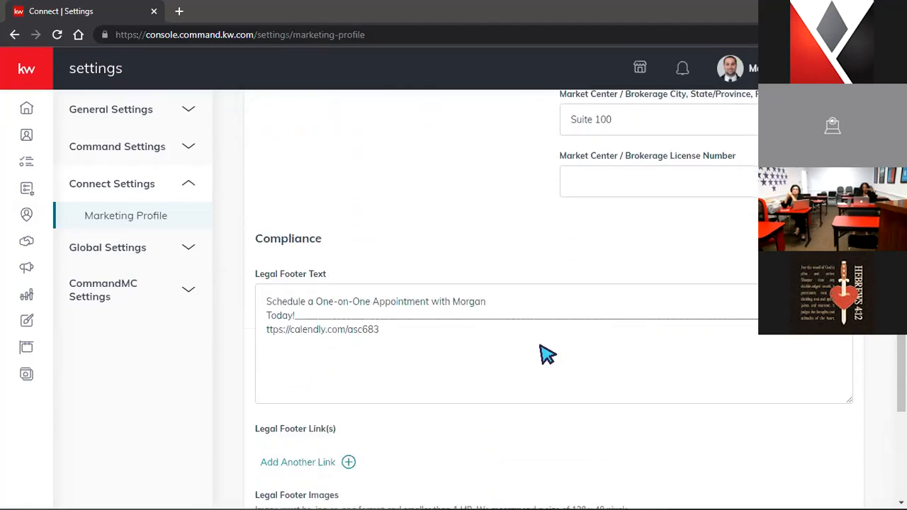
scroll(547, 352, down, 5)
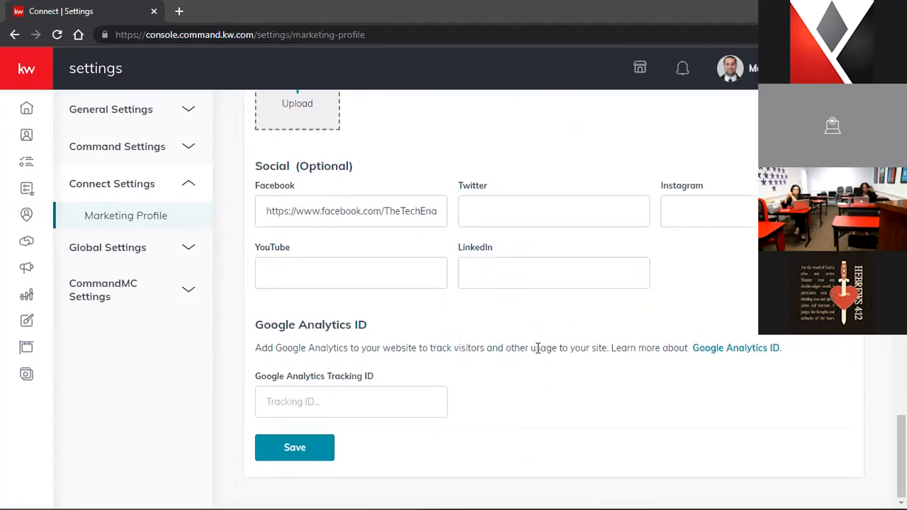
click(314, 455)
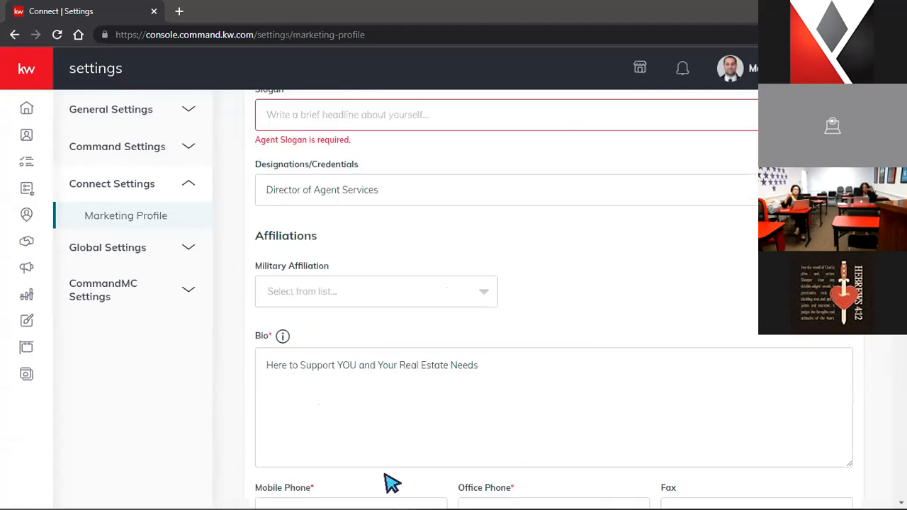
scroll(537, 462, up, 9)
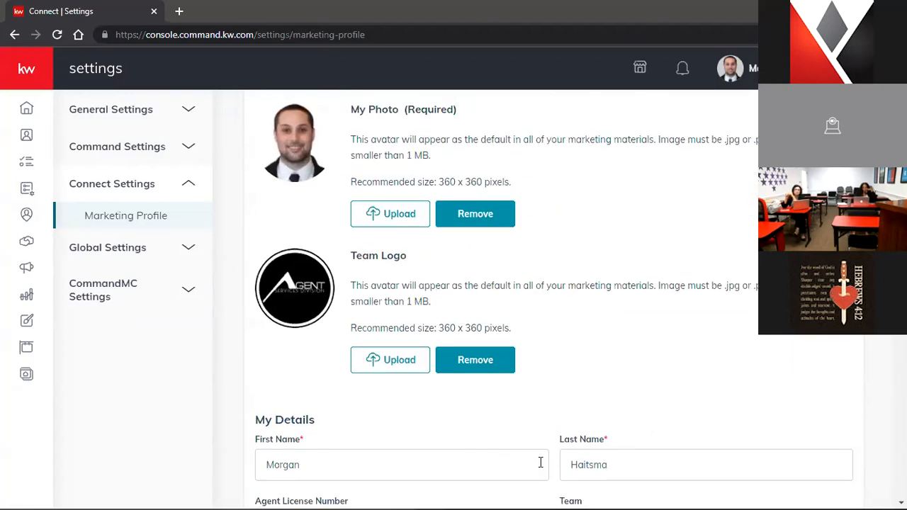
scroll(549, 468, up, 2)
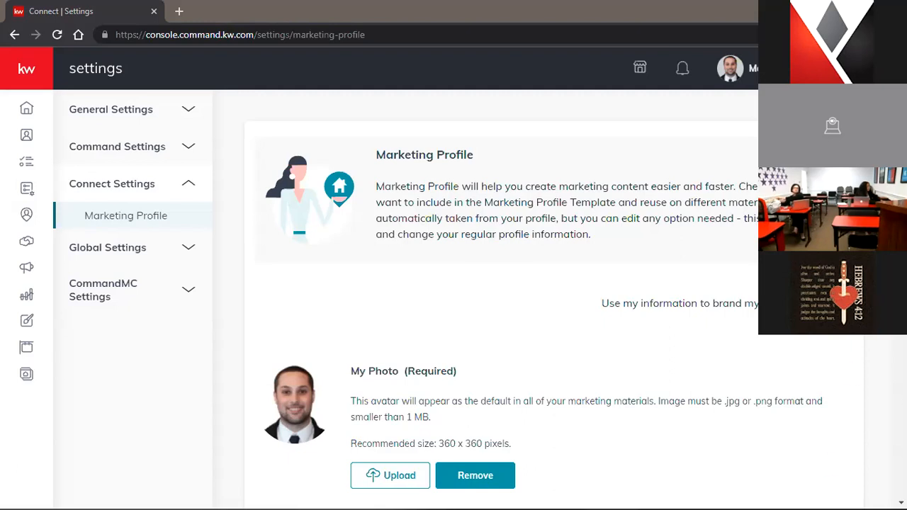
scroll(538, 297, down, 1)
scroll(553, 297, down, 4)
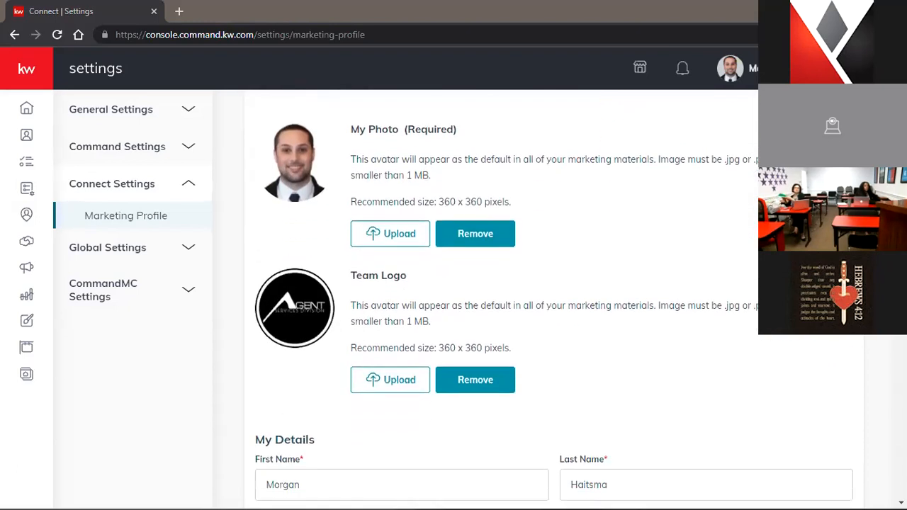
scroll(553, 298, up, 7)
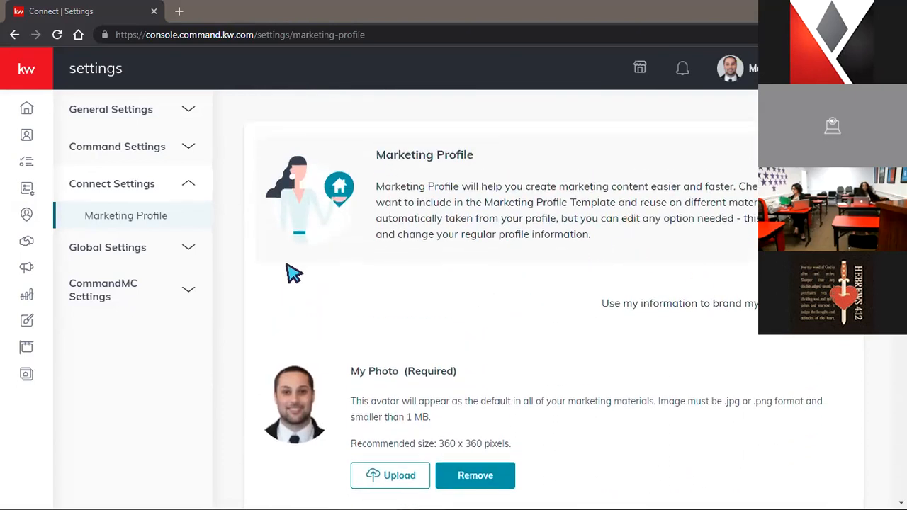
Go back from Marketing Profile, expand the sidebar, and open Consumer's Agent Site Pages list
click(27, 383)
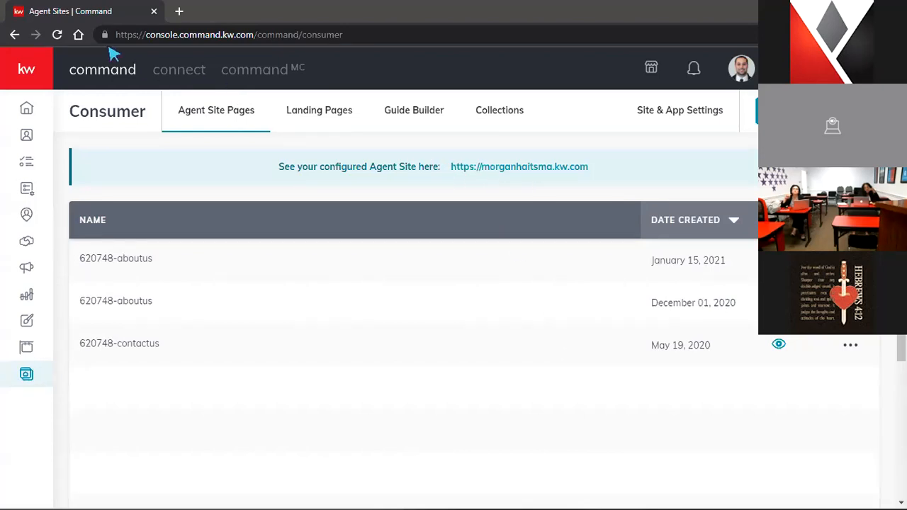
click(14, 34)
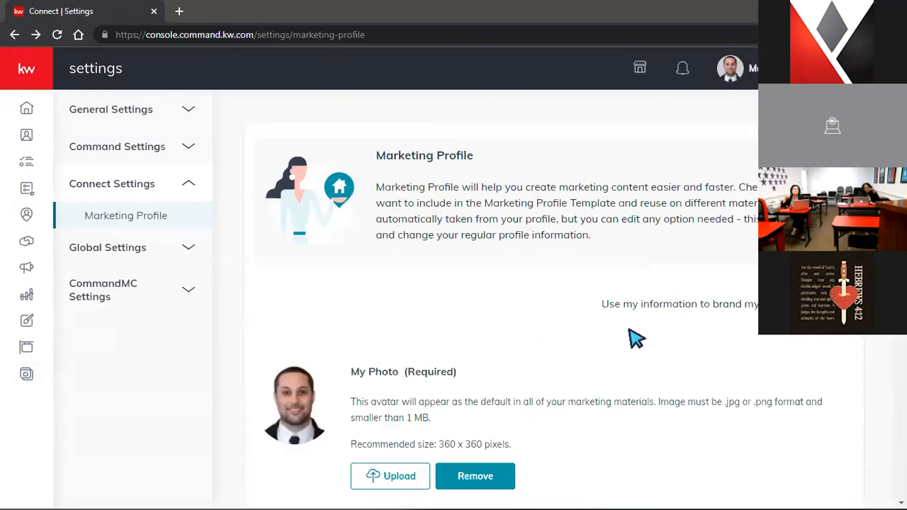
scroll(496, 298, down, 10)
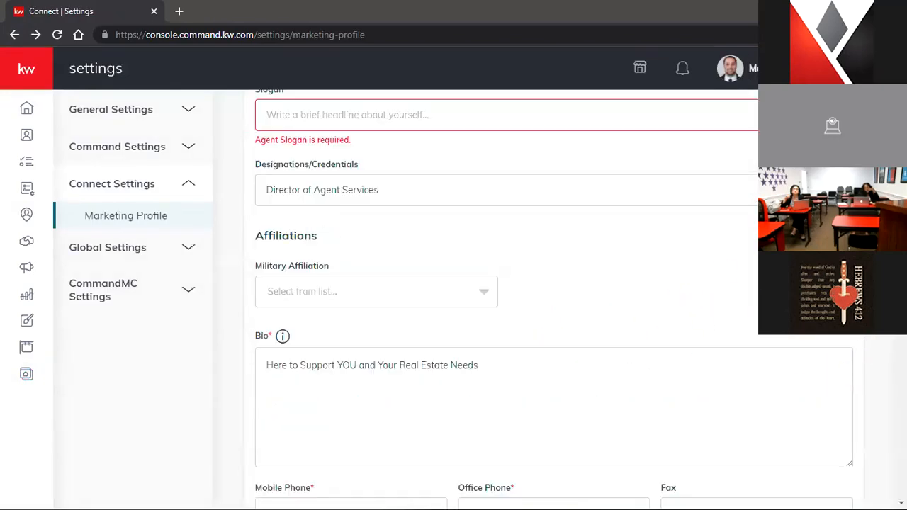
scroll(553, 298, up, 10)
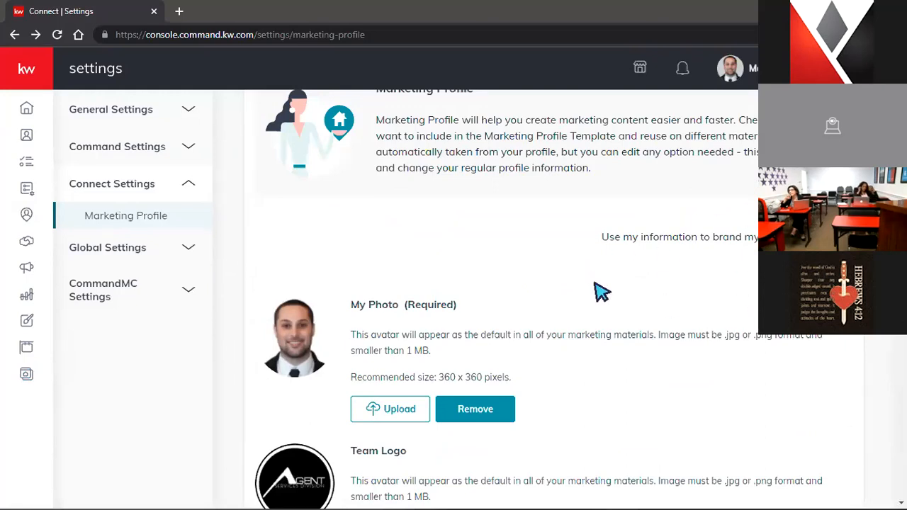
mouse_move(566, 509)
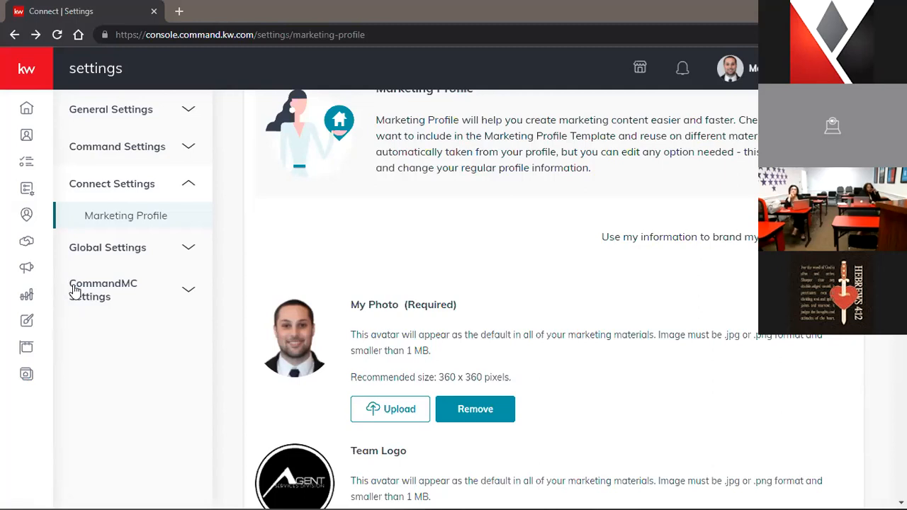
click(27, 73)
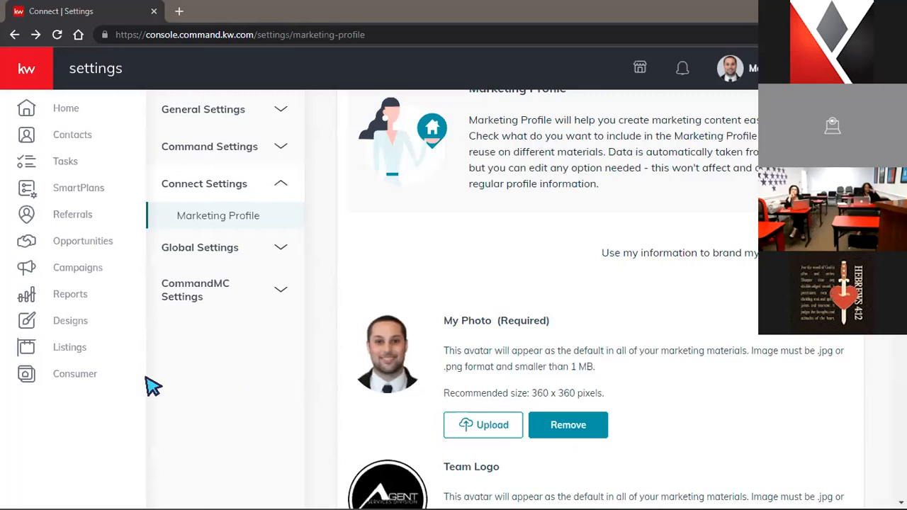
click(76, 381)
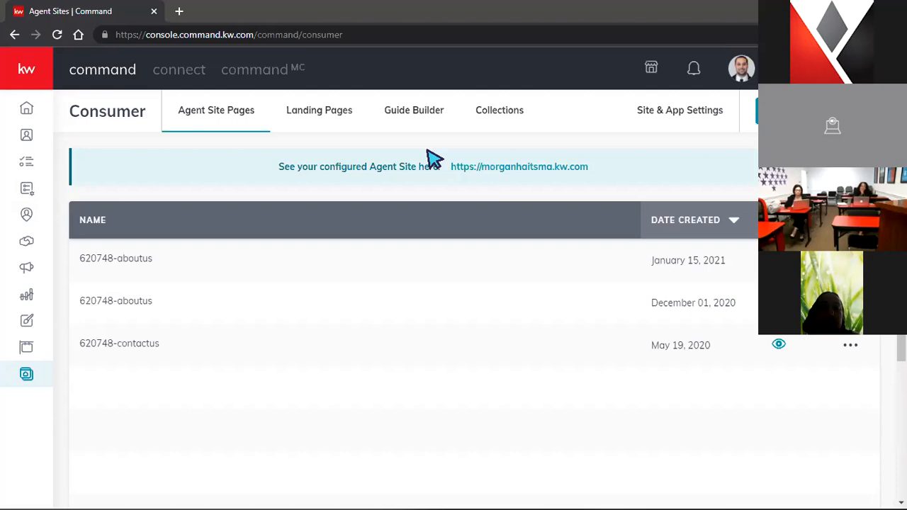
click(319, 112)
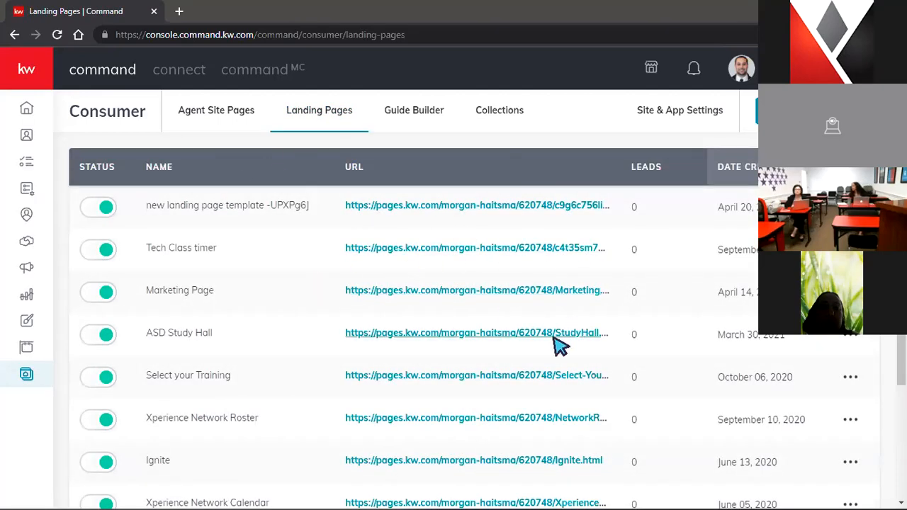
scroll(556, 344, down, 2)
scroll(556, 344, up, 2)
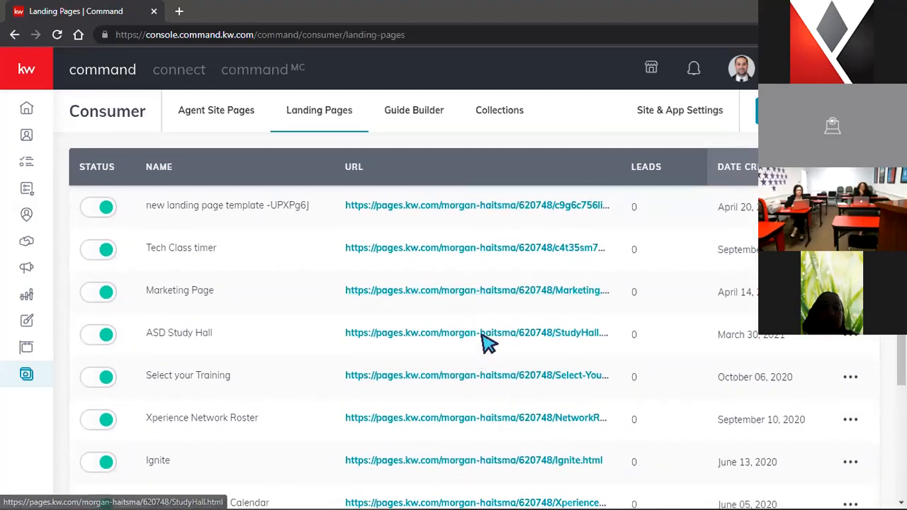
click(218, 113)
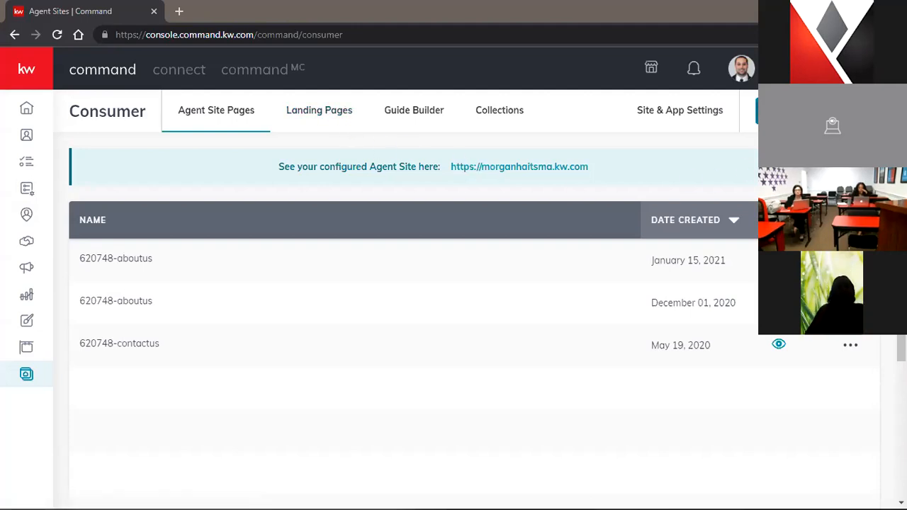
Create a new page of type 'As A Landing Page'
click(816, 111)
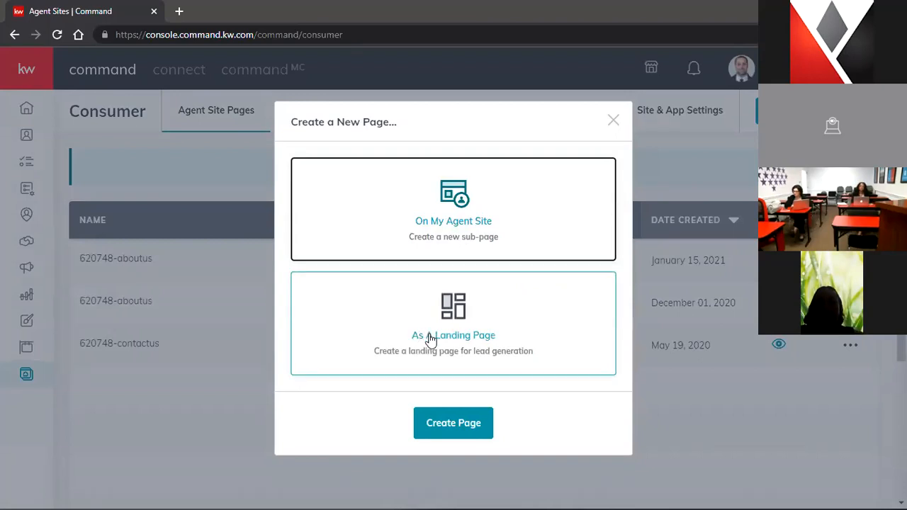
click(473, 330)
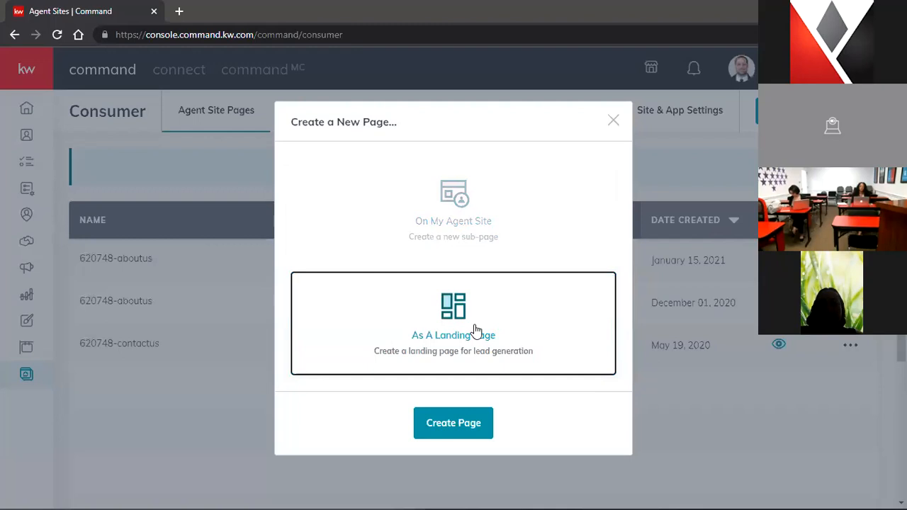
click(456, 429)
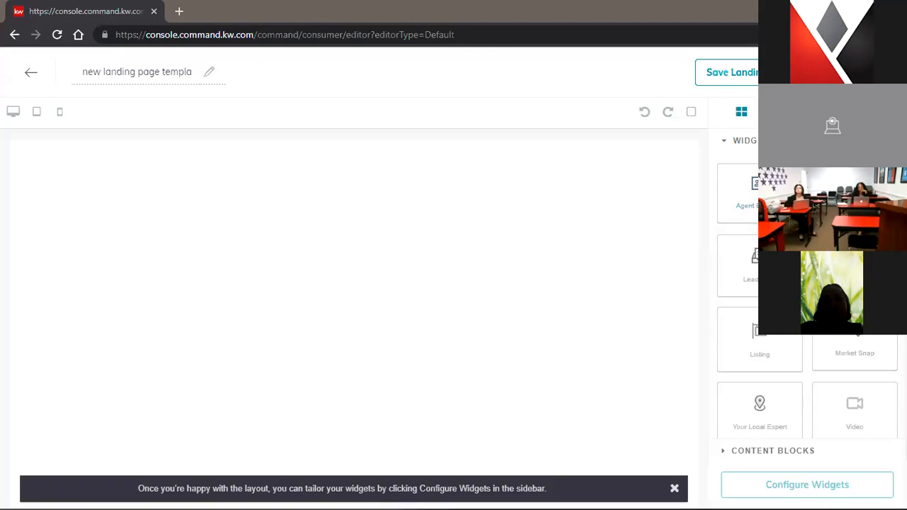
Drag the Branded Header widget onto the top of the landing page canvas
drag(741, 190, 471, 190)
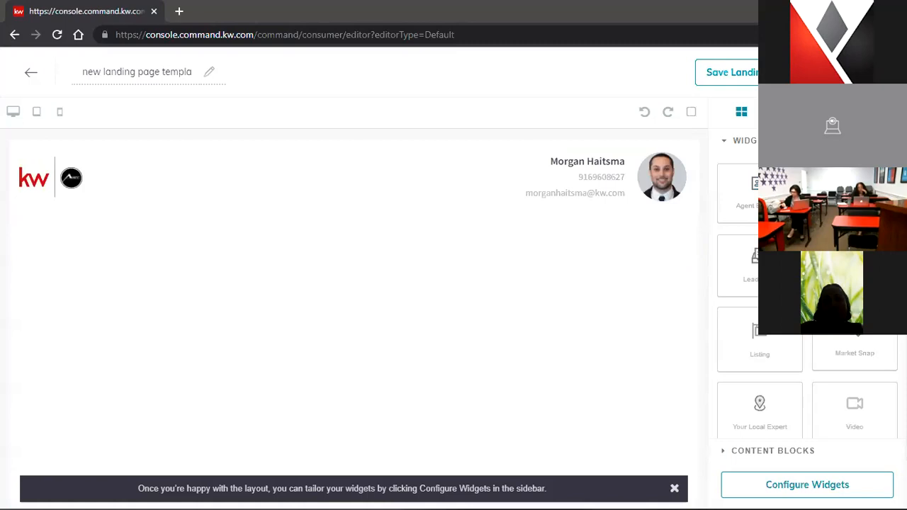
scroll(788, 384, down, 2)
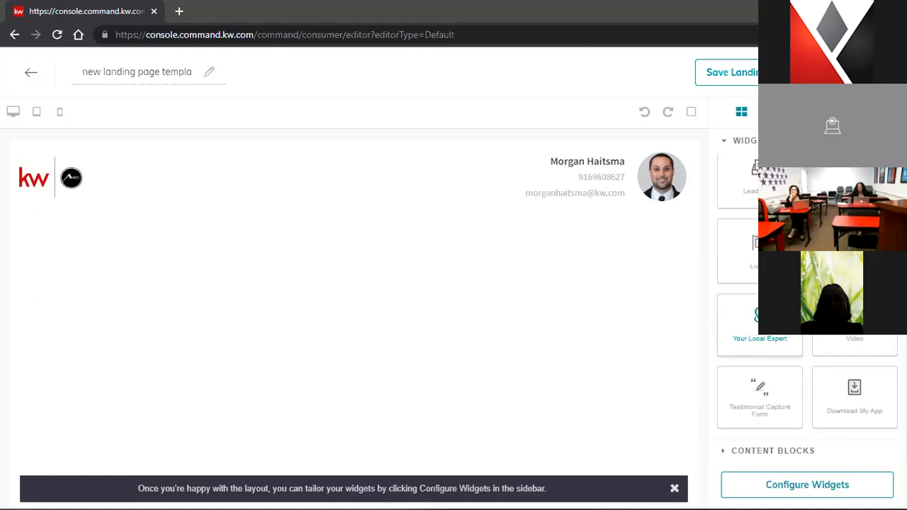
scroll(807, 298, up, 1)
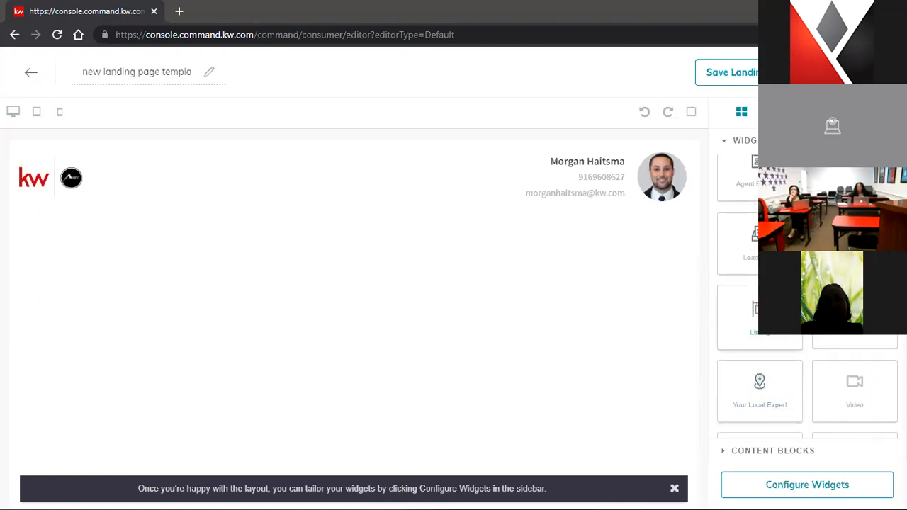
scroll(807, 297, up, 1)
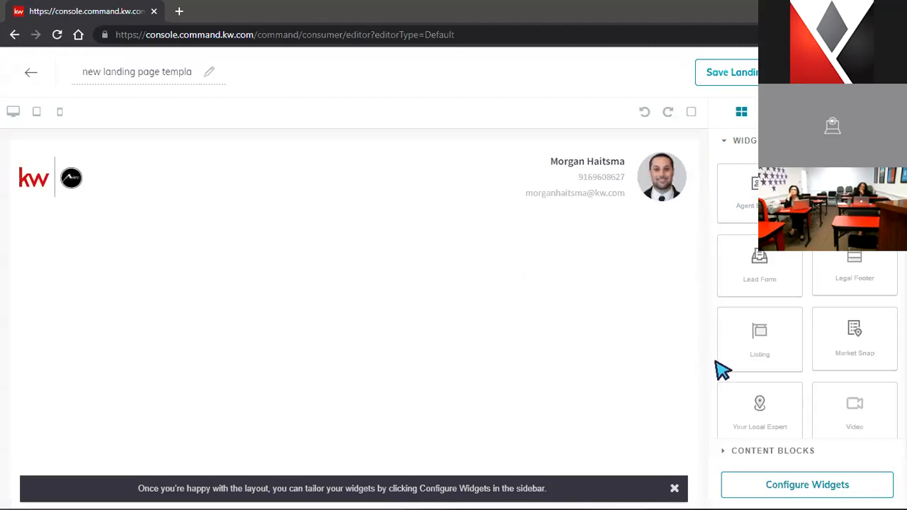
Remove the team logo in the branded header's settings, then return to the widget list
click(816, 494)
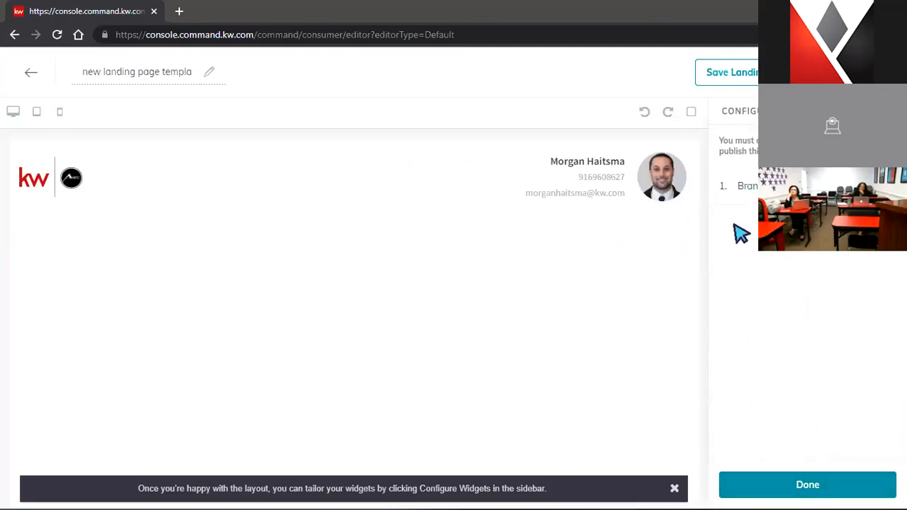
click(776, 185)
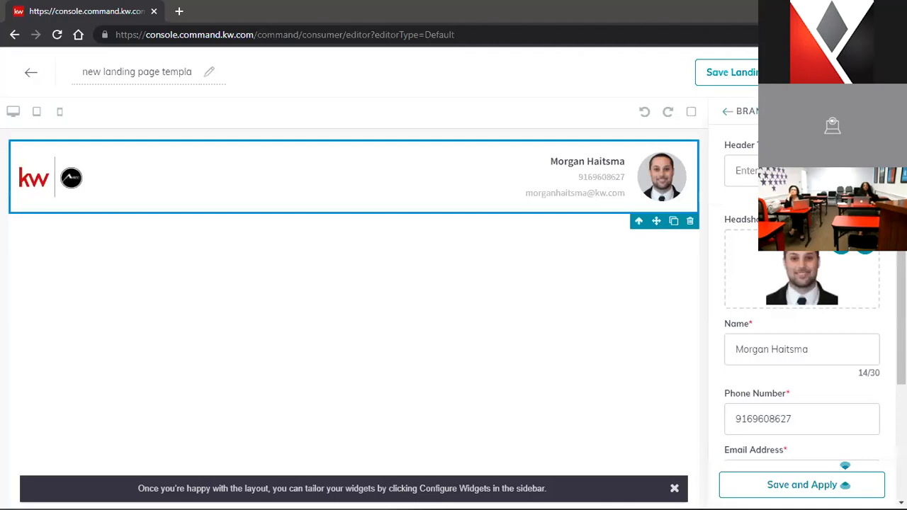
scroll(826, 285, down, 3)
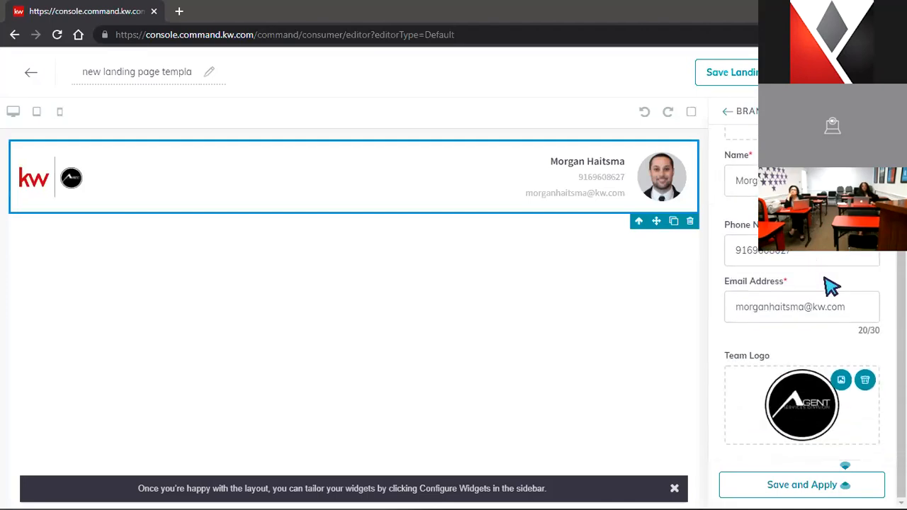
scroll(824, 288, up, 1)
scroll(824, 288, down, 1)
click(864, 380)
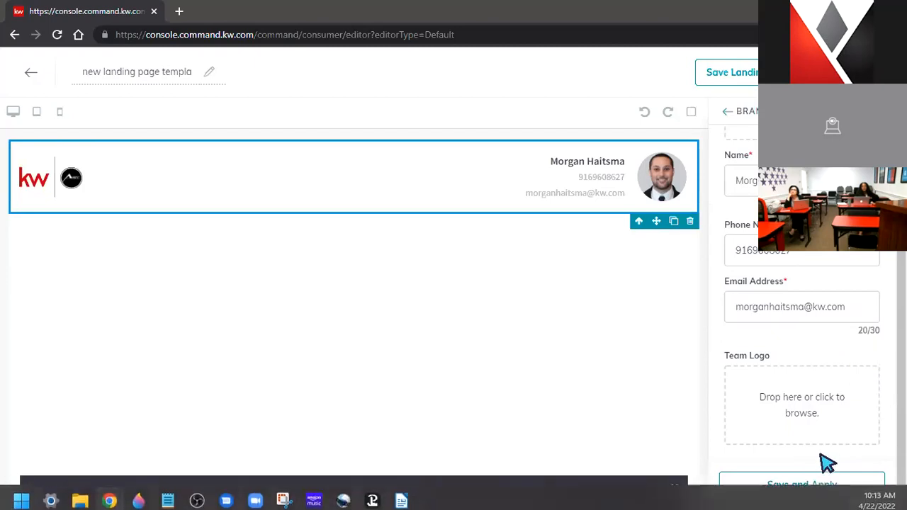
click(817, 485)
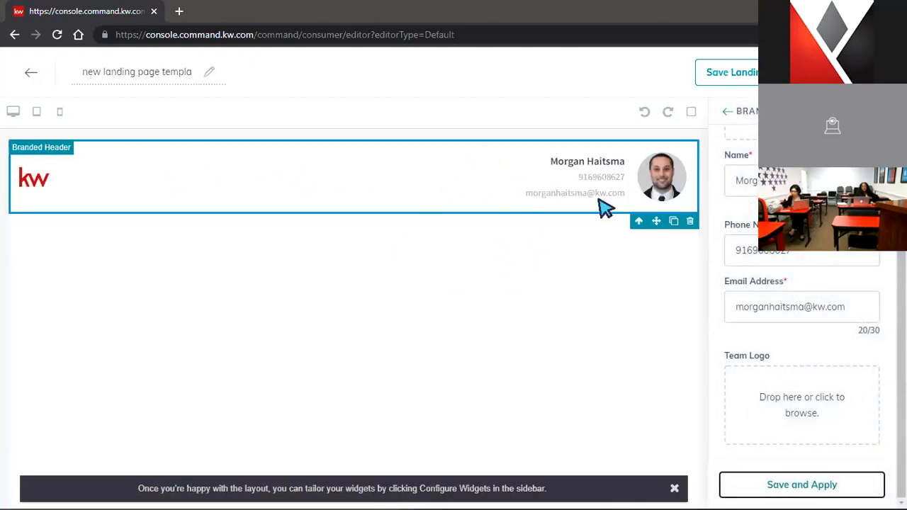
scroll(799, 295, up, 3)
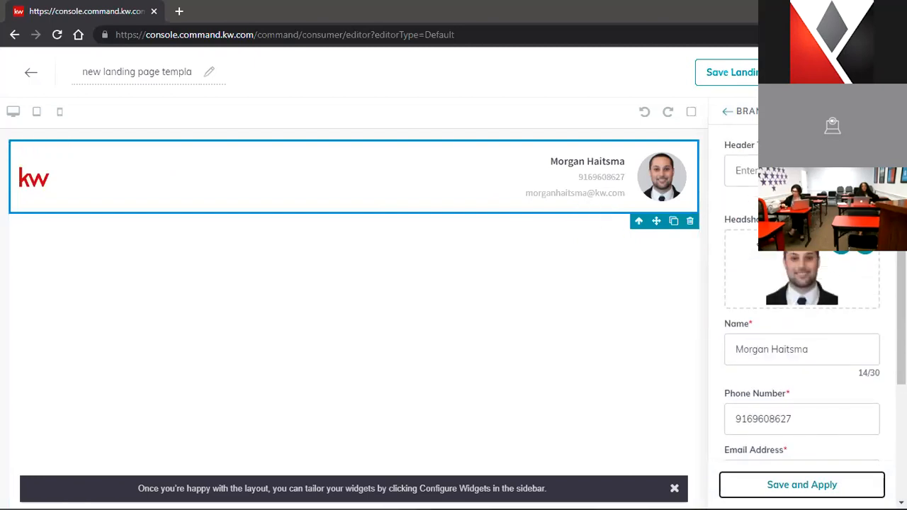
click(726, 116)
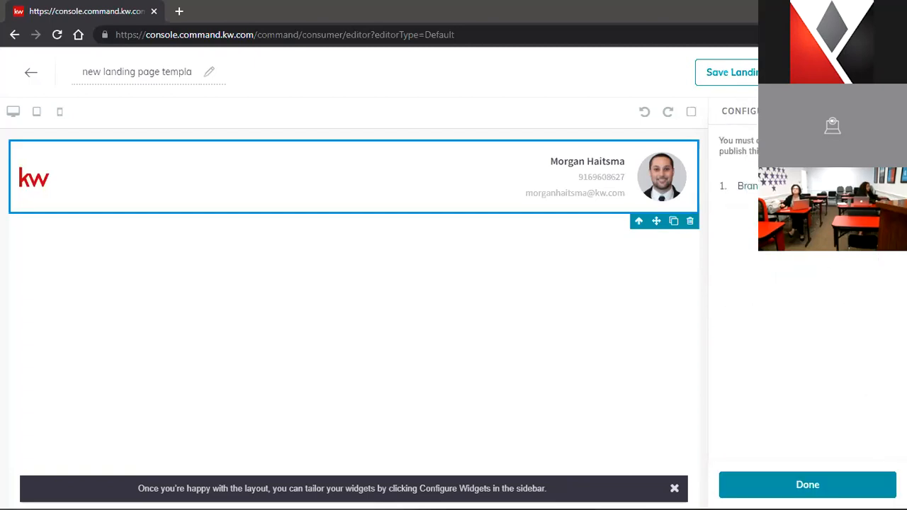
click(779, 492)
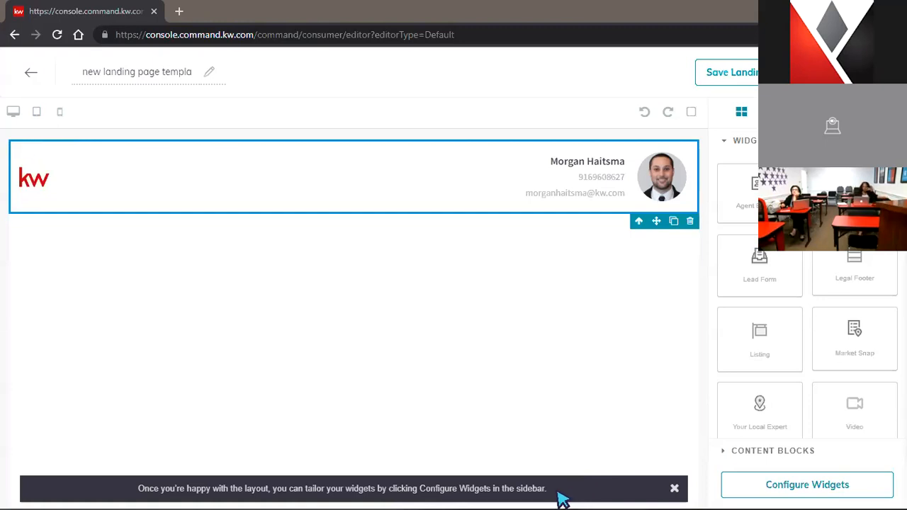
Try placing a Listing widget below the header, close the layout tip, and drag a Lead Form widget
mouse_move(559, 498)
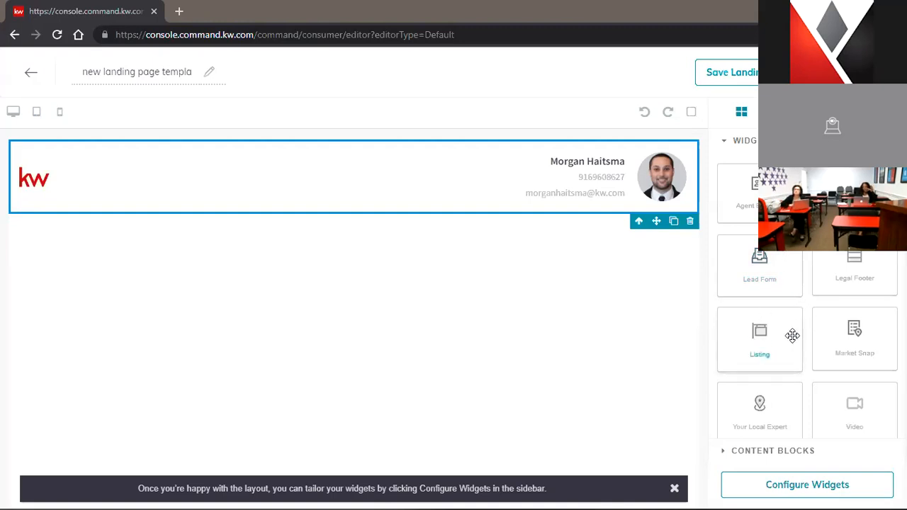
drag(778, 347, 557, 296)
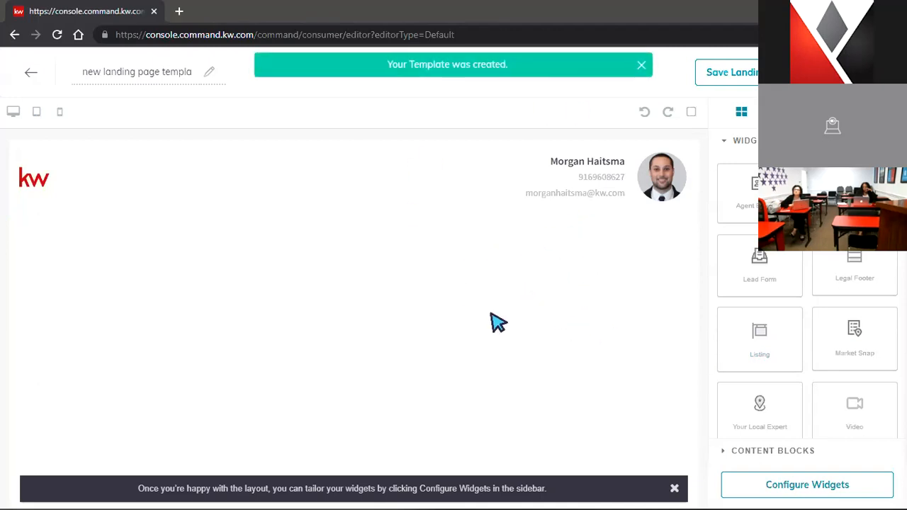
click(675, 488)
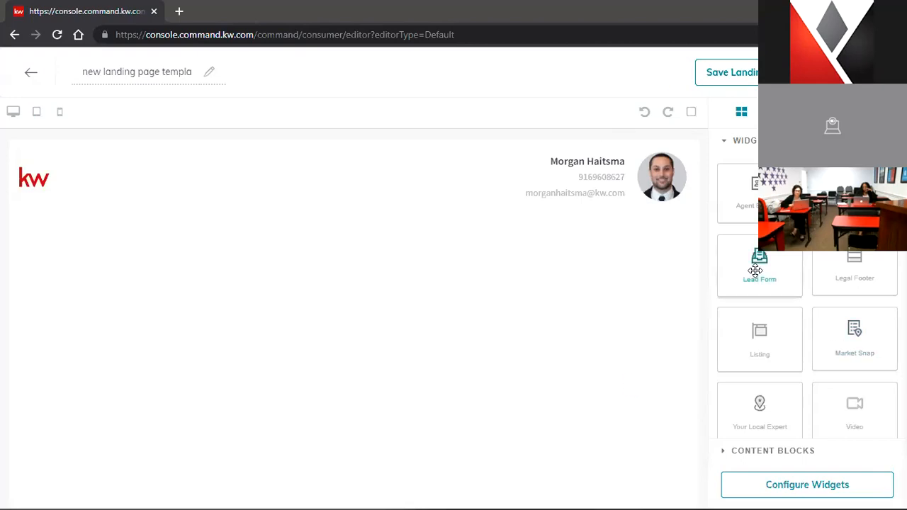
mouse_move(748, 271)
mouse_down()
mouse_move(765, 268)
mouse_move(557, 292)
mouse_move(791, 285)
mouse_move(577, 278)
mouse_move(601, 277)
mouse_move(569, 288)
mouse_move(781, 290)
mouse_move(749, 267)
mouse_up()
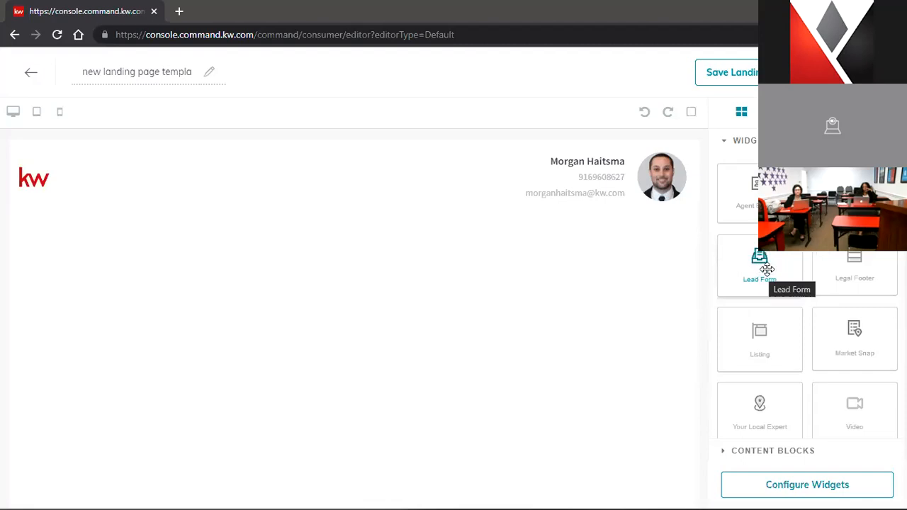
Save the landing page as a draft, confirming with 'Yes, save it'
click(733, 73)
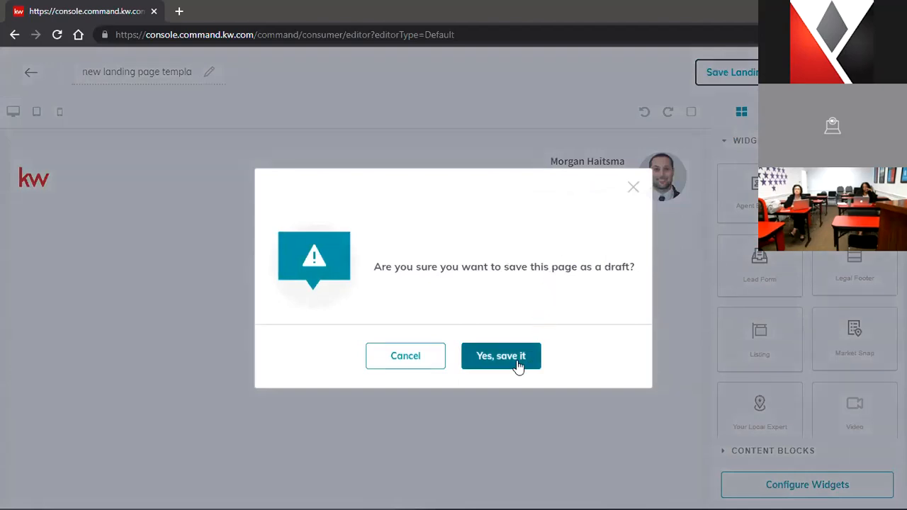
click(518, 364)
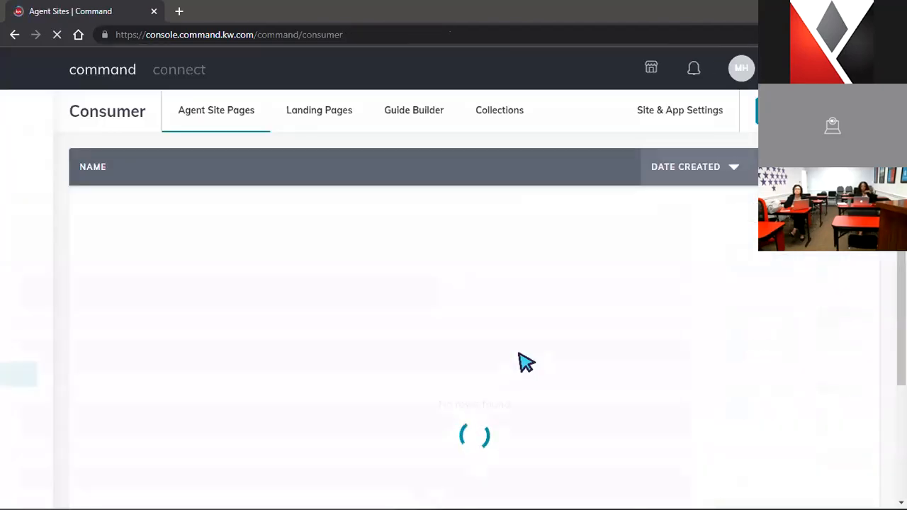
From the Landing Pages list, reopen draft template BH9qdDQj in the editor via its Edit action
click(318, 112)
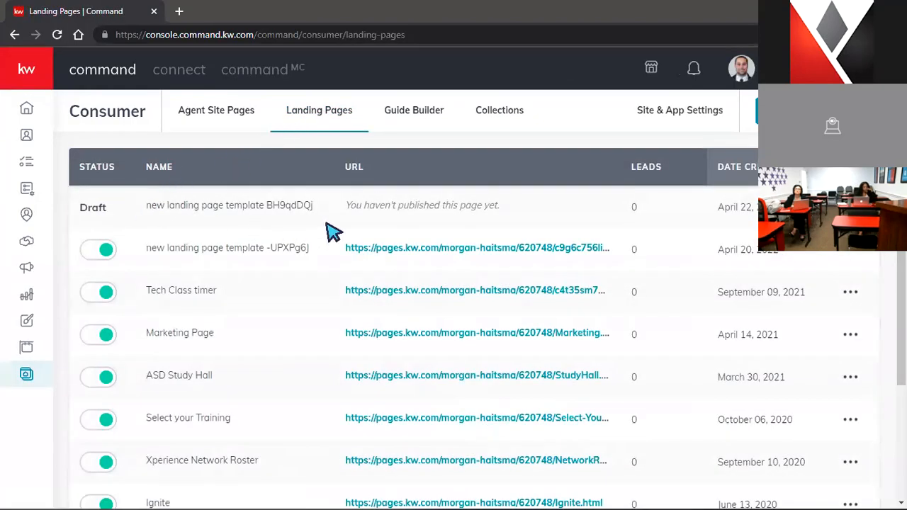
click(850, 207)
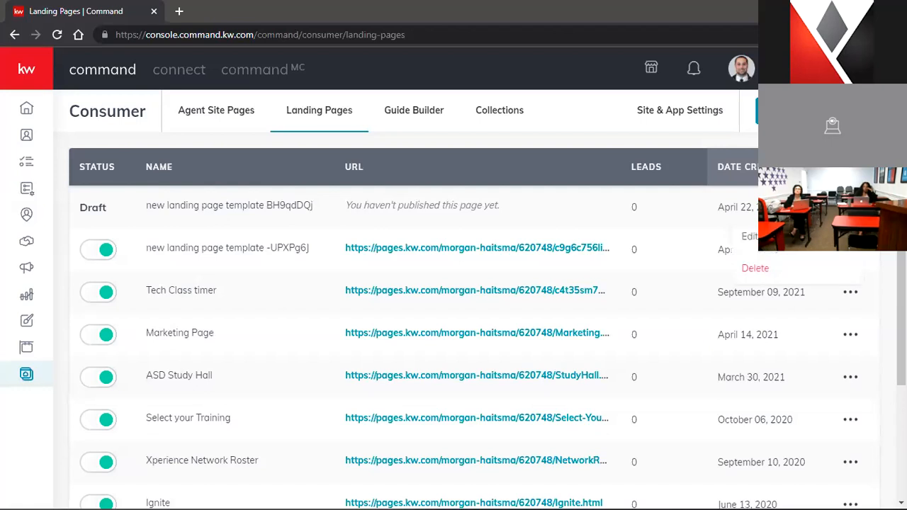
click(749, 238)
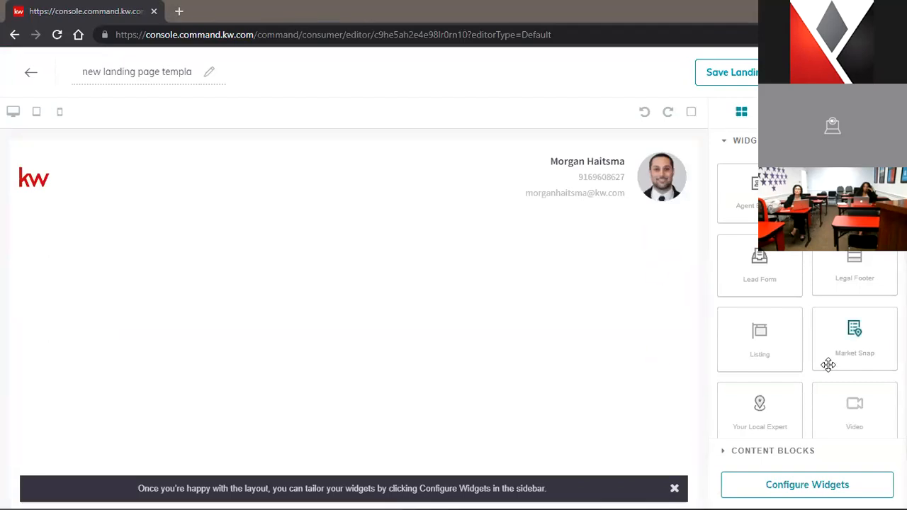
Drop a Listing widget below the header and scroll through its sample 300 Hilltop View preview
drag(778, 345, 617, 309)
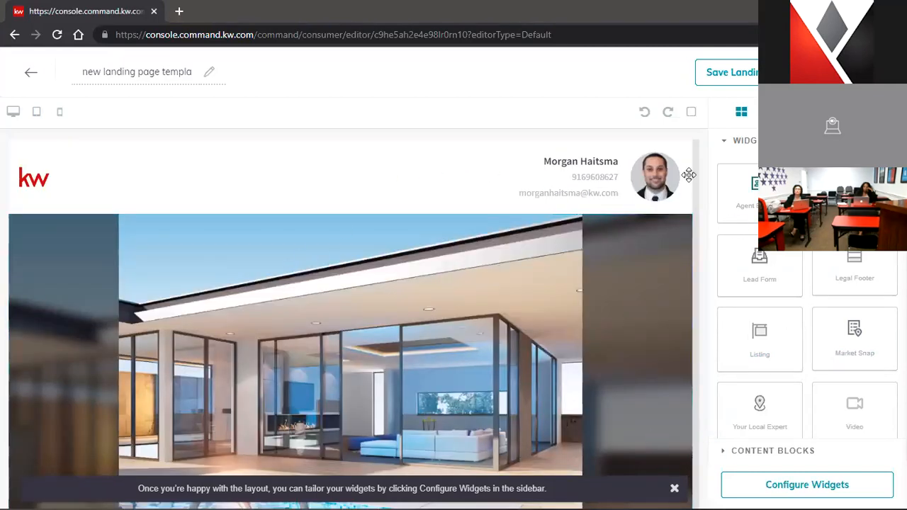
click(675, 489)
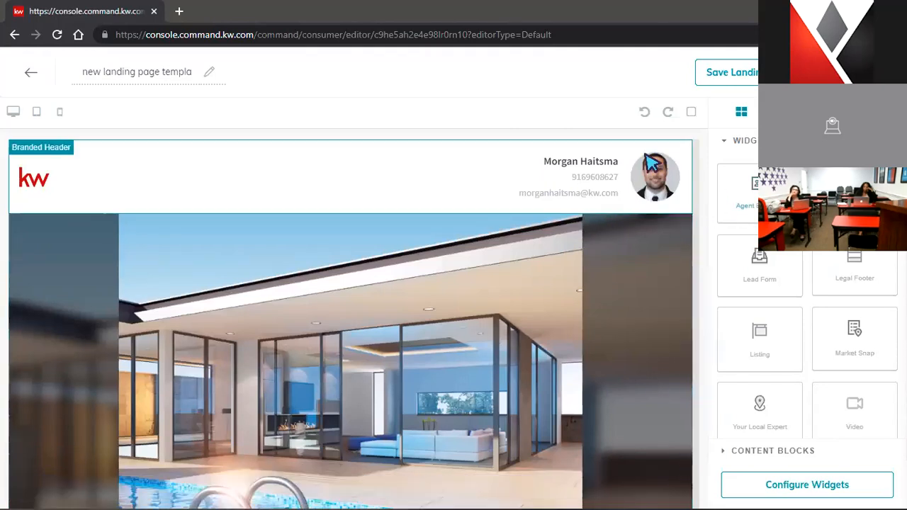
scroll(737, 227, down, 1)
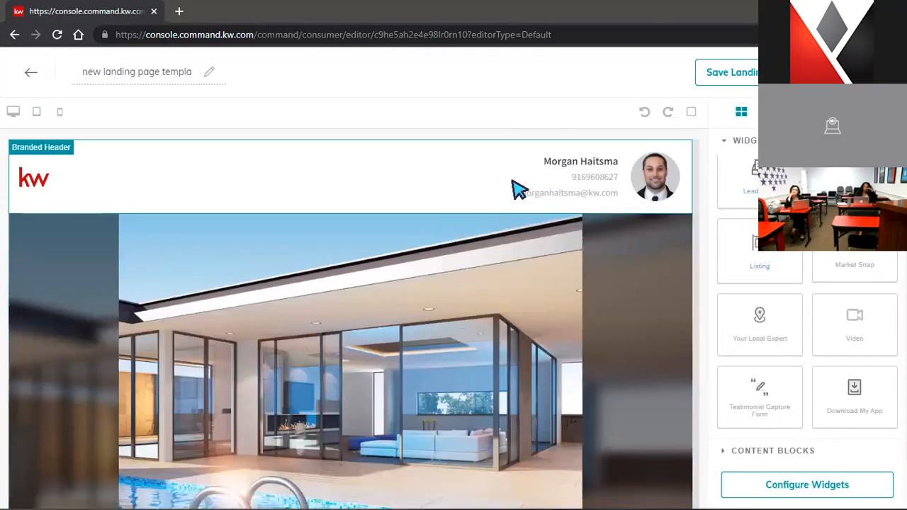
scroll(517, 188, down, 3)
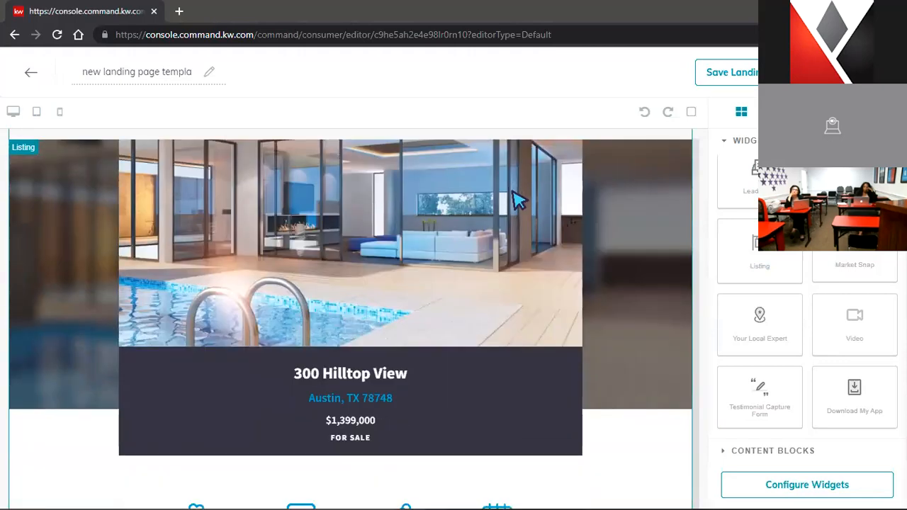
scroll(518, 194, up, 1)
scroll(369, 219, down, 2)
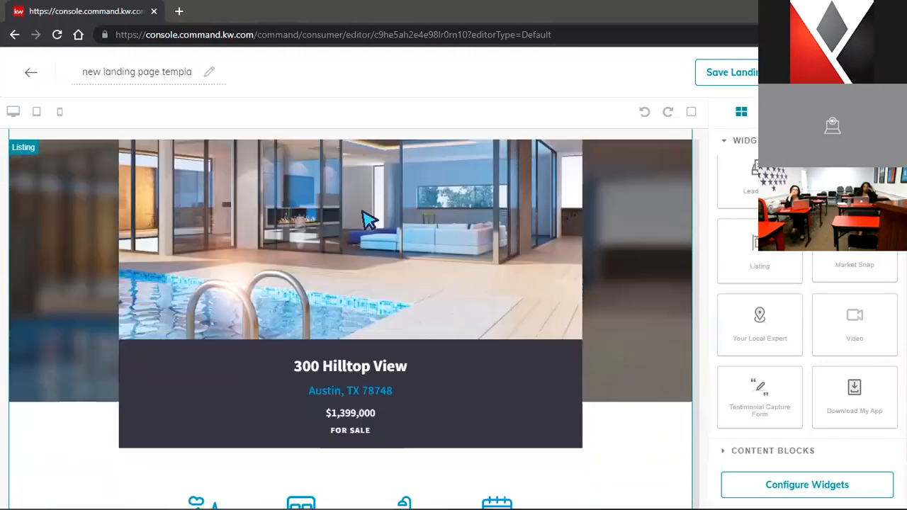
scroll(368, 219, down, 1)
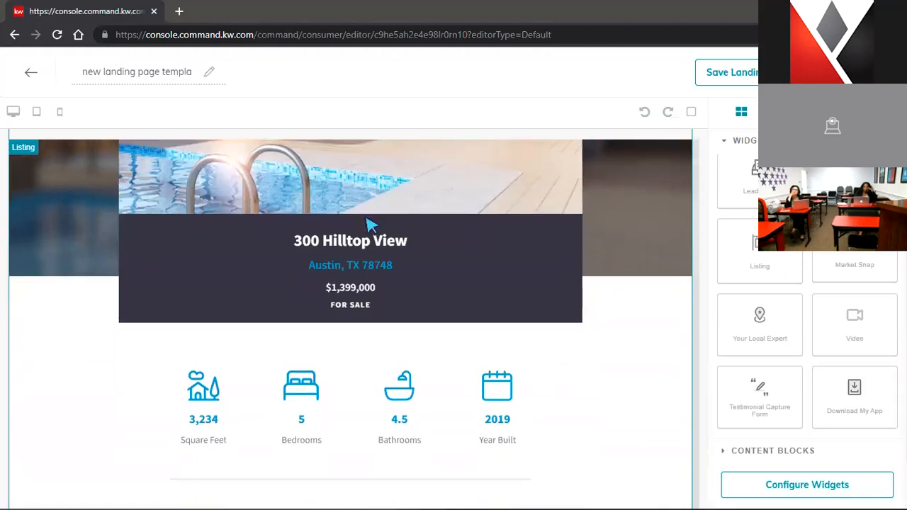
scroll(370, 225, up, 1)
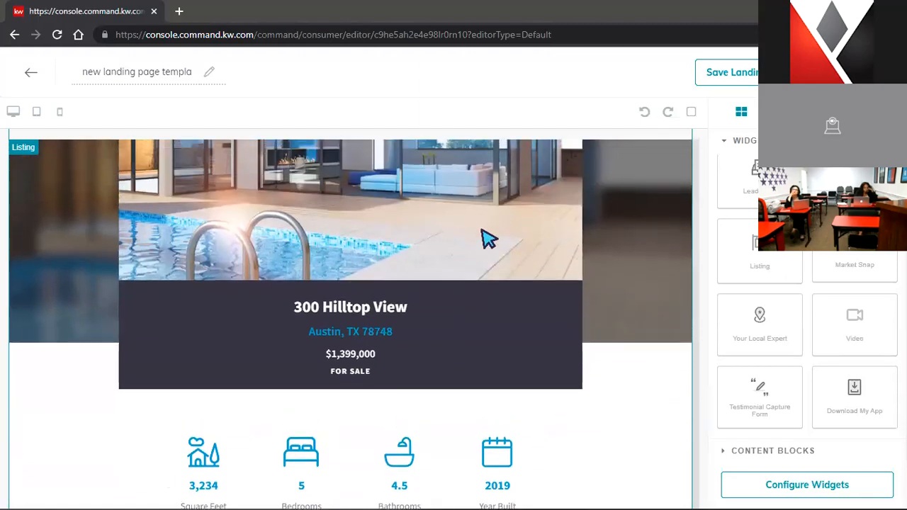
scroll(486, 239, down, 2)
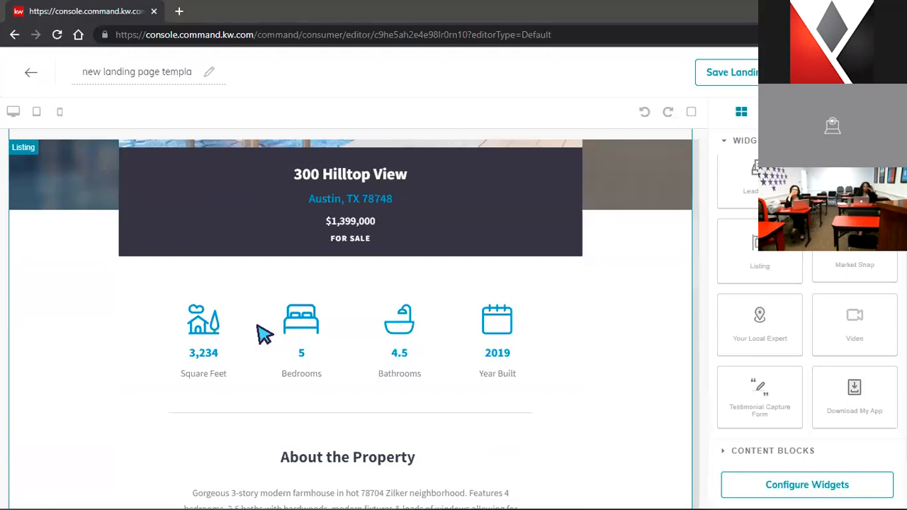
scroll(262, 333, down, 4)
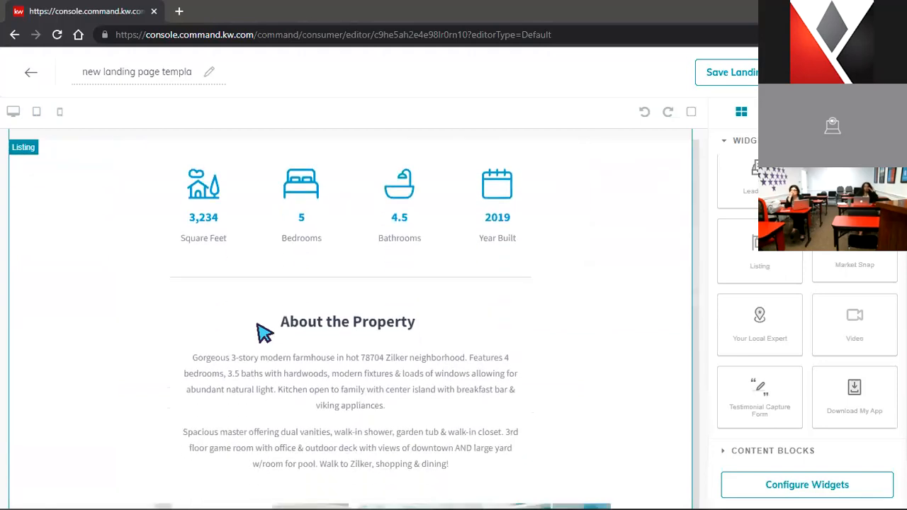
scroll(514, 316, down, 3)
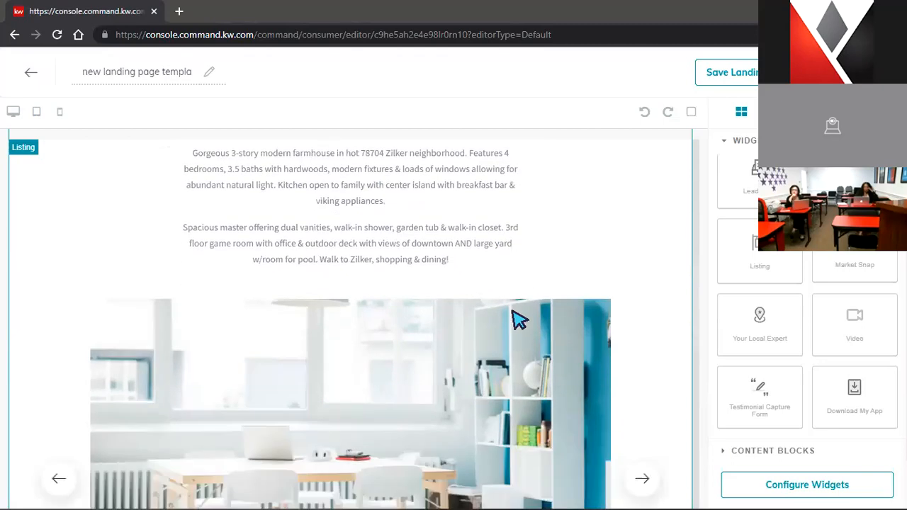
scroll(517, 320, down, 5)
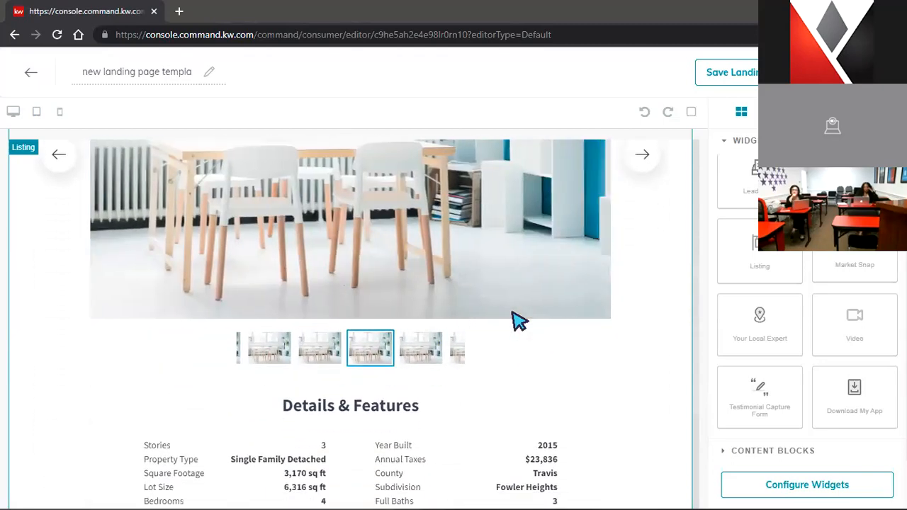
scroll(519, 323, down, 1)
scroll(518, 320, down, 1)
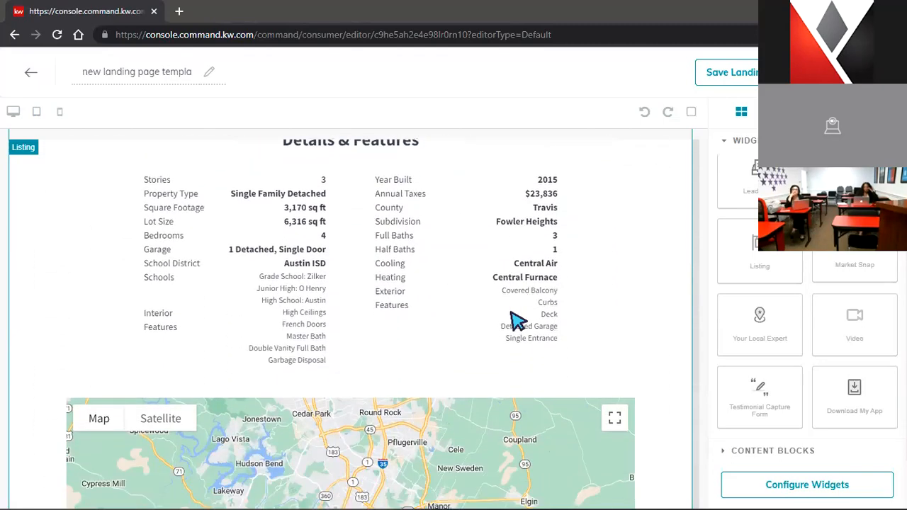
scroll(518, 320, down, 3)
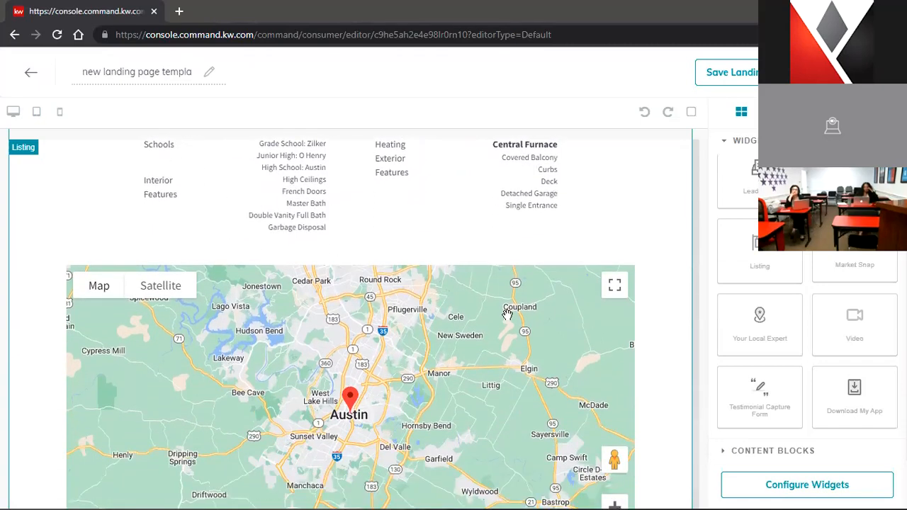
scroll(514, 321, up, 4)
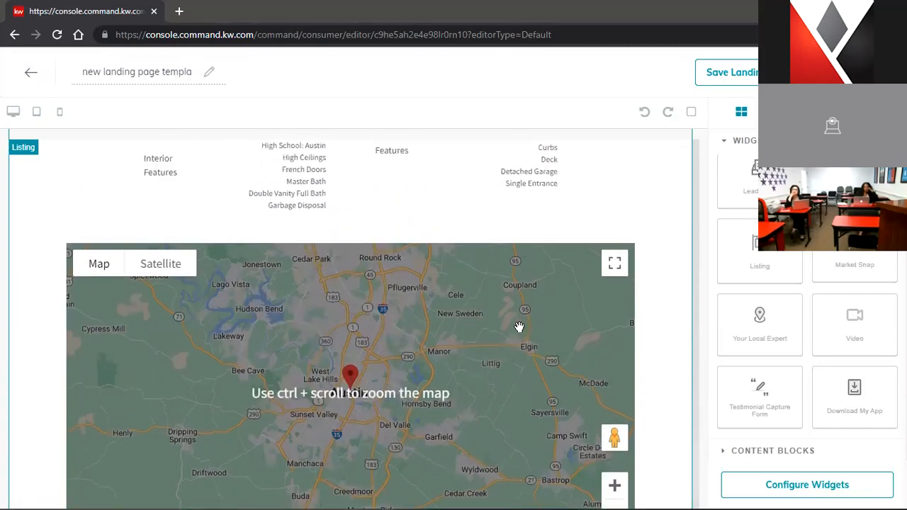
scroll(523, 326, up, 2)
scroll(524, 328, up, 5)
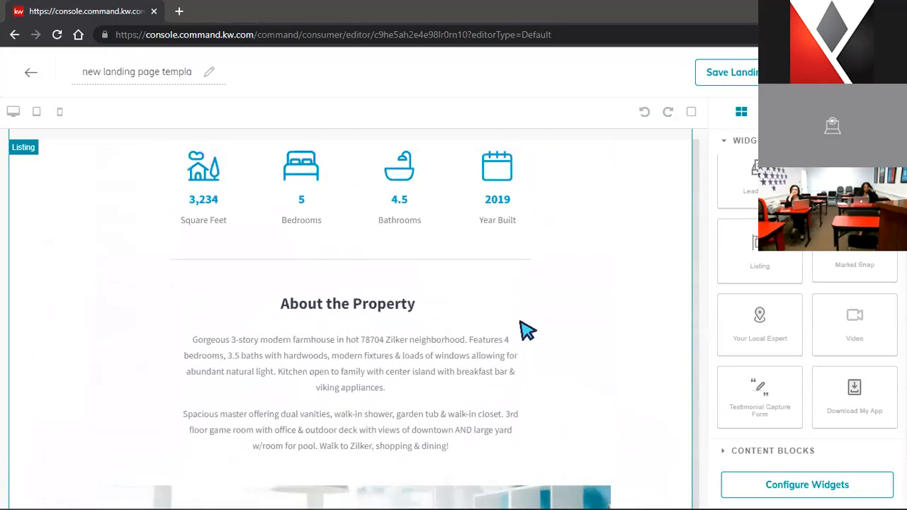
scroll(524, 329, up, 2)
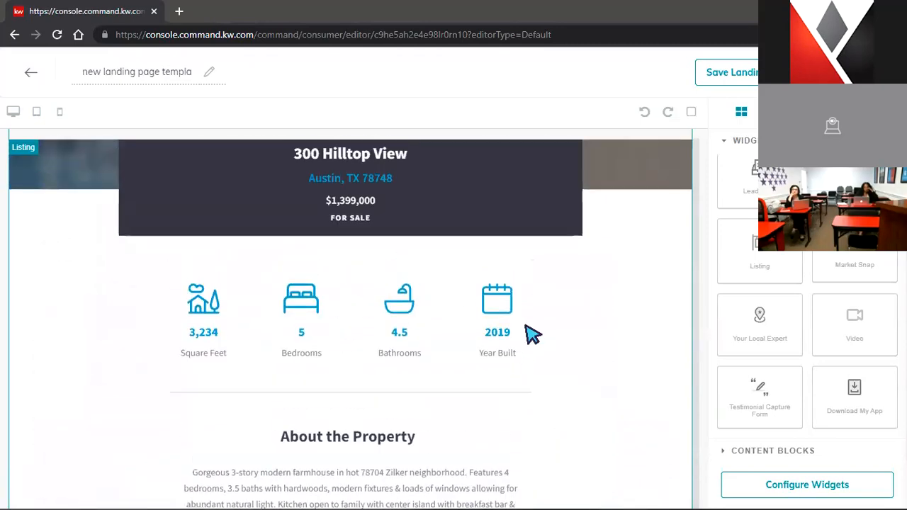
Configure the Listing widget by searching '123 Main' and selecting the 123 Main St listing in Gaastra
click(778, 492)
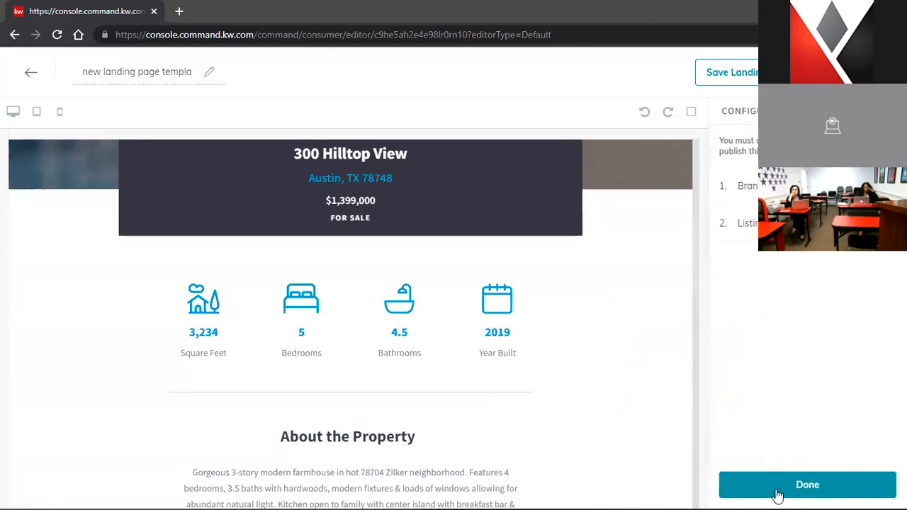
click(749, 224)
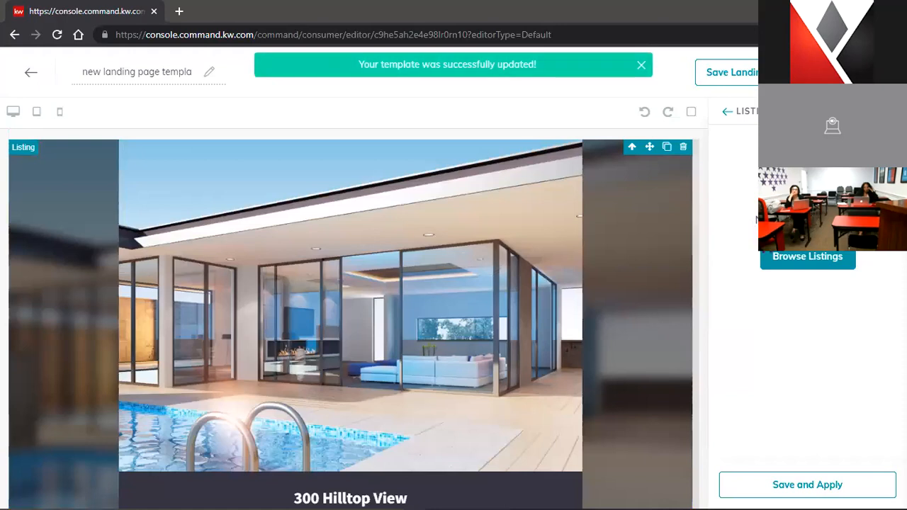
click(783, 261)
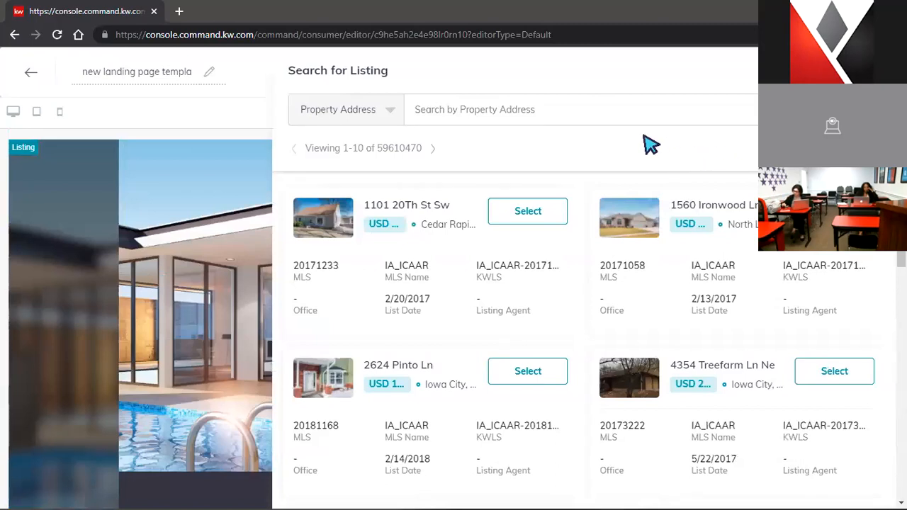
click(625, 111)
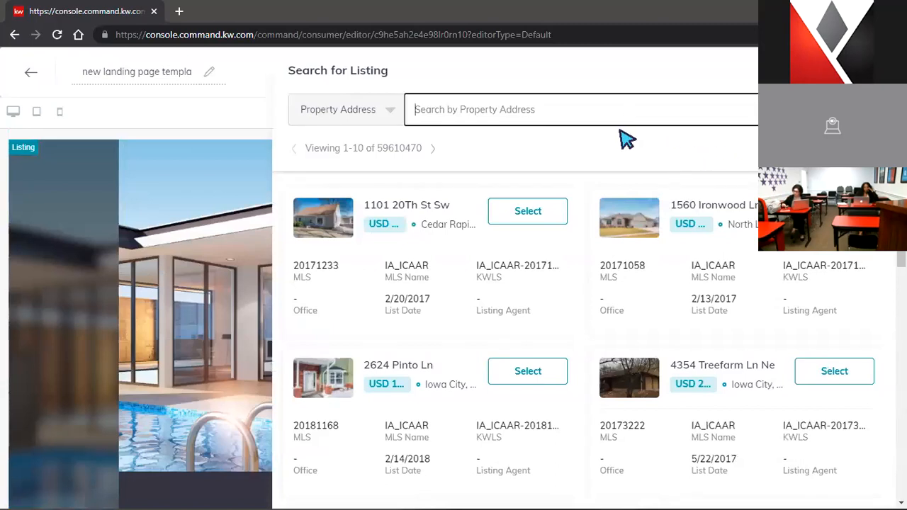
text(123 Main st)
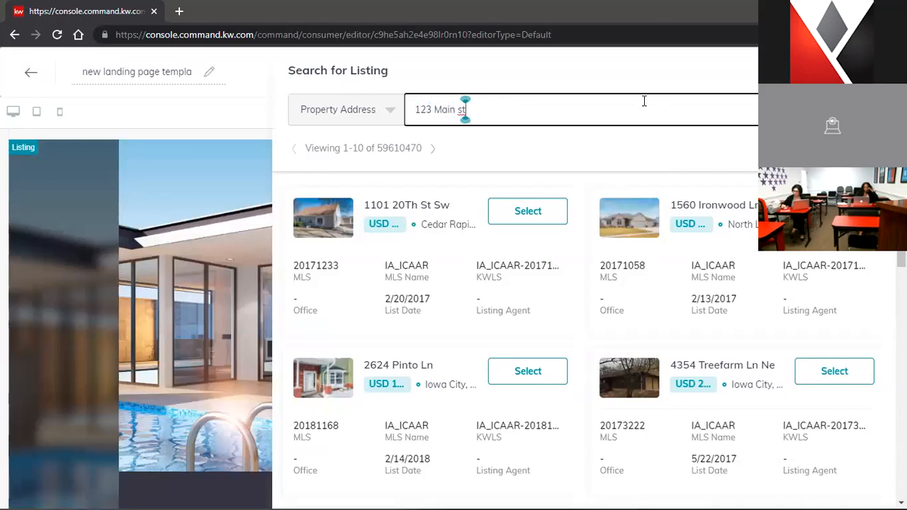
key(Return)
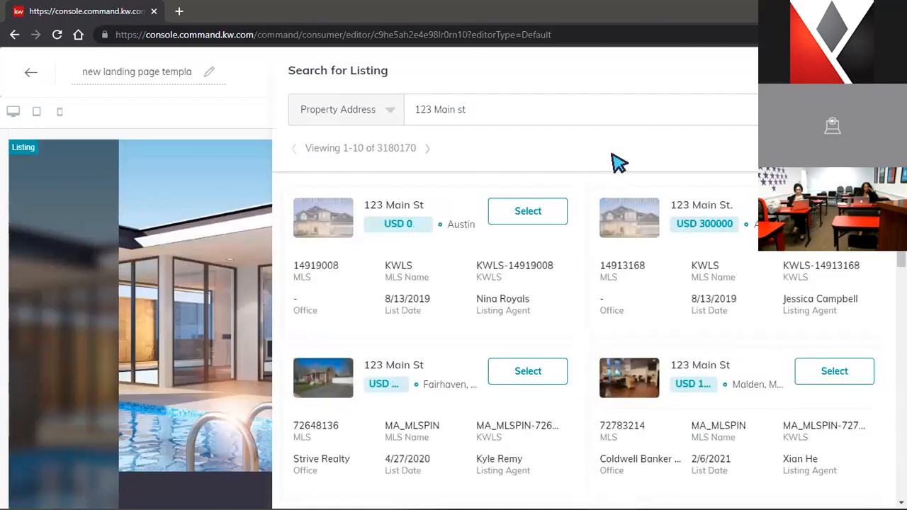
scroll(614, 167, down, 2)
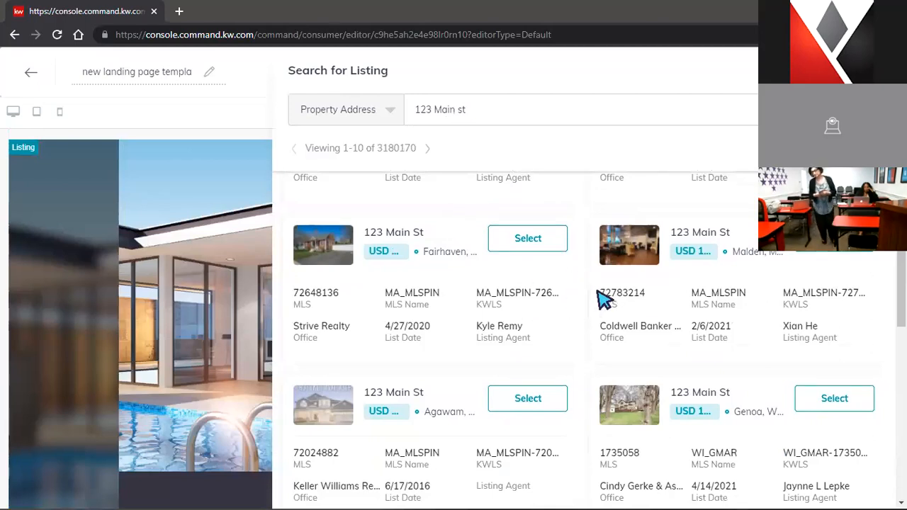
scroll(603, 298, down, 3)
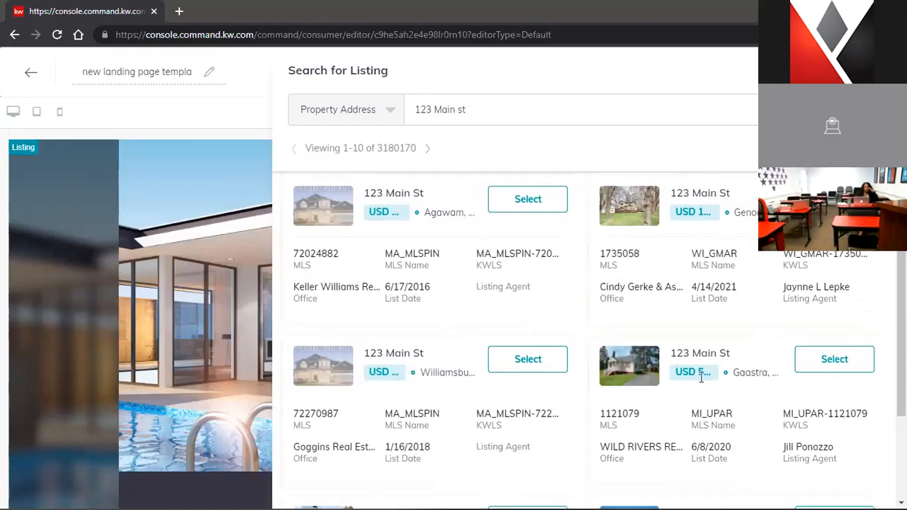
click(828, 362)
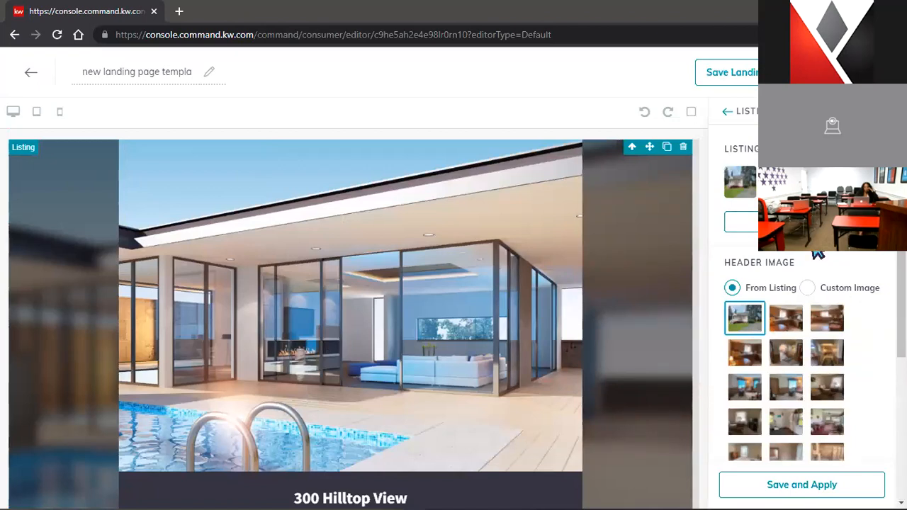
Pick the bottom-left garage exterior photo as the header image and Save and Apply
scroll(870, 287, down, 2)
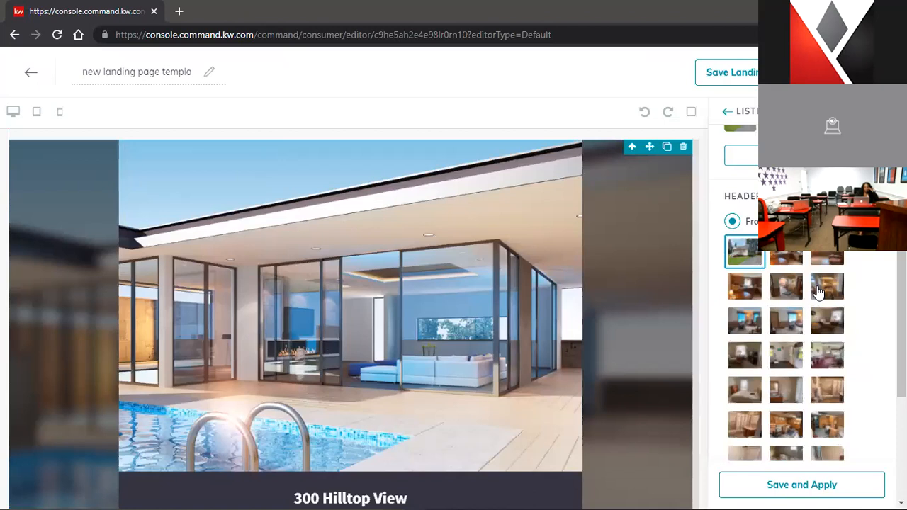
scroll(818, 290, down, 3)
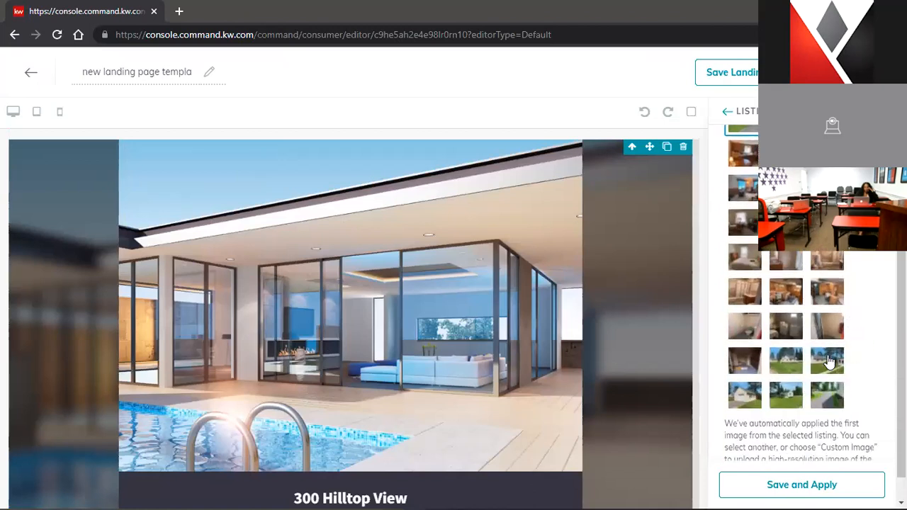
click(742, 404)
scroll(878, 376, down, 1)
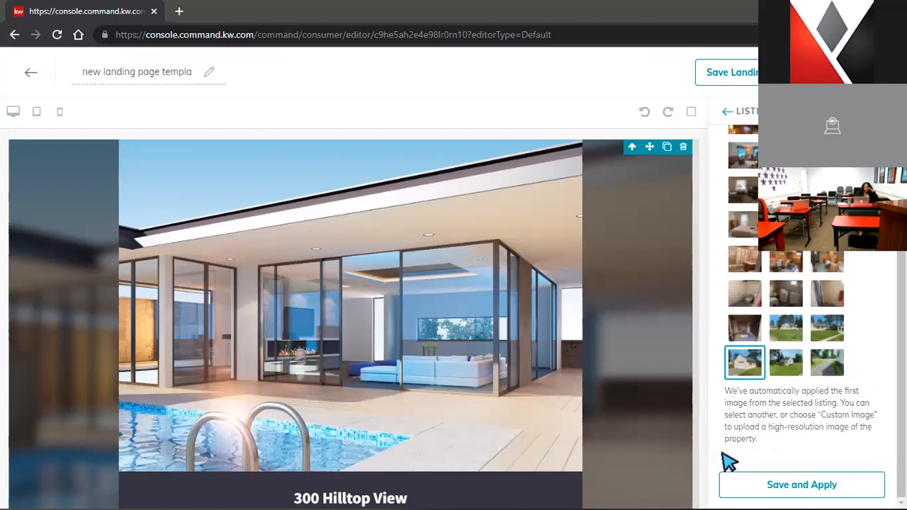
click(742, 480)
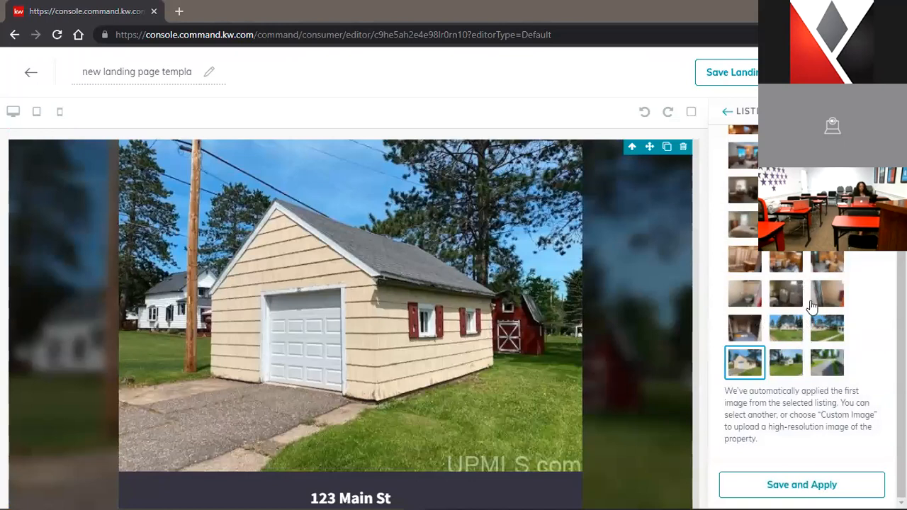
scroll(807, 318, up, 5)
click(801, 222)
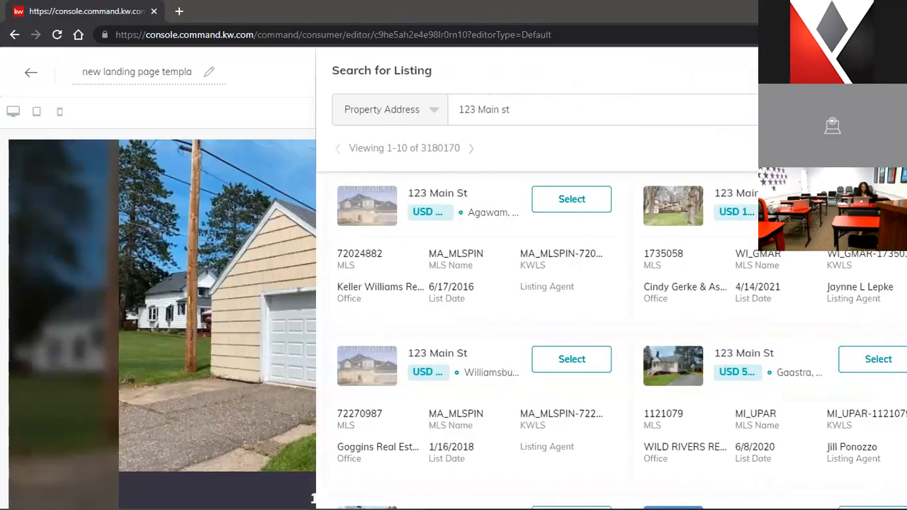
click(528, 111)
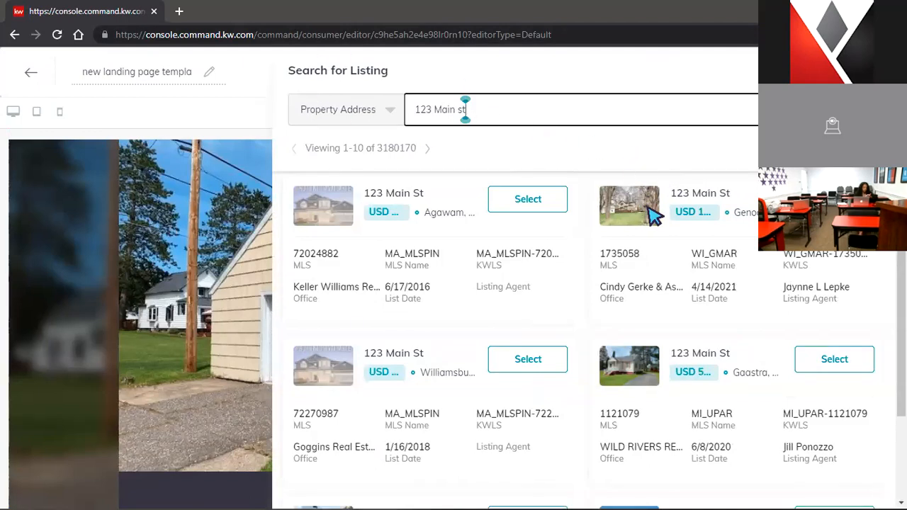
drag(605, 286, 643, 308)
scroll(652, 304, down, 2)
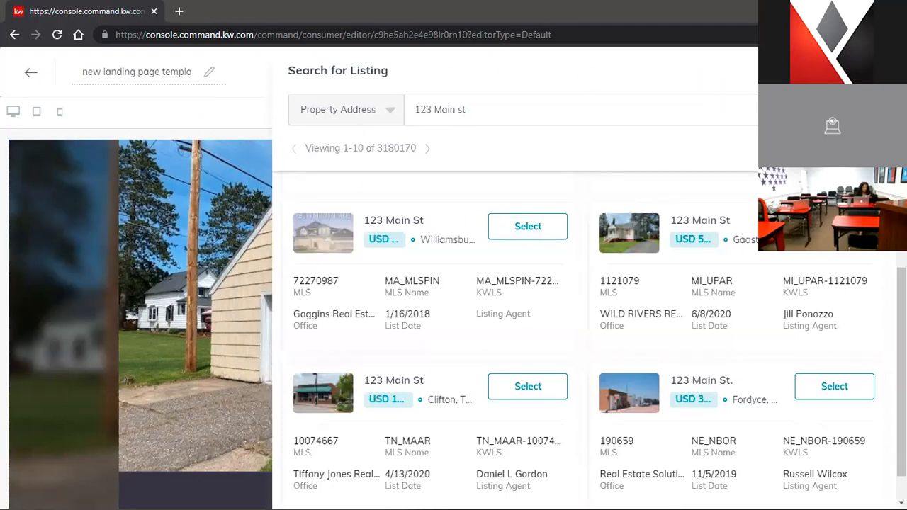
scroll(512, 212, up, 10)
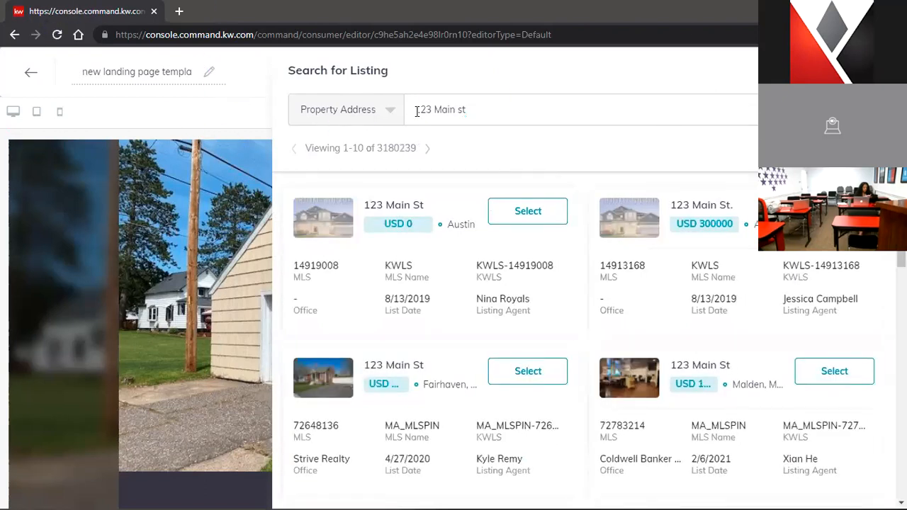
scroll(553, 227, down, 5)
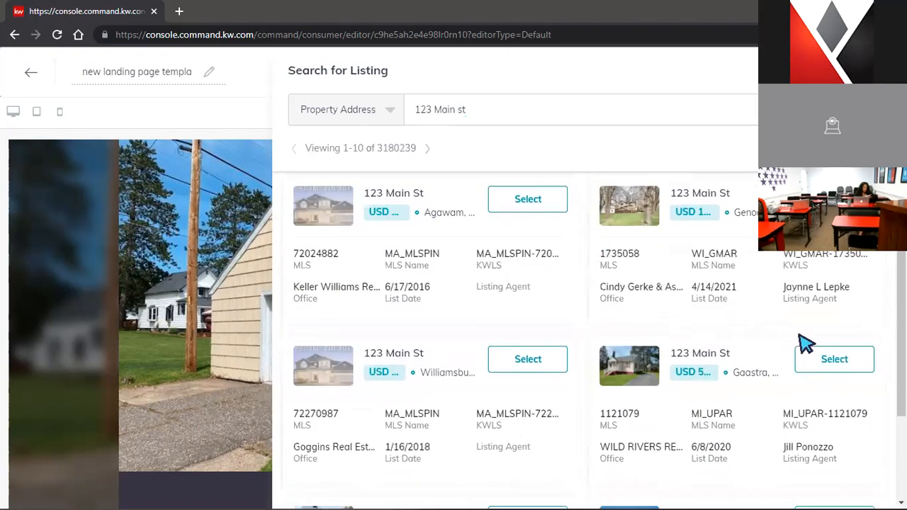
click(824, 358)
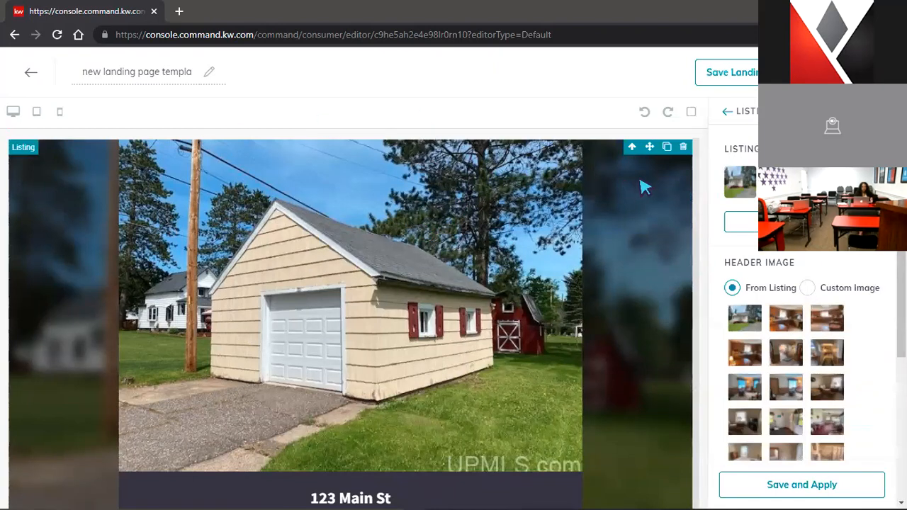
scroll(630, 209, down, 2)
scroll(630, 208, down, 3)
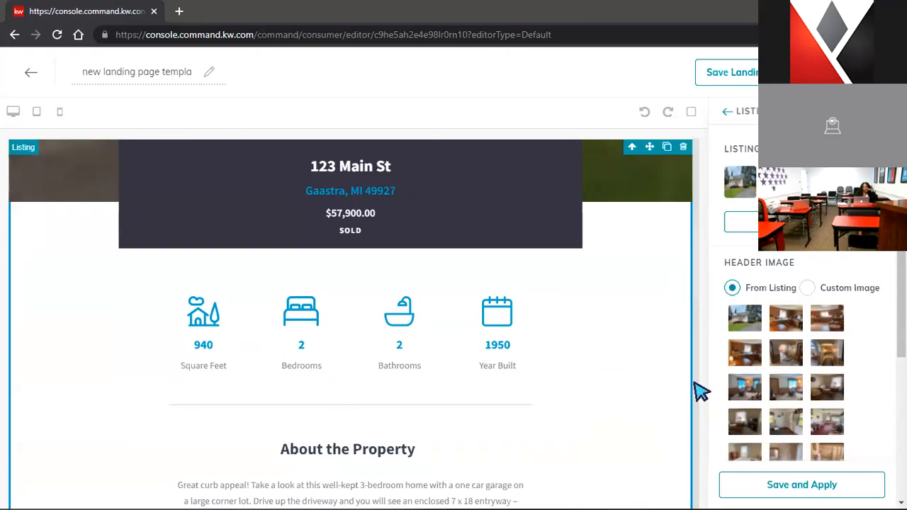
scroll(700, 389, down, 3)
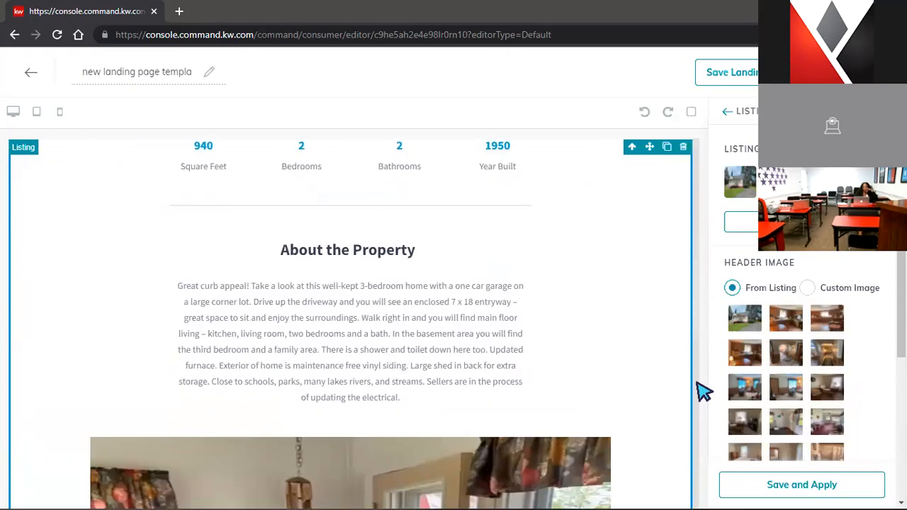
scroll(700, 391, down, 2)
scroll(699, 391, up, 2)
scroll(687, 391, down, 3)
scroll(685, 391, up, 2)
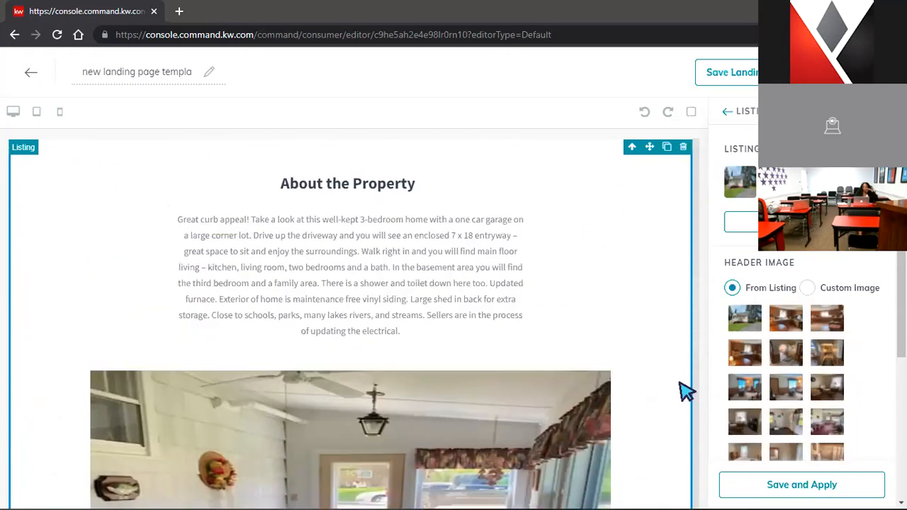
scroll(693, 397, down, 3)
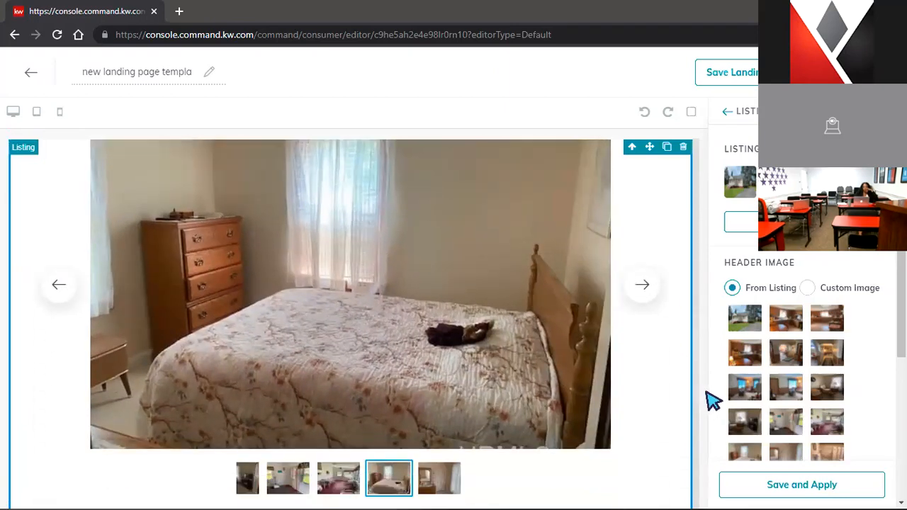
scroll(654, 366, down, 1)
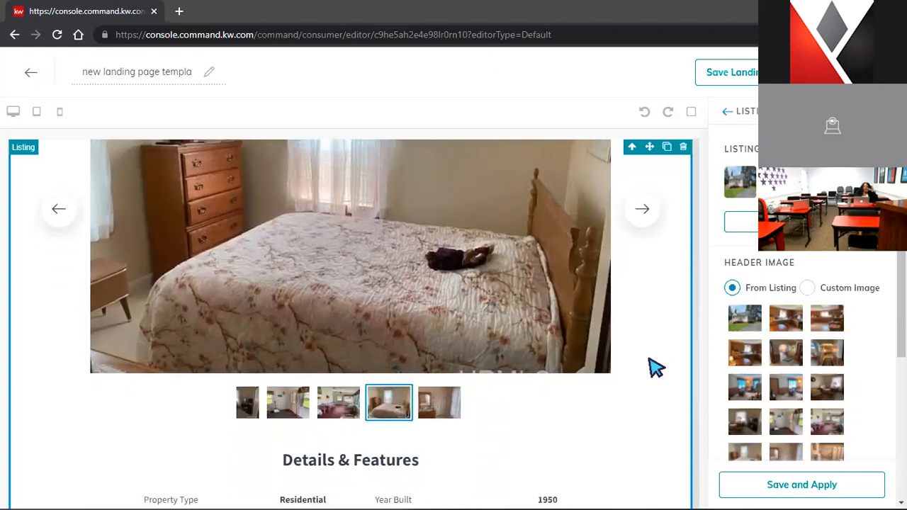
scroll(650, 362, down, 4)
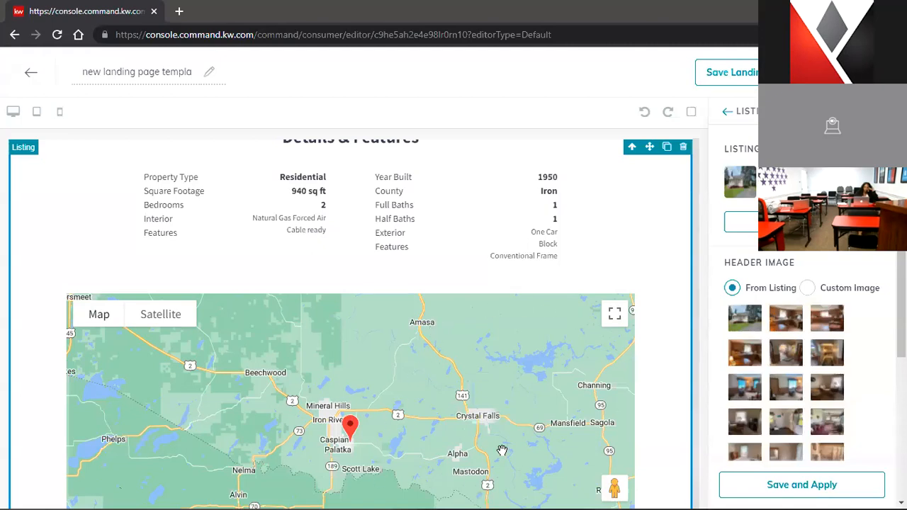
scroll(654, 424, down, 2)
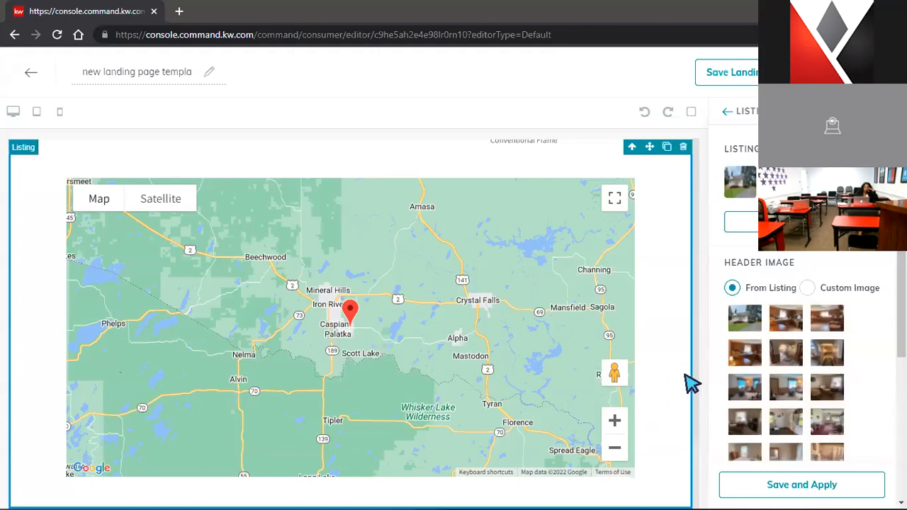
click(726, 113)
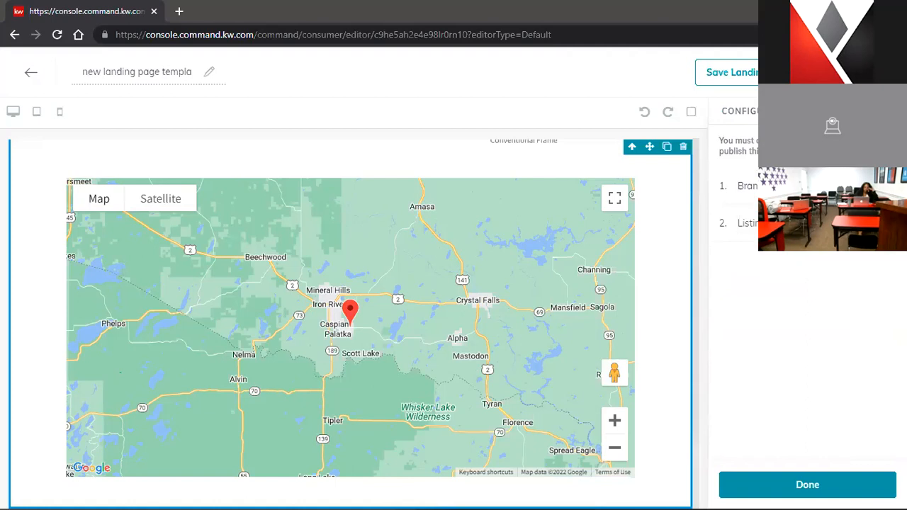
click(807, 485)
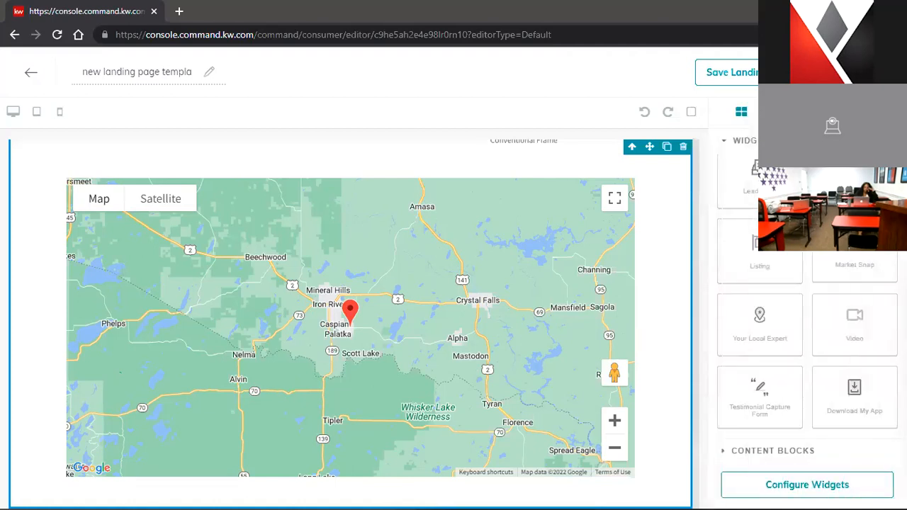
scroll(659, 224, up, 15)
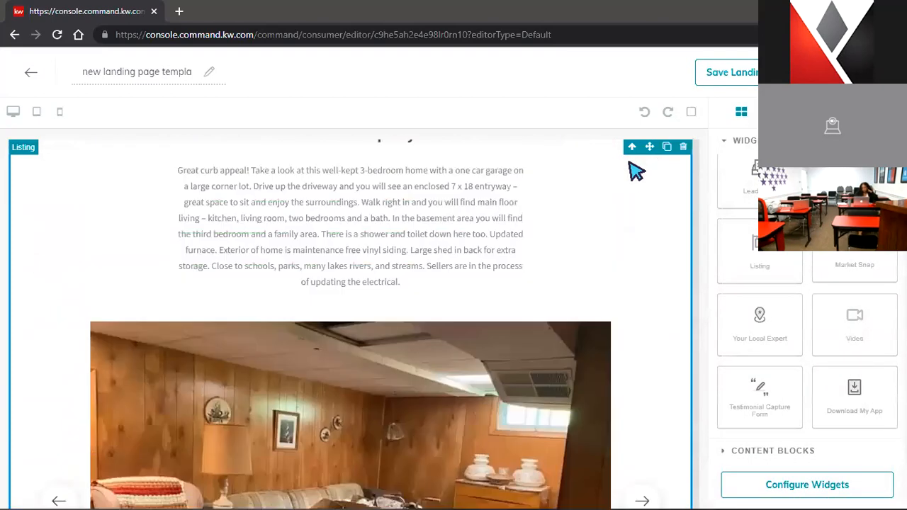
scroll(665, 185, up, 6)
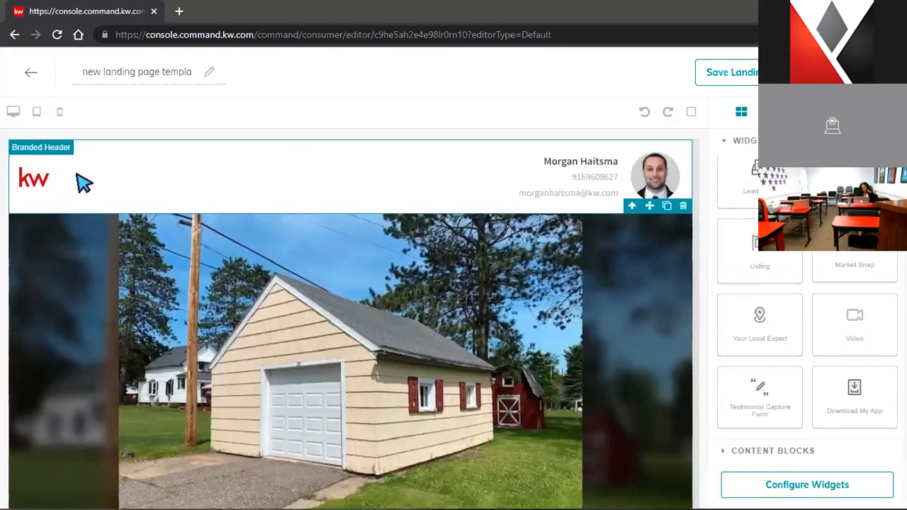
scroll(630, 243, down, 6)
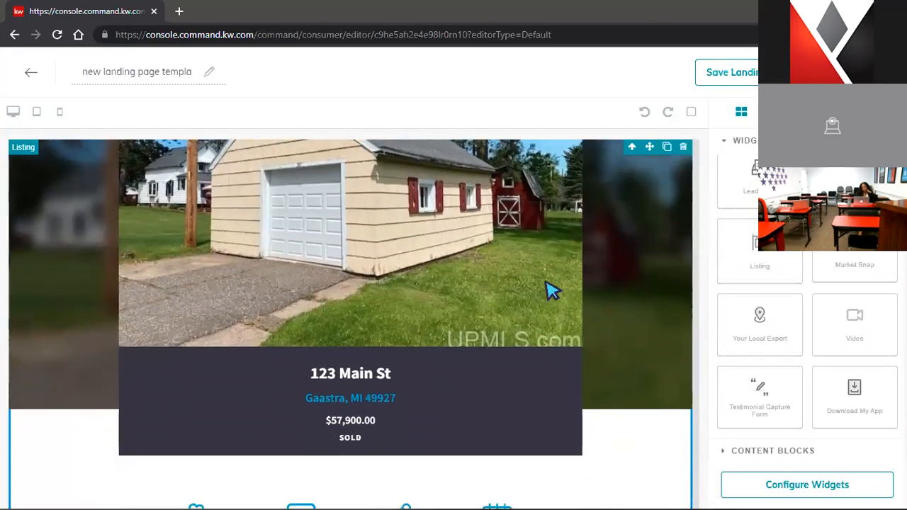
scroll(651, 312, down, 10)
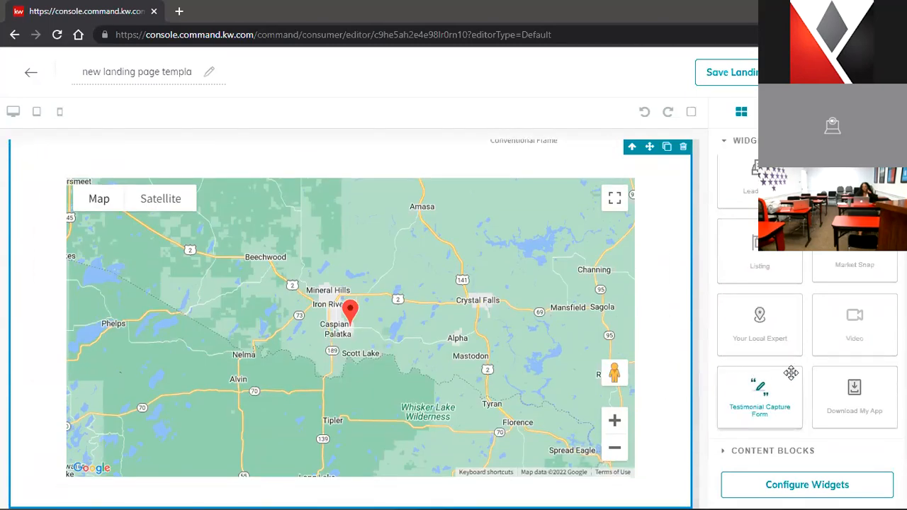
scroll(813, 358, up, 3)
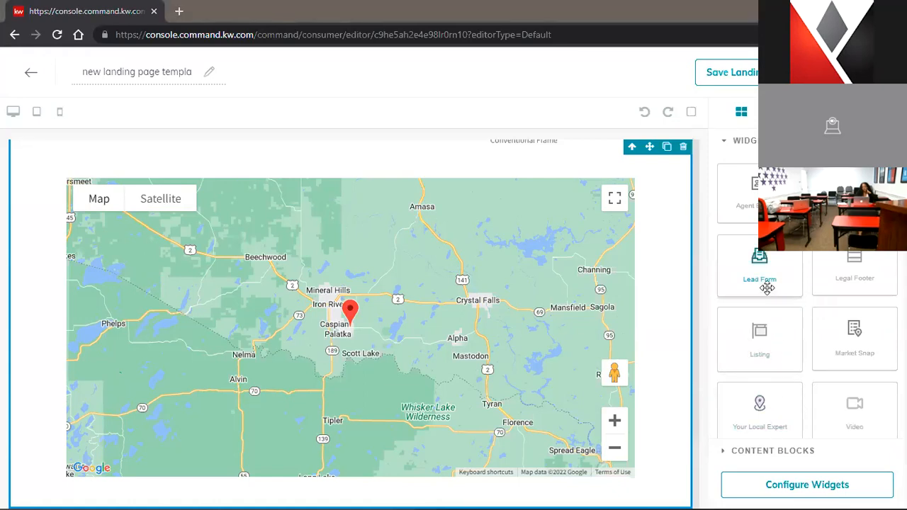
Place the Lead Form widget ('Interested? Let's Talk!') directly below the listing map
drag(758, 270, 595, 505)
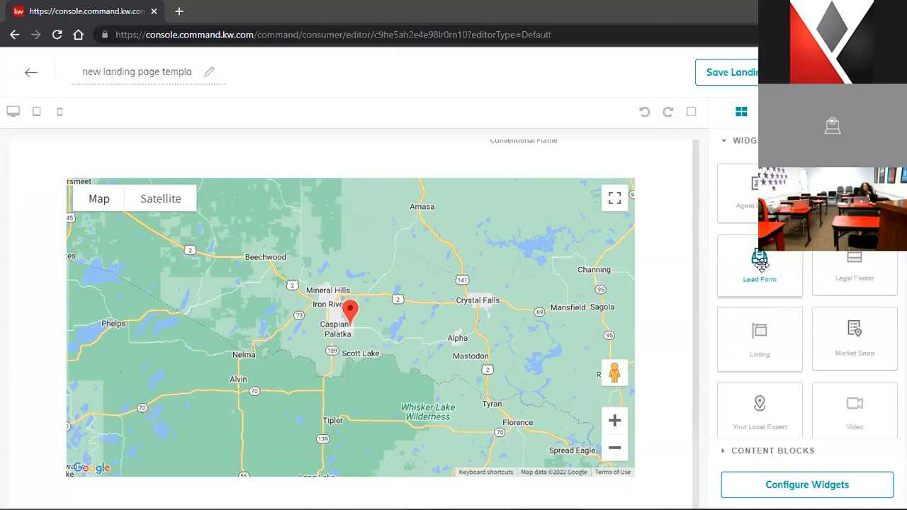
scroll(515, 353, down, 2)
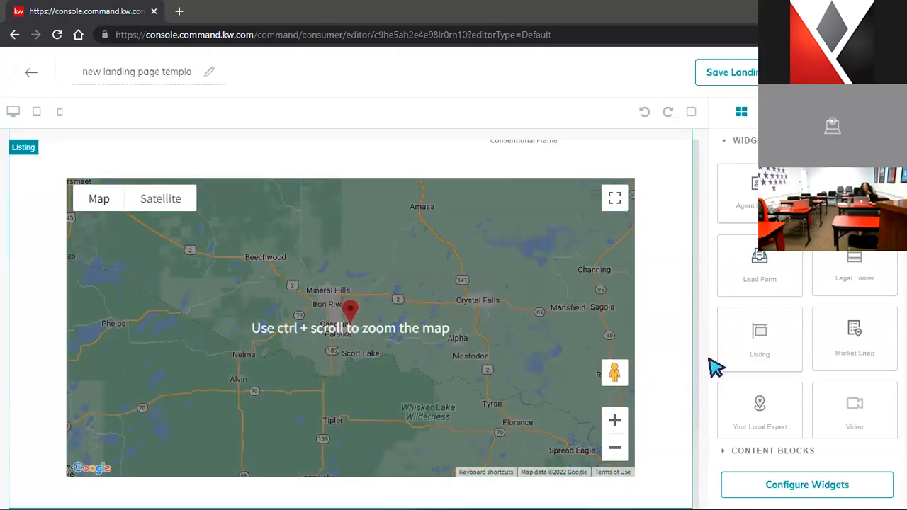
drag(775, 279, 600, 496)
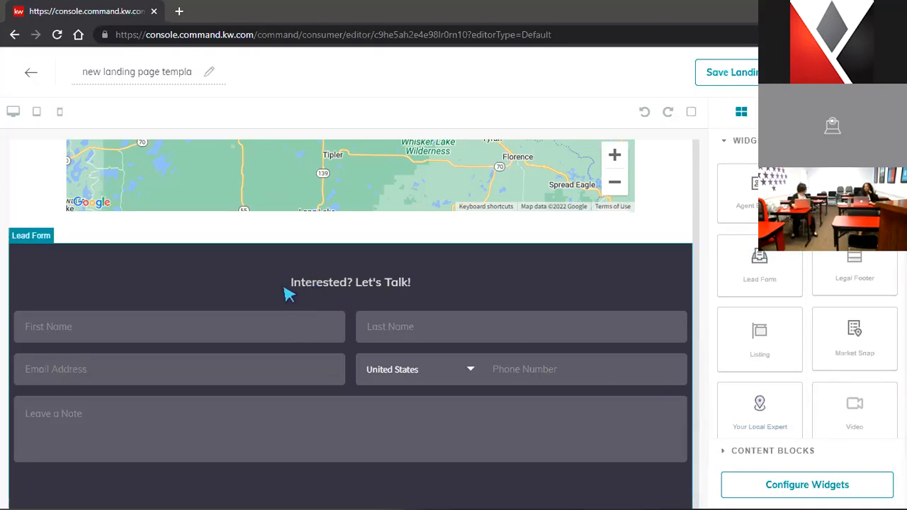
Replace the Lead Form header with 'Please Sign in to 123 Main St', then save and confirm the page update
click(782, 484)
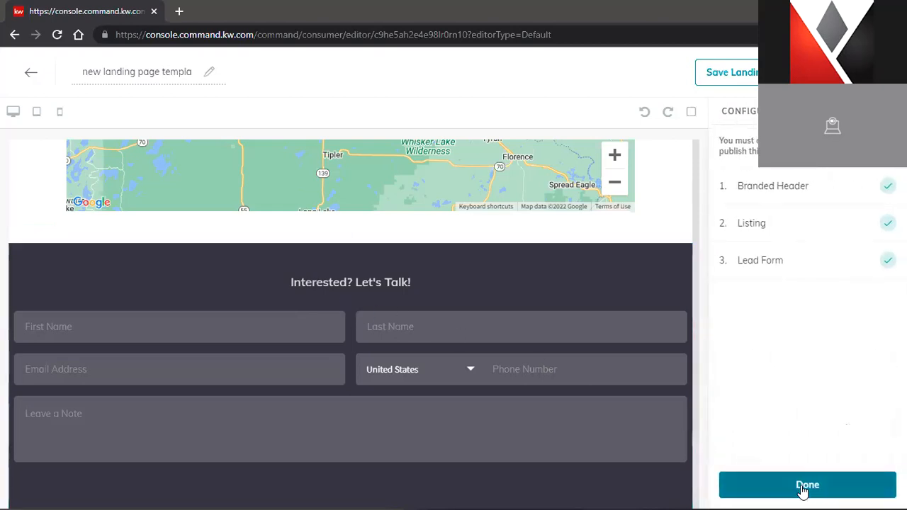
click(756, 261)
drag(845, 175, 719, 163)
text(P)
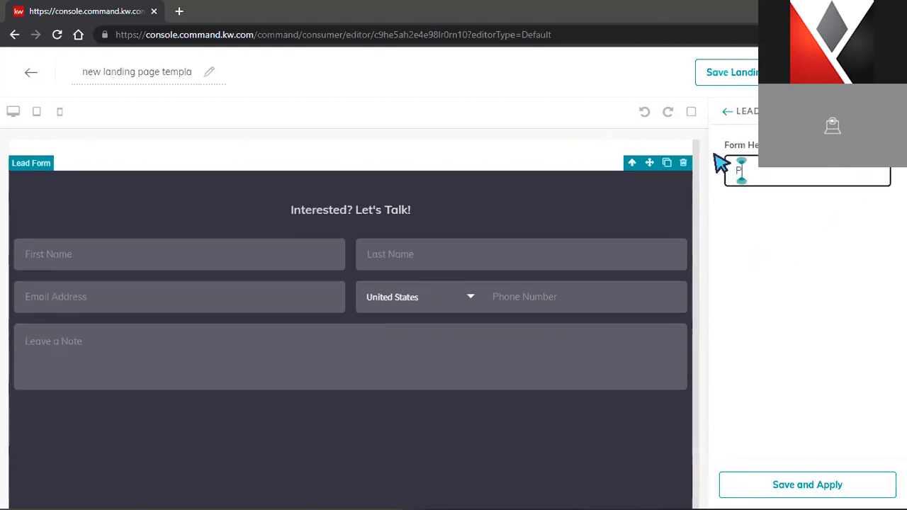
text(lease Sign in to 123 Main St)
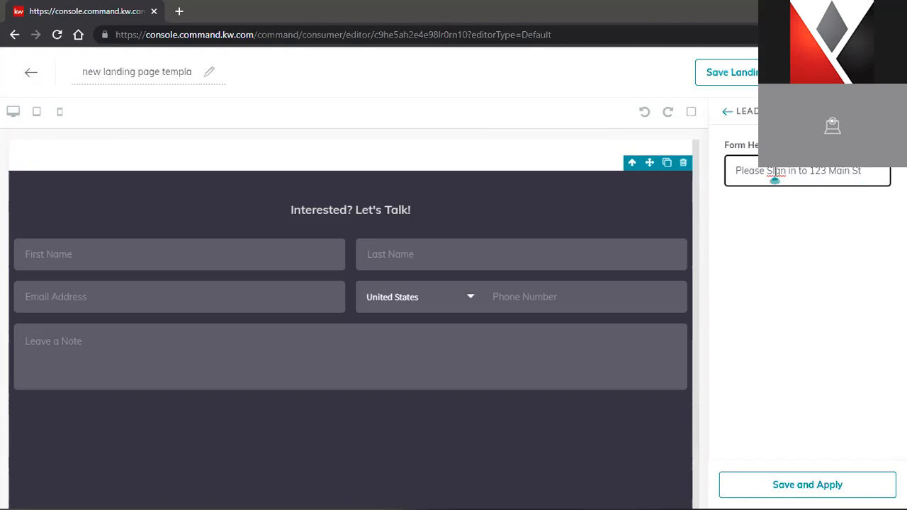
text(i)
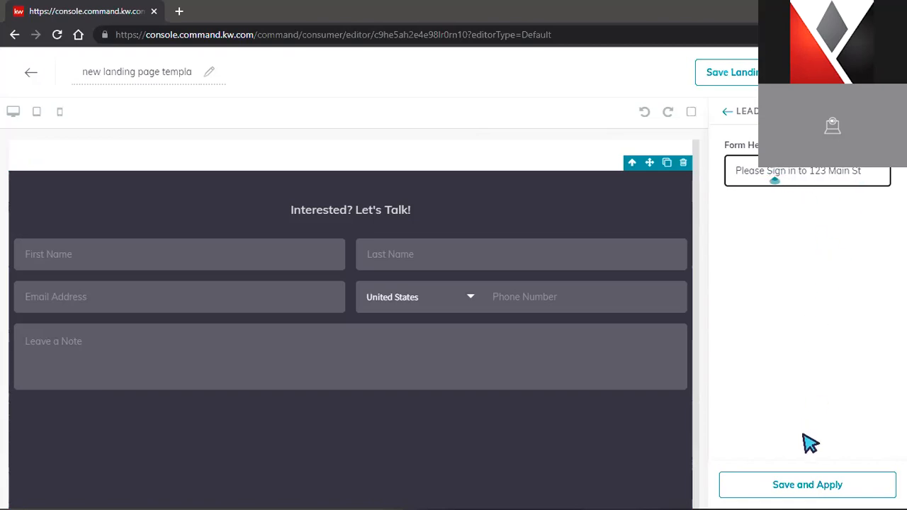
click(782, 488)
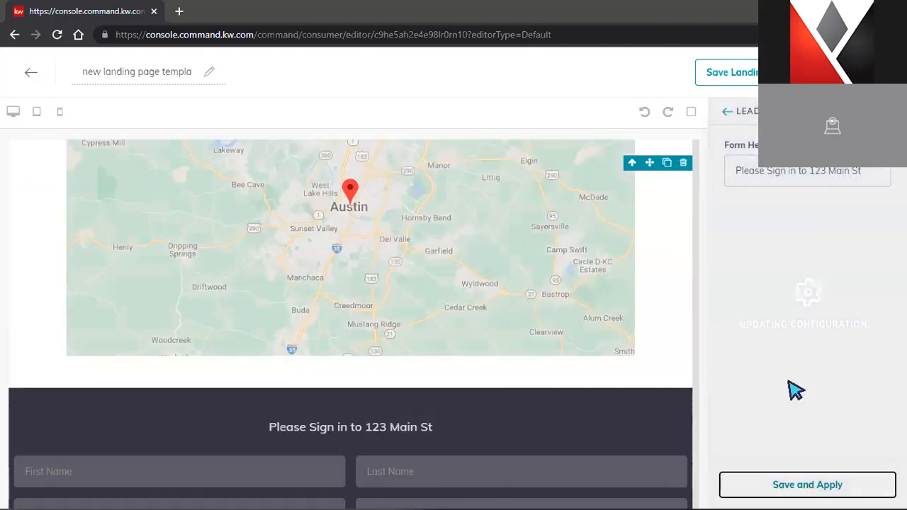
scroll(308, 216, up, 4)
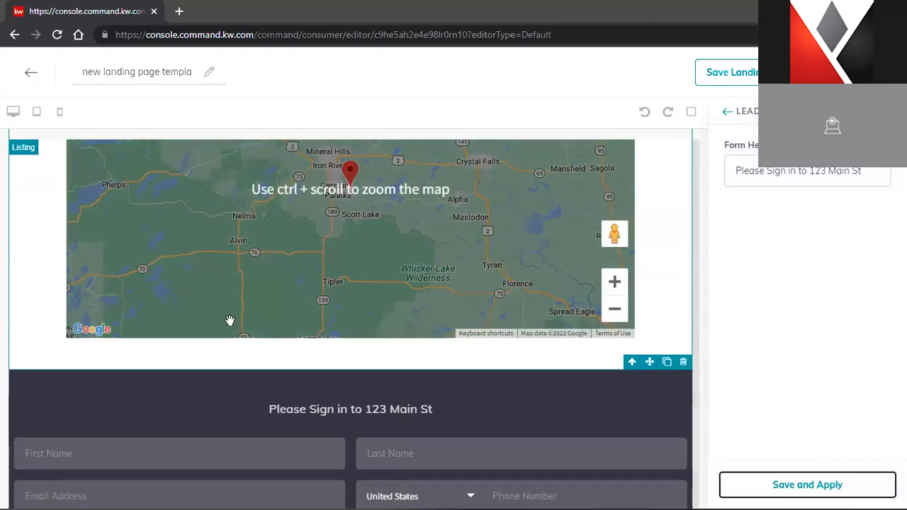
click(820, 494)
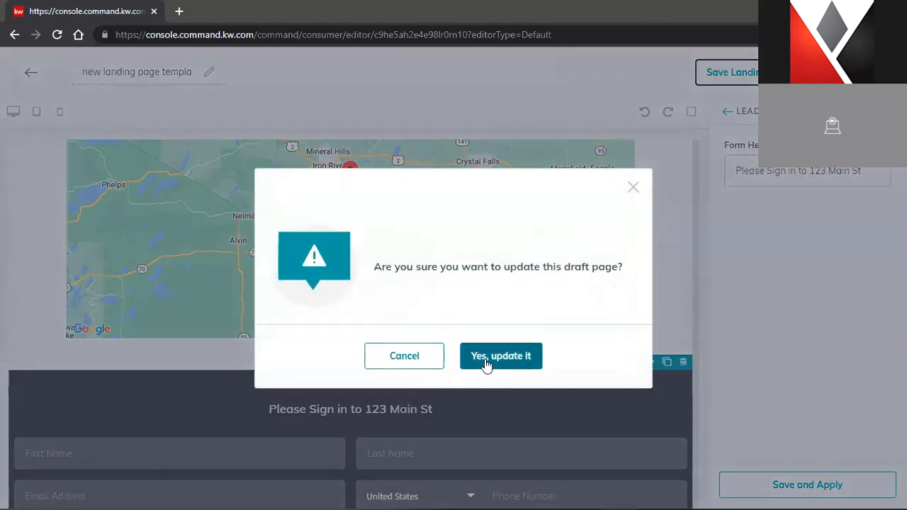
click(486, 361)
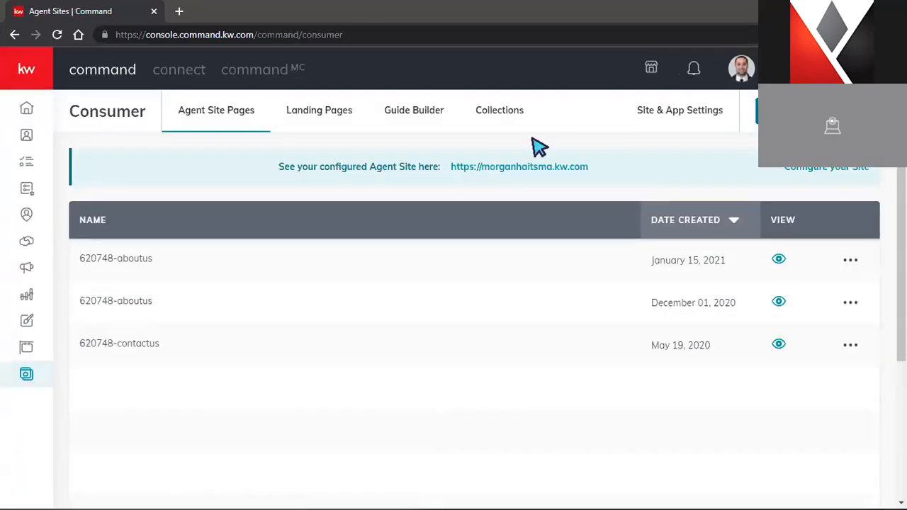
Edit template BH9qdDQj, save it with 'Yes, update it', and return to the Landing Pages list
click(318, 112)
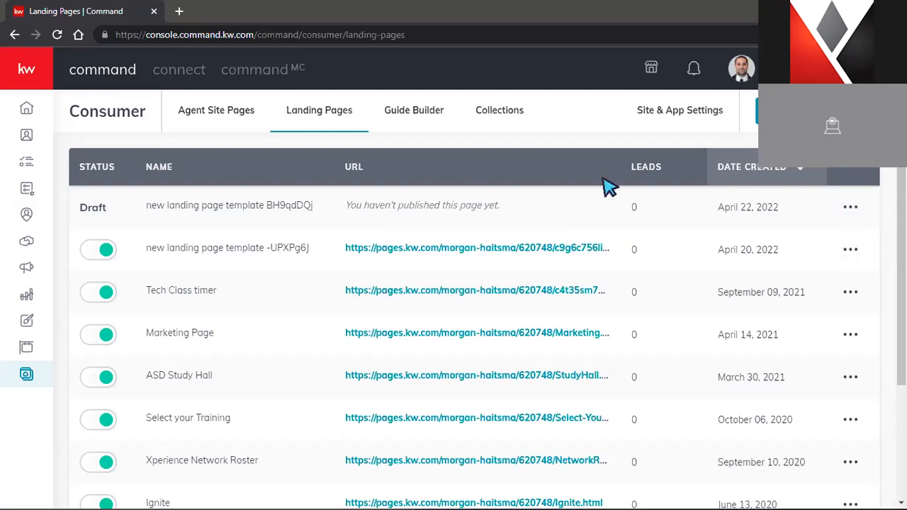
click(854, 211)
click(784, 244)
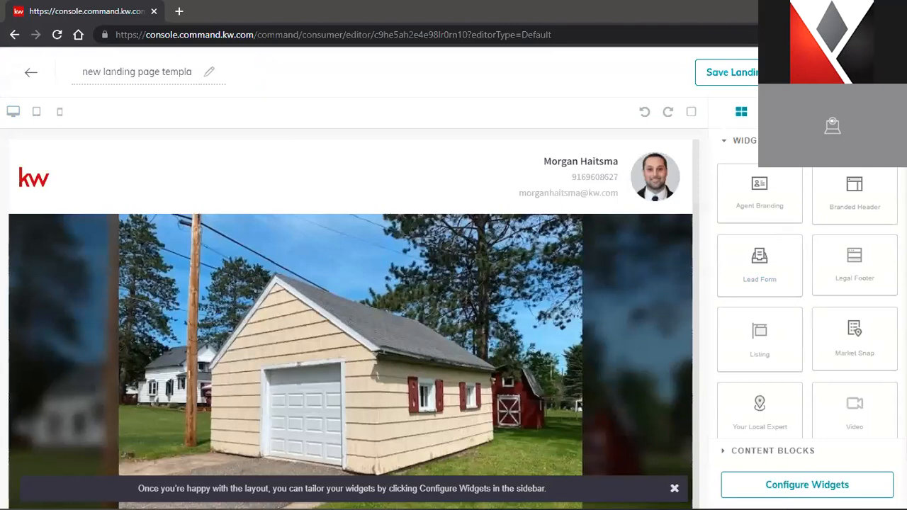
click(765, 72)
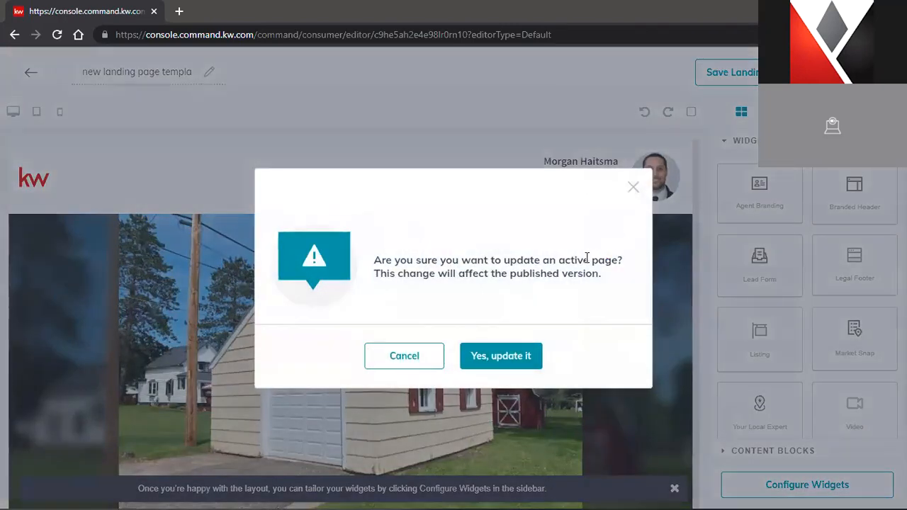
click(523, 350)
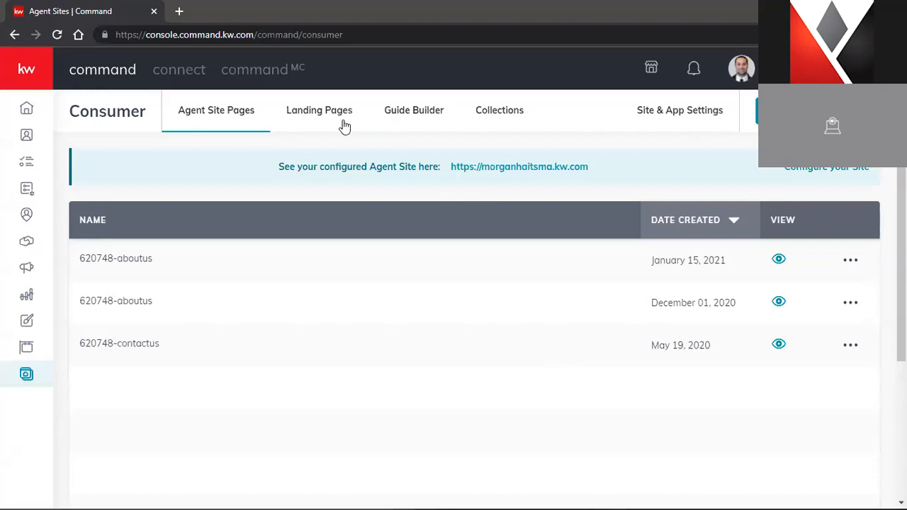
click(322, 122)
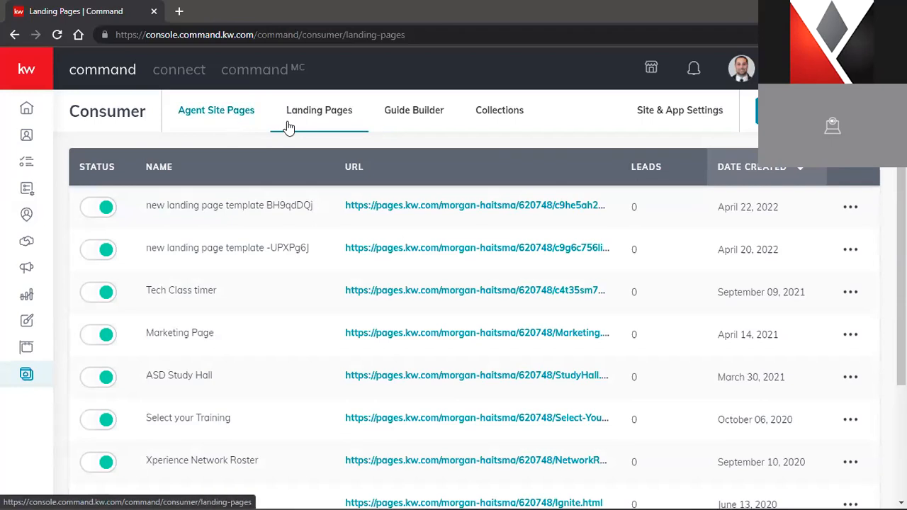
Open the published landing page in a new tab and copy its web address
click(442, 209)
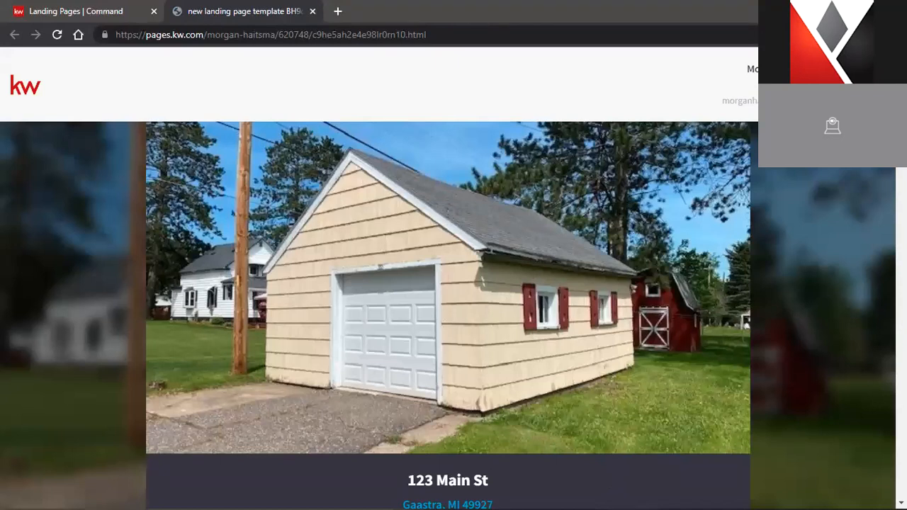
right_click(326, 36)
click(373, 130)
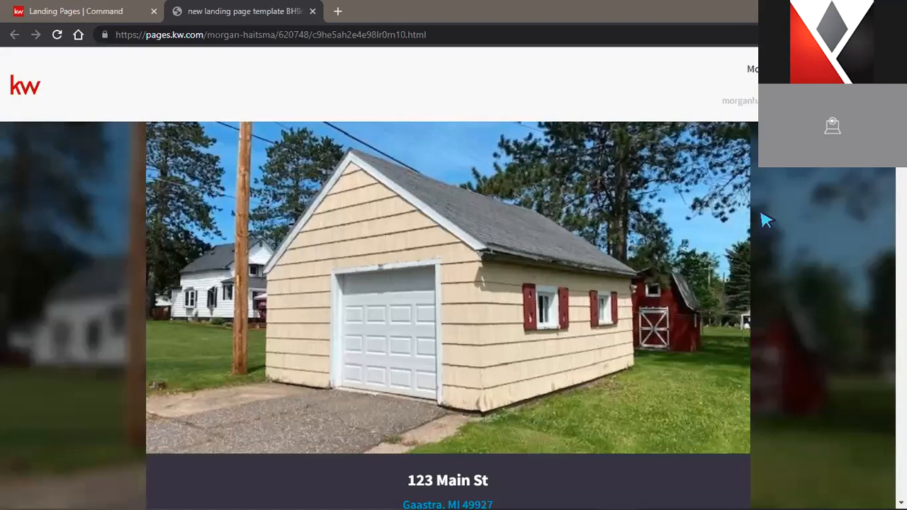
Scroll the live page from the top photo past the details and map to the sign-in form
scroll(765, 220, down, 8)
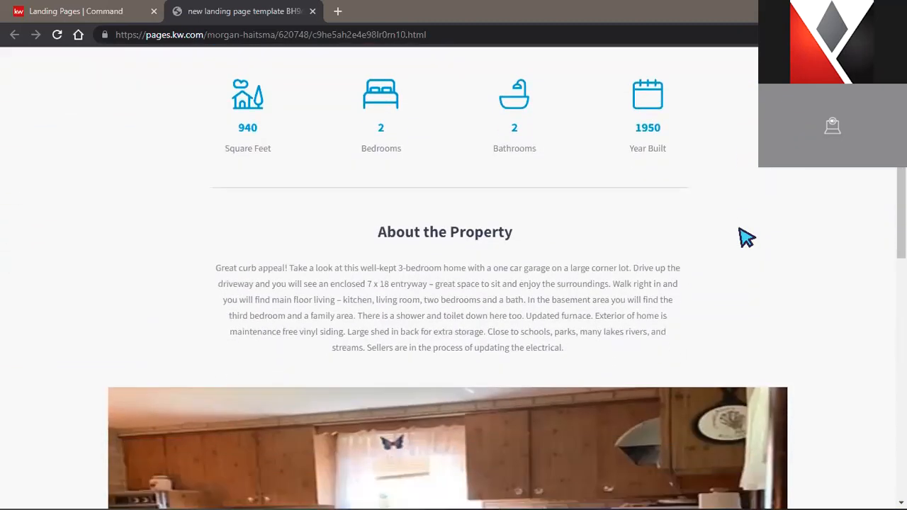
scroll(746, 238, down, 4)
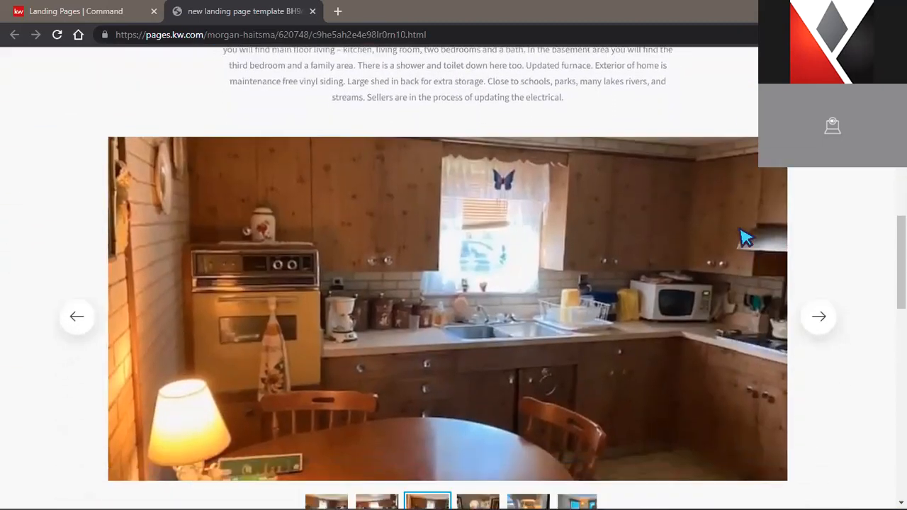
scroll(746, 238, down, 6)
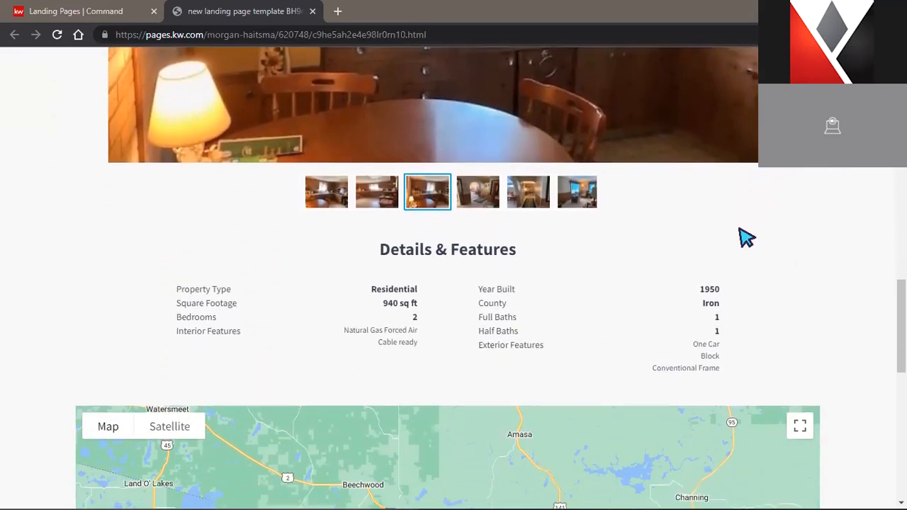
scroll(746, 238, down, 6)
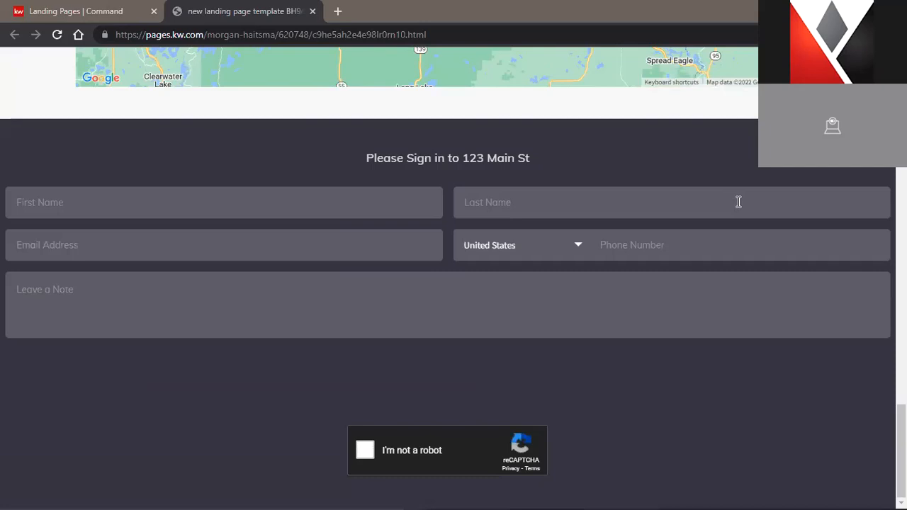
scroll(737, 203, up, 3)
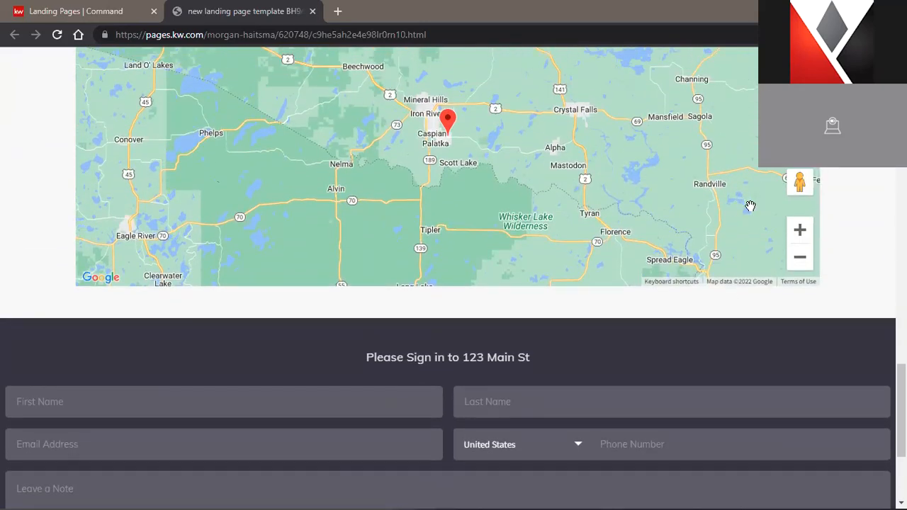
scroll(734, 204, up, 6)
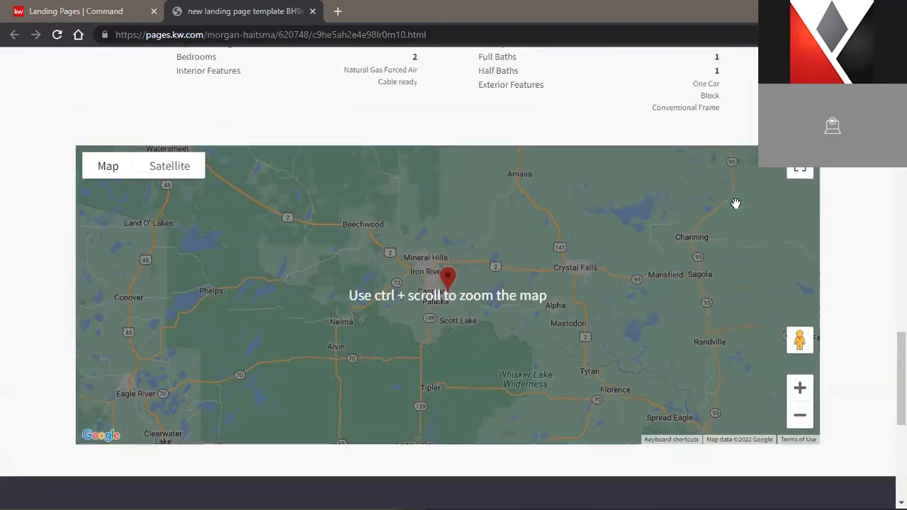
scroll(762, 194, up, 10)
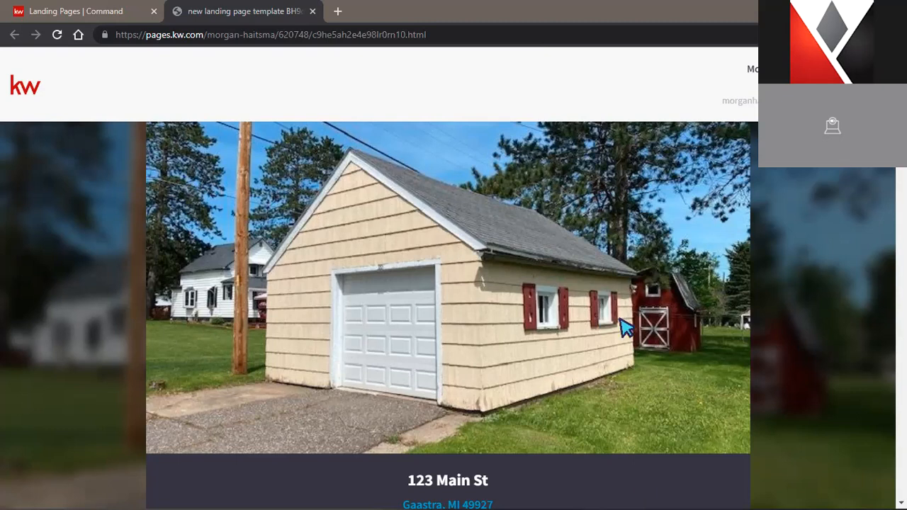
scroll(825, 283, down, 4)
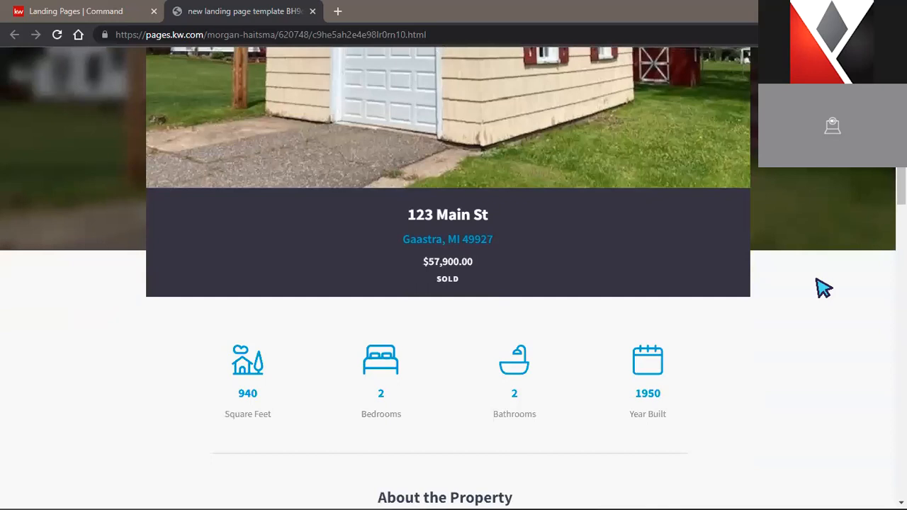
scroll(823, 287, down, 4)
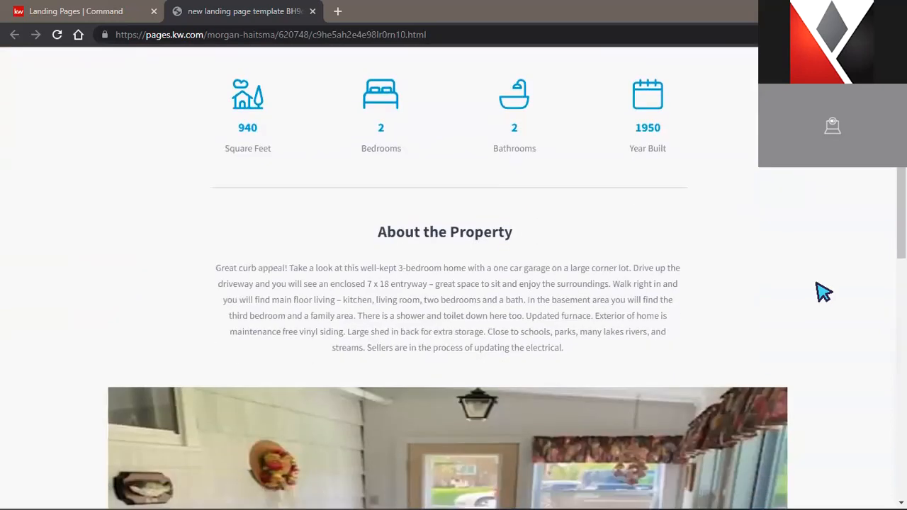
scroll(822, 291, up, 3)
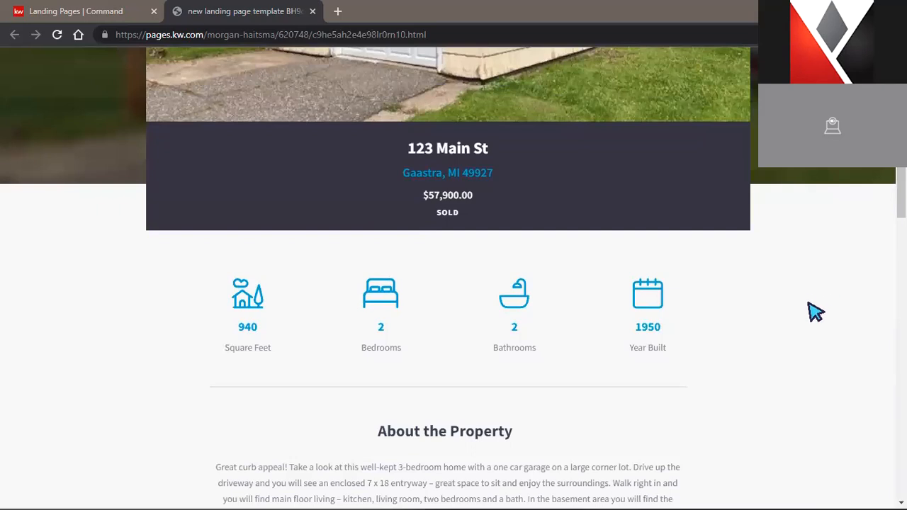
scroll(815, 311, up, 5)
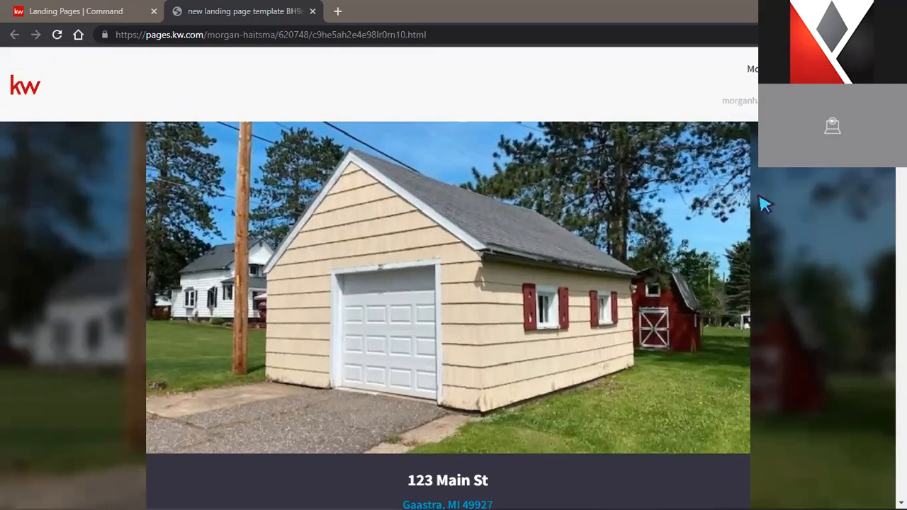
scroll(783, 305, down, 15)
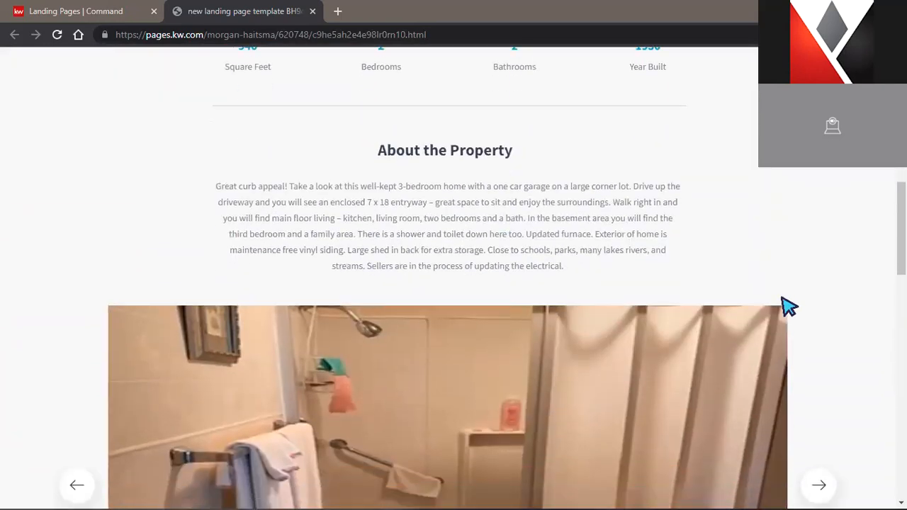
scroll(786, 303, down, 8)
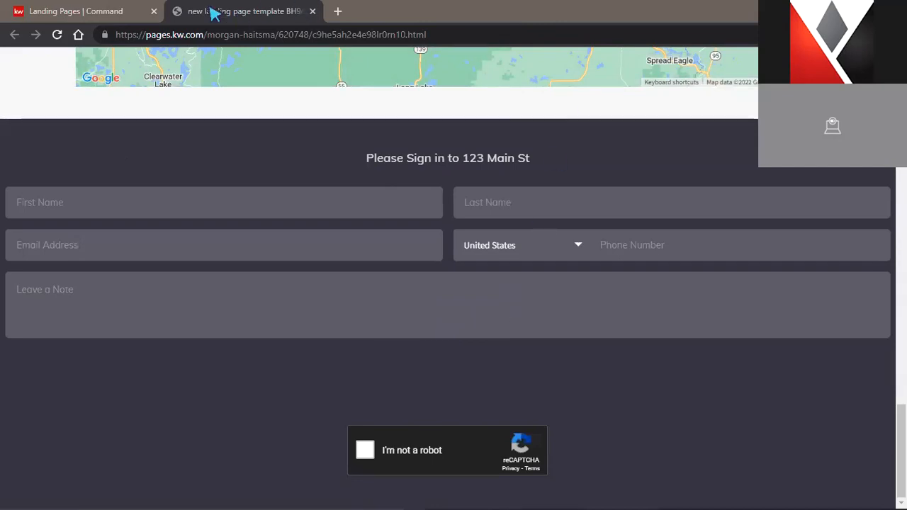
Back in Landing Pages, deactivate template BH9qdDQj and confirm with Yes
click(124, 13)
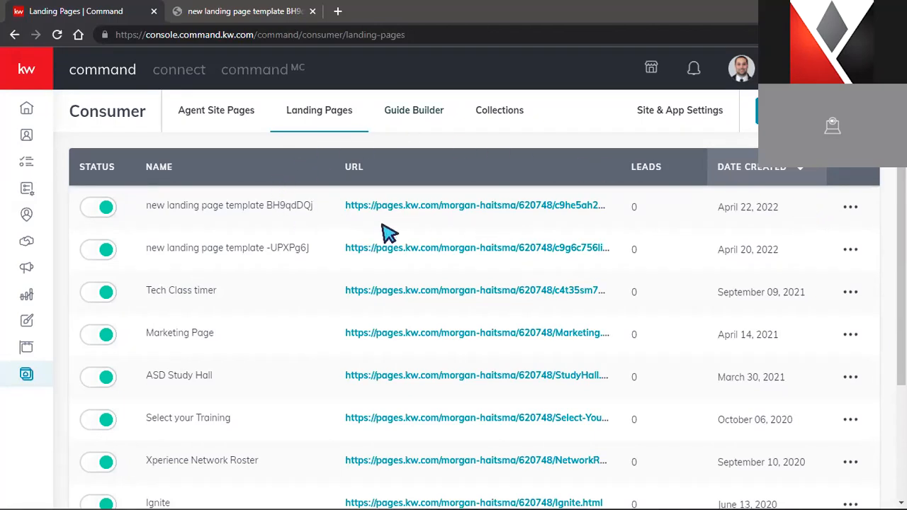
click(851, 211)
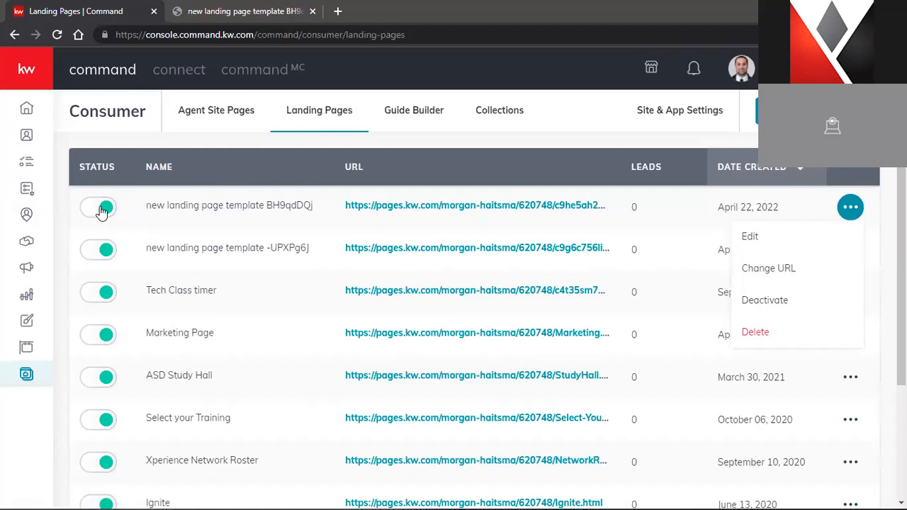
click(102, 208)
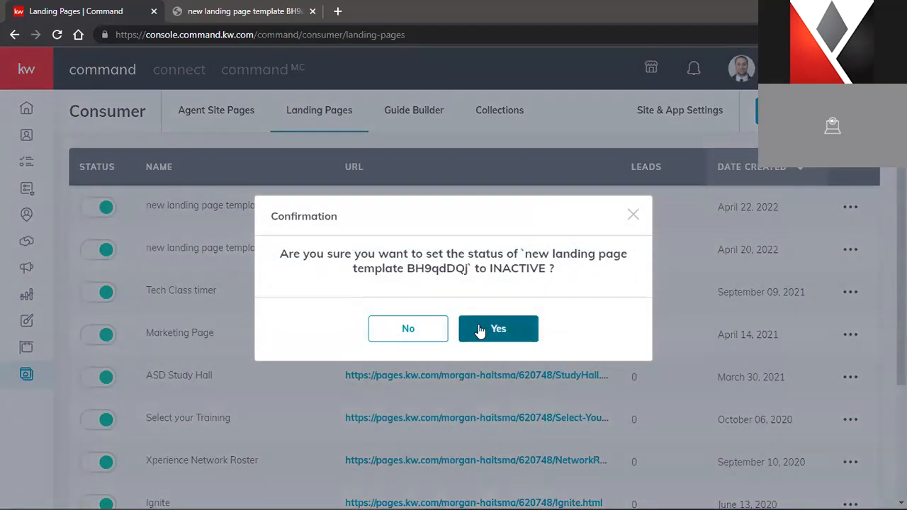
click(479, 330)
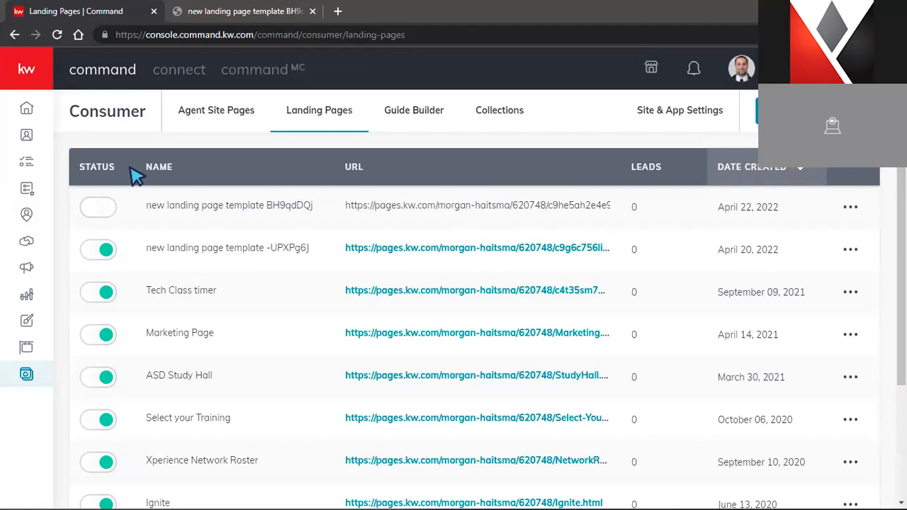
Flip the page's Status toggle back on, confirming activation and publishing
click(101, 210)
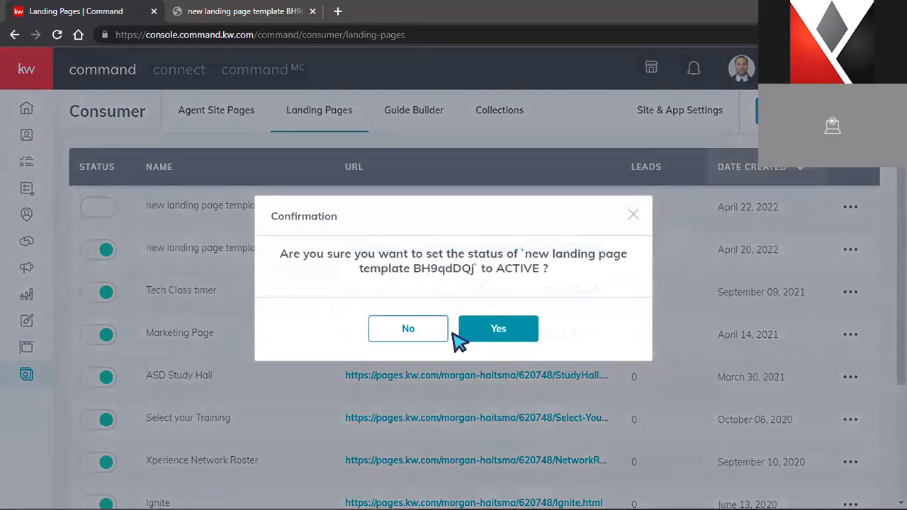
click(481, 341)
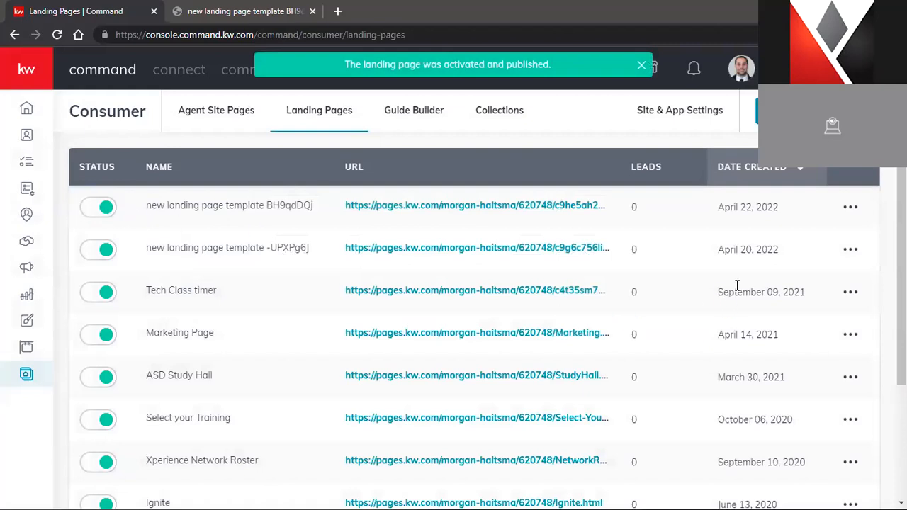
click(849, 209)
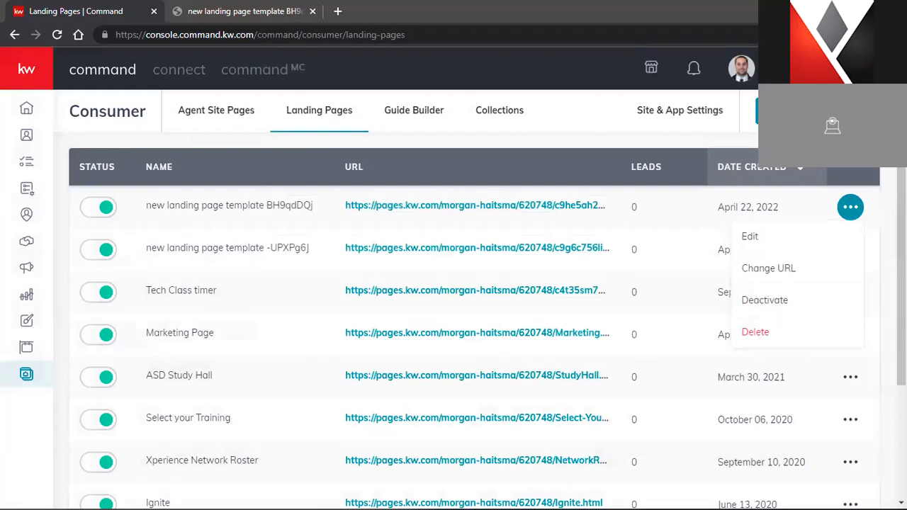
click(772, 275)
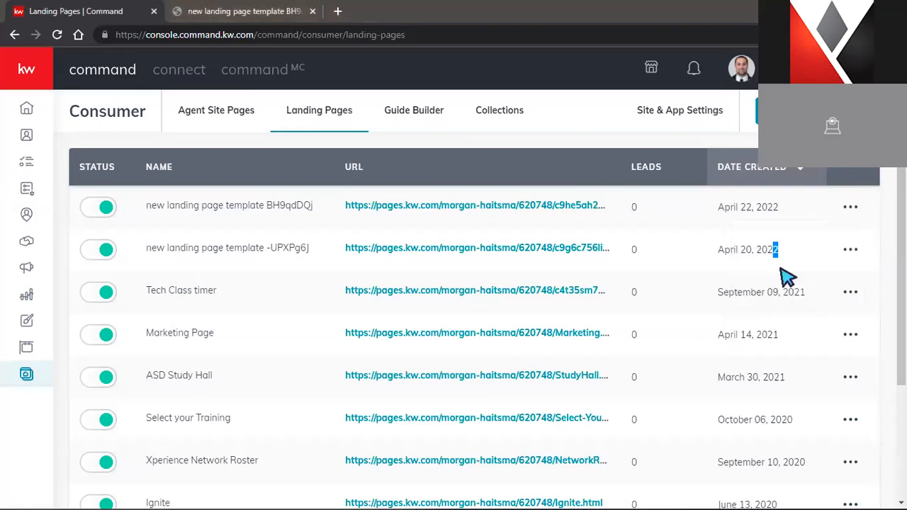
click(849, 209)
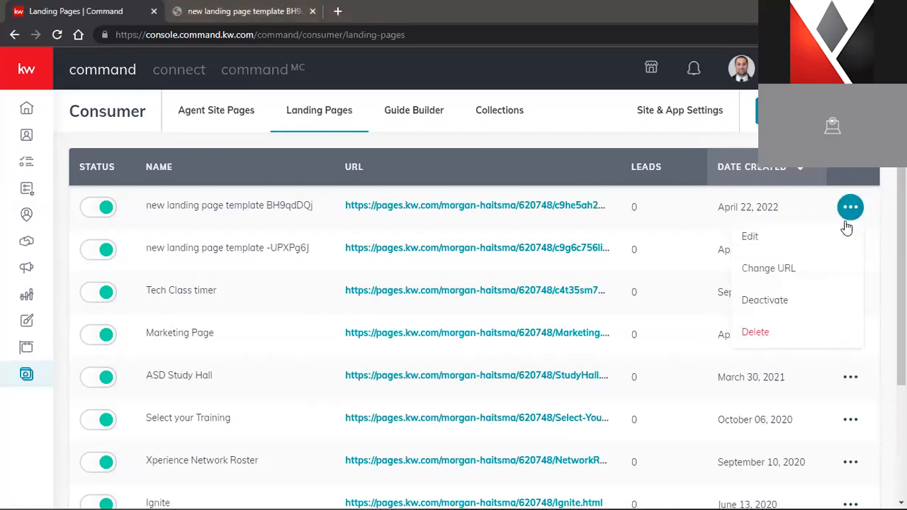
Change the page URL ending to OpenHouseSigninfor123MainSt, removing stray spaces, and create it
click(796, 276)
click(589, 252)
drag(585, 252, 477, 268)
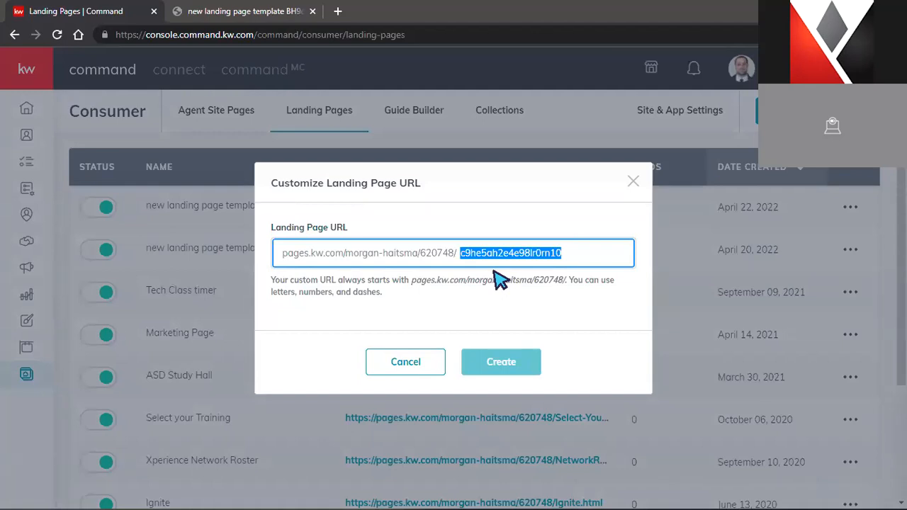
text(Open)
key(BackSpace)
text(House Signinfor1)
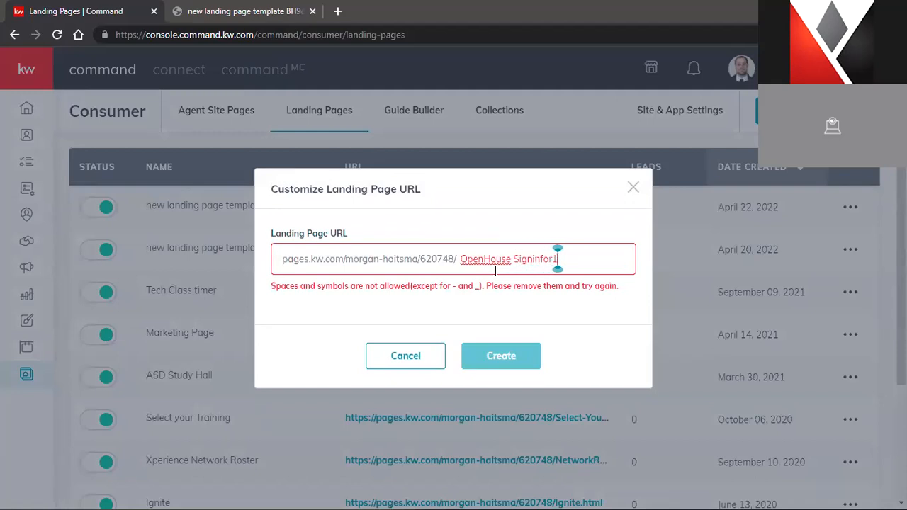
text(23MainSt)
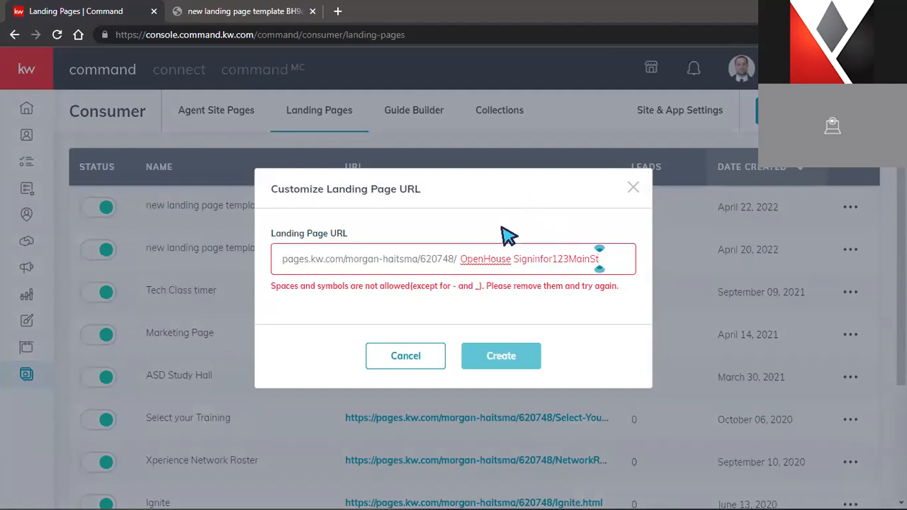
click(512, 259)
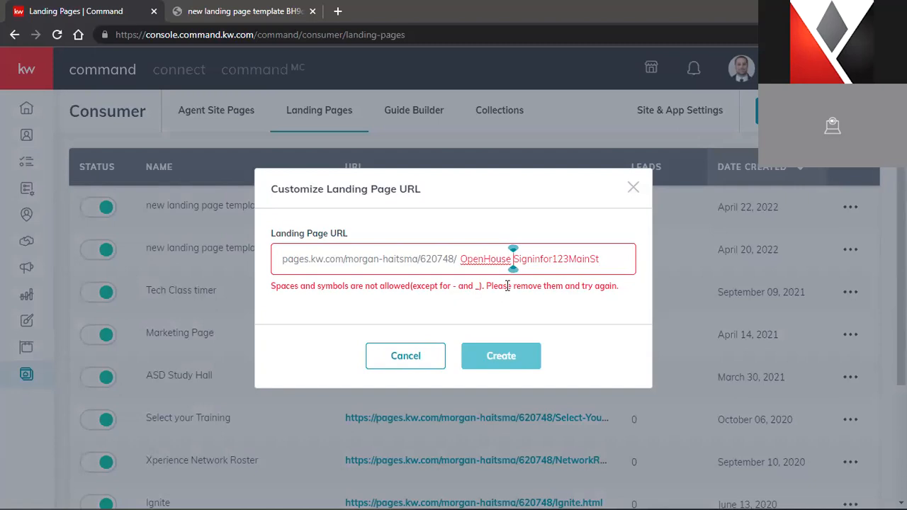
key(BackSpace)
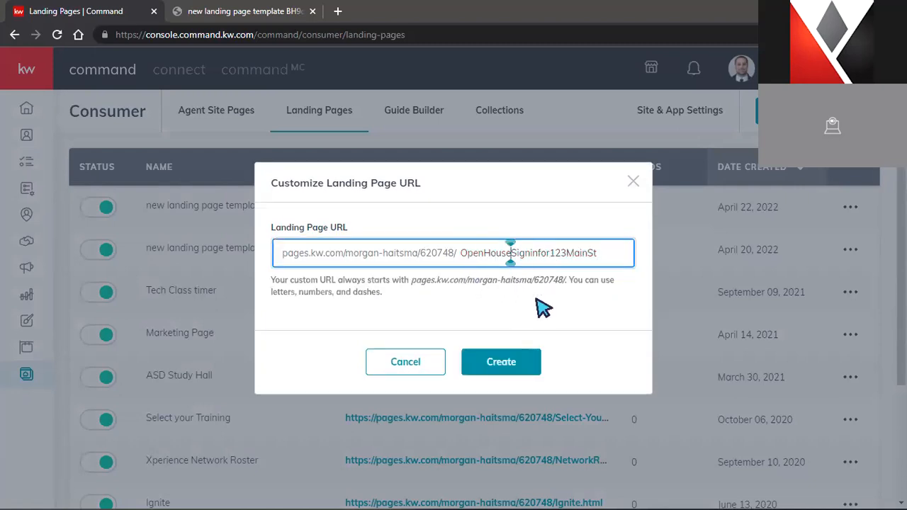
click(510, 360)
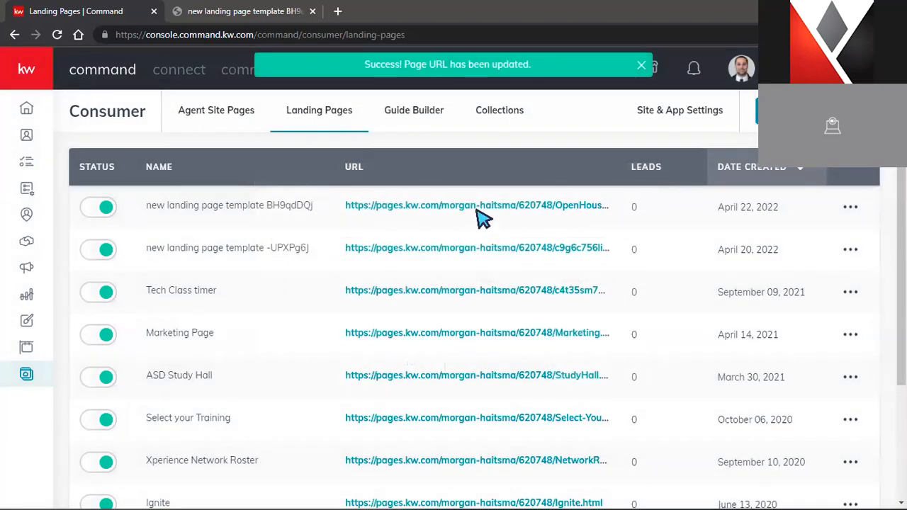
Verify the landing page loads at /OpenHouseSigninfor123MainSt.html, then go back to the Landing Pages list
click(486, 207)
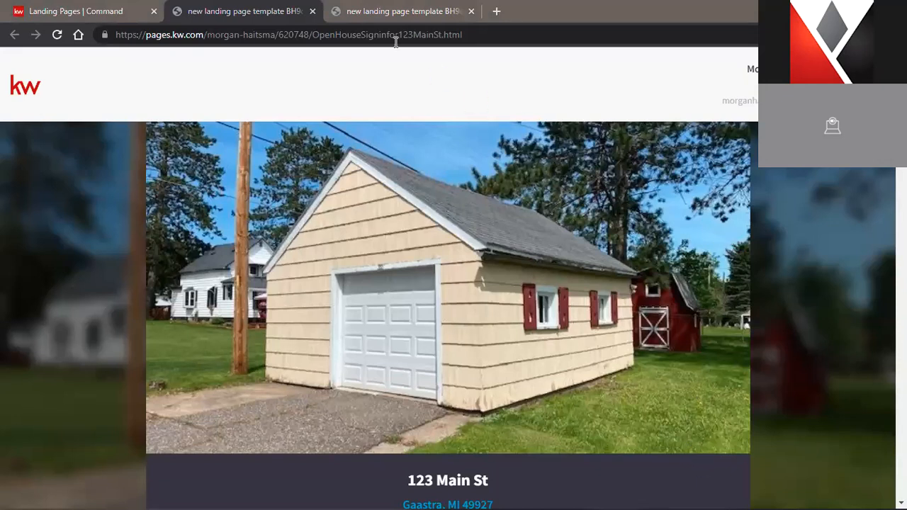
drag(314, 35, 469, 35)
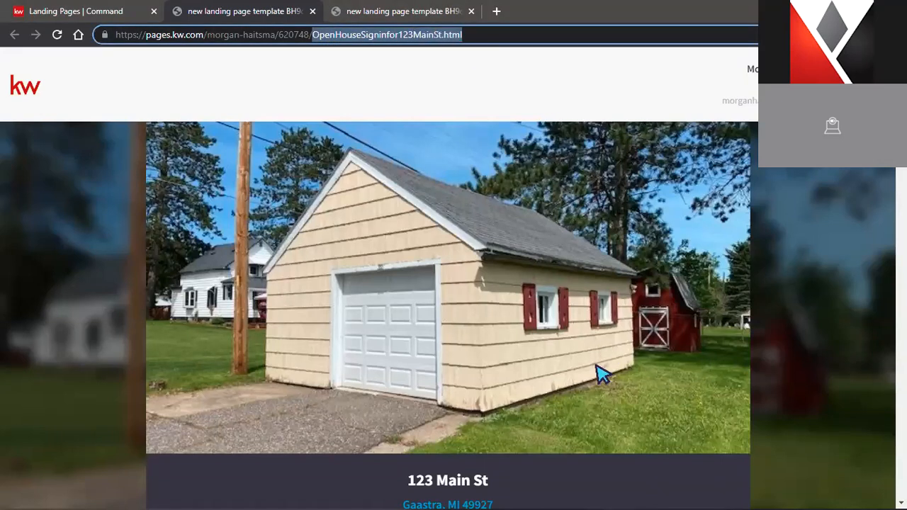
click(106, 11)
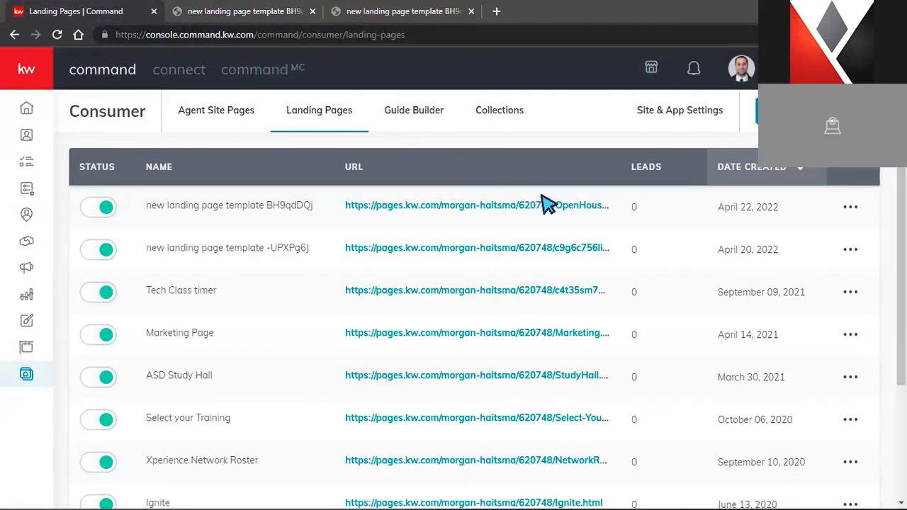
click(850, 209)
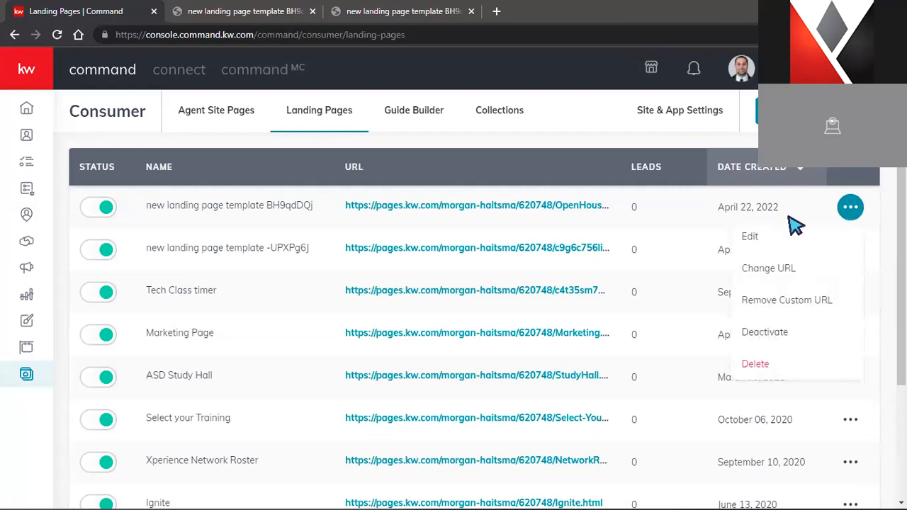
click(750, 238)
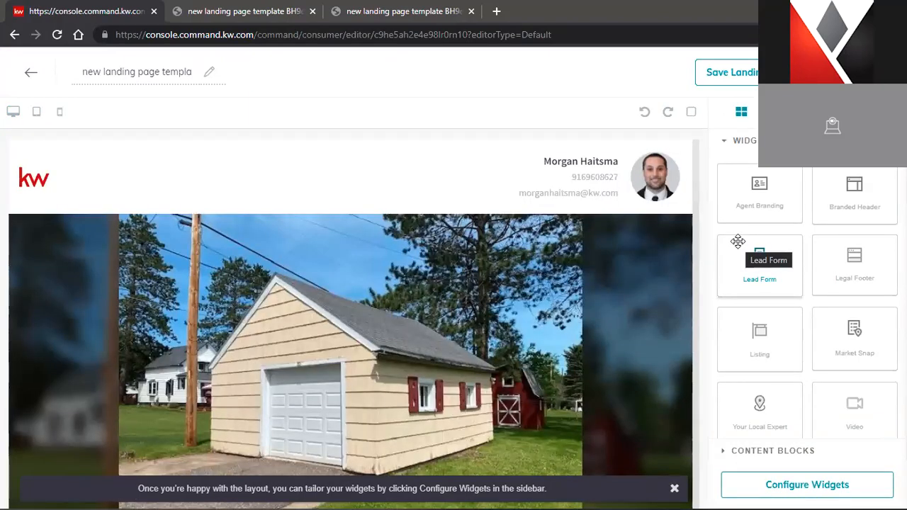
scroll(633, 257, down, 5)
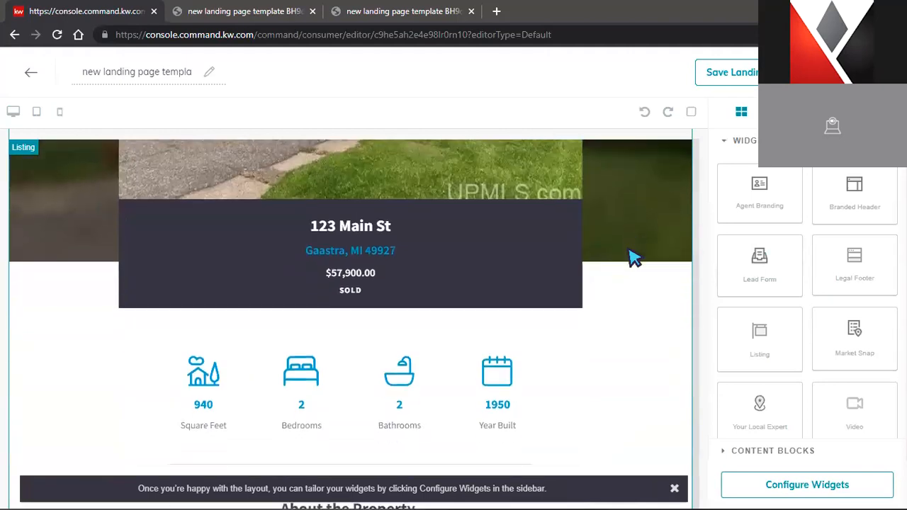
scroll(636, 259, down, 8)
scroll(753, 309, down, 2)
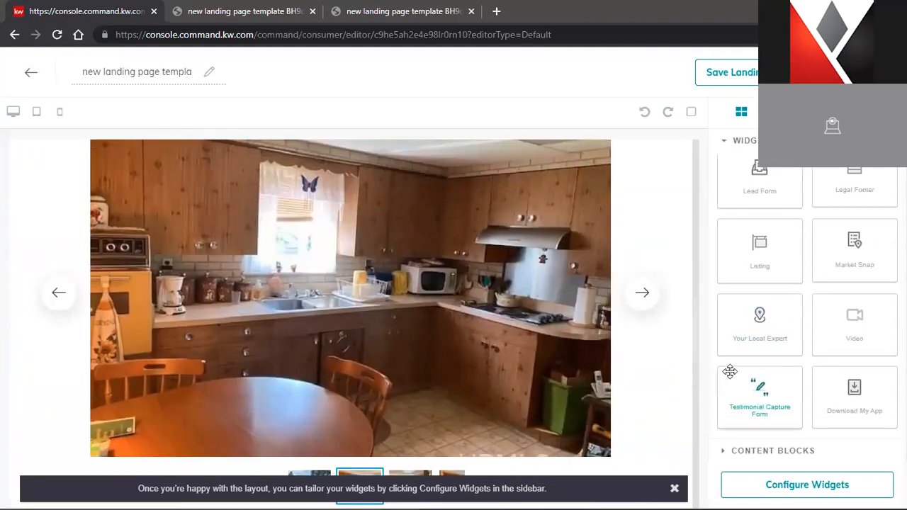
scroll(828, 327, up, 1)
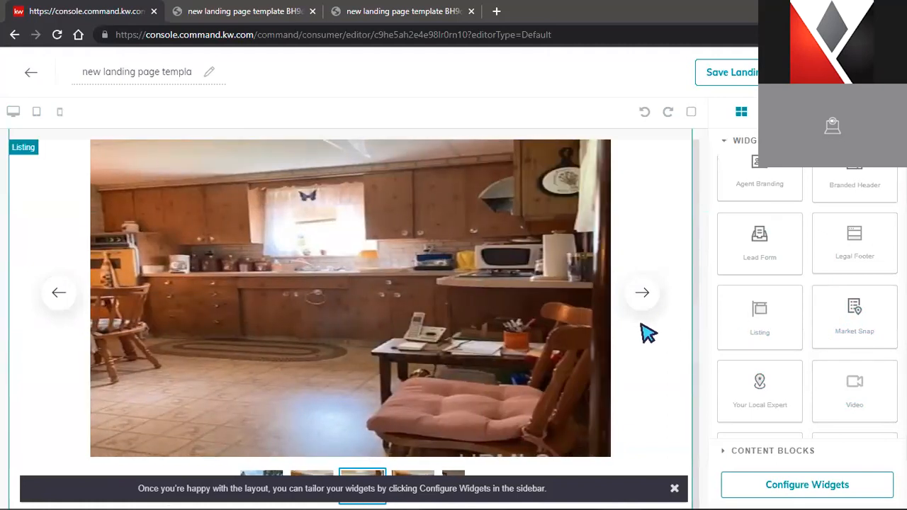
scroll(480, 263, down, 8)
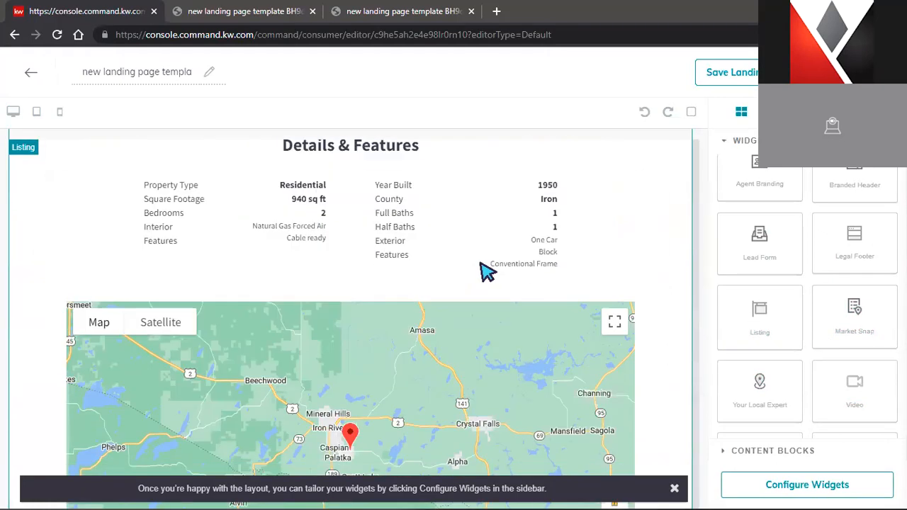
scroll(482, 261, down, 1)
scroll(496, 269, up, 1)
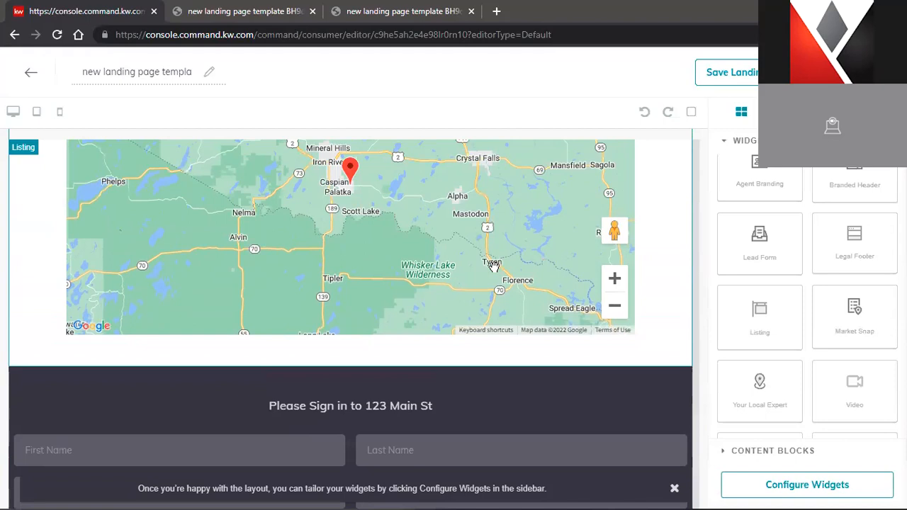
scroll(492, 269, up, 1)
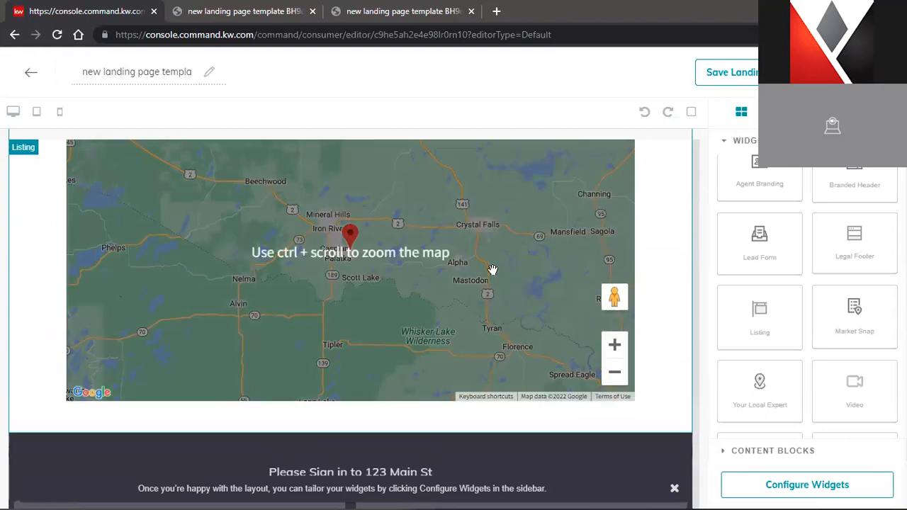
scroll(492, 269, down, 2)
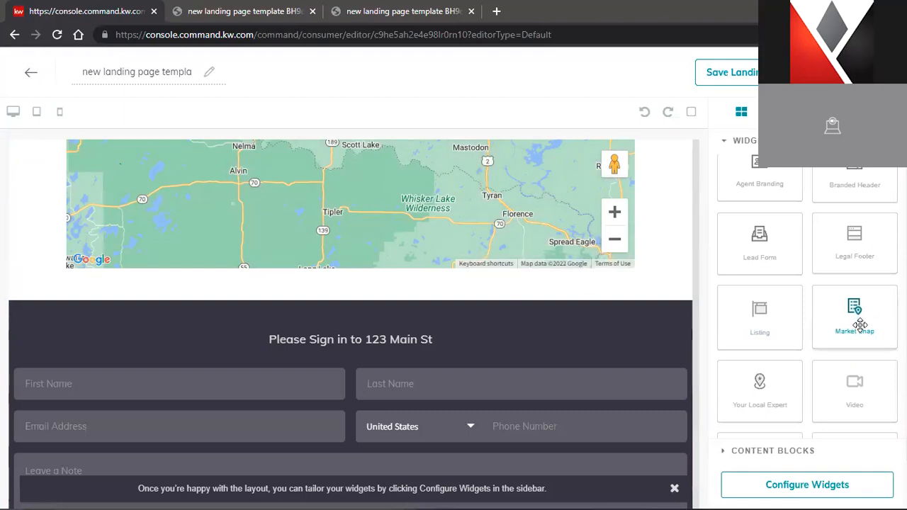
Drop a Market Snap widget above the Lead Form, adding Barton Hills Neighborhood Trends statistics
drag(880, 325, 579, 292)
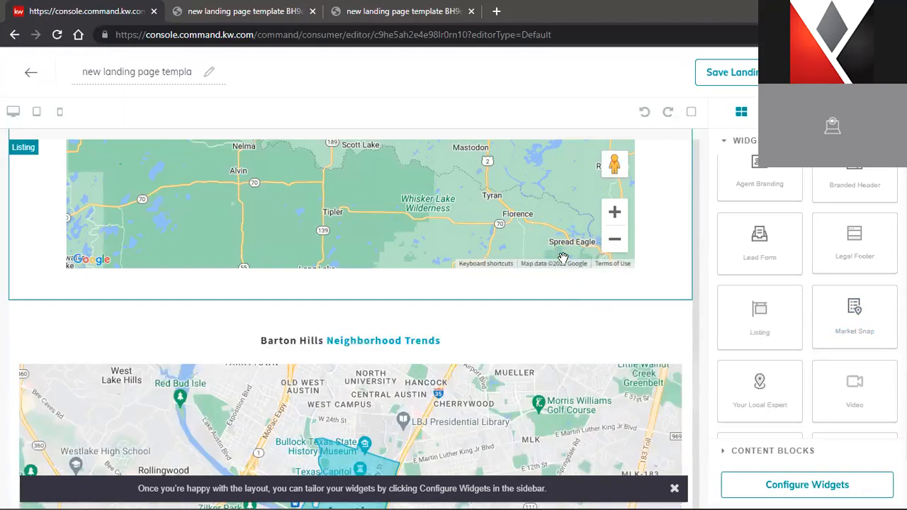
scroll(533, 336, down, 4)
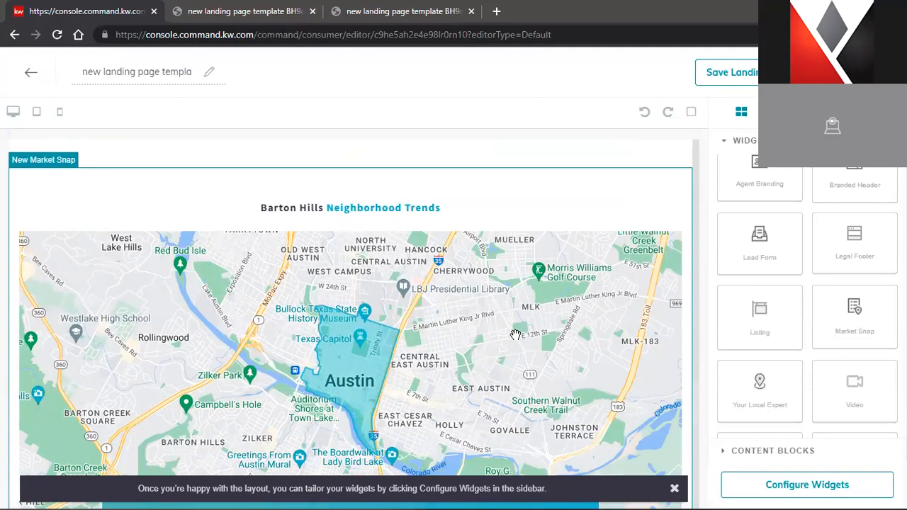
scroll(521, 337, down, 1)
scroll(556, 316, up, 1)
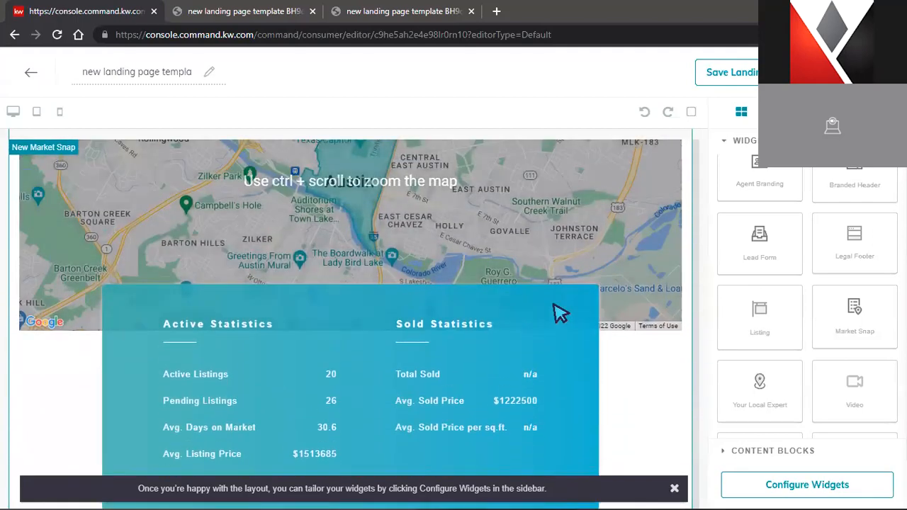
scroll(539, 328, up, 3)
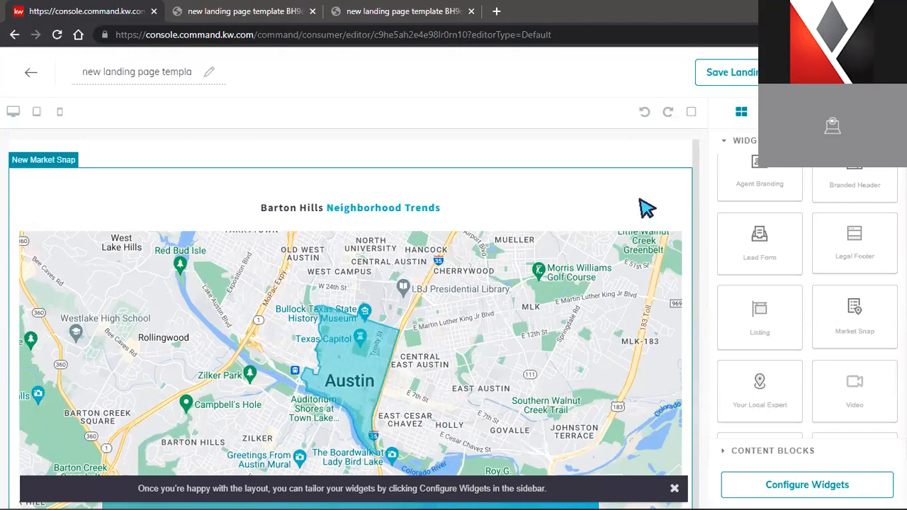
scroll(641, 261, up, 5)
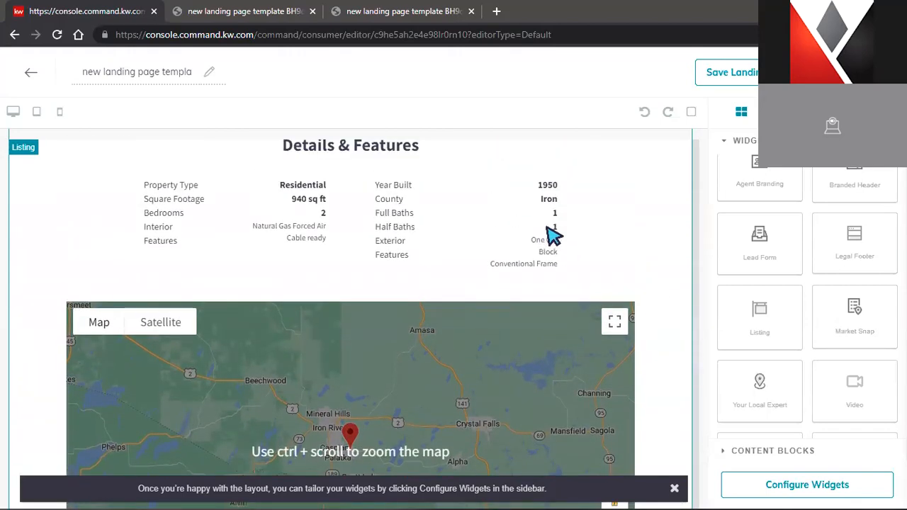
scroll(635, 264, down, 10)
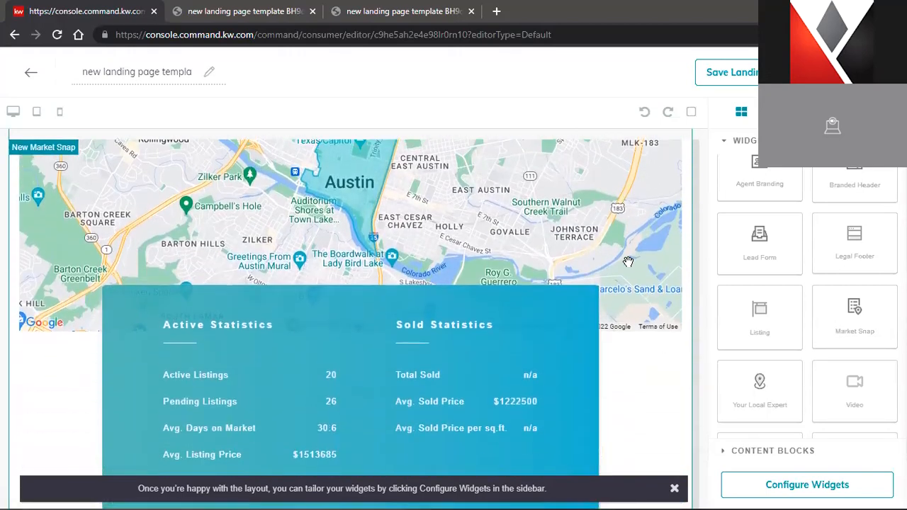
In the New Market Snap settings, replace the postal code 78701 with a new value
click(818, 489)
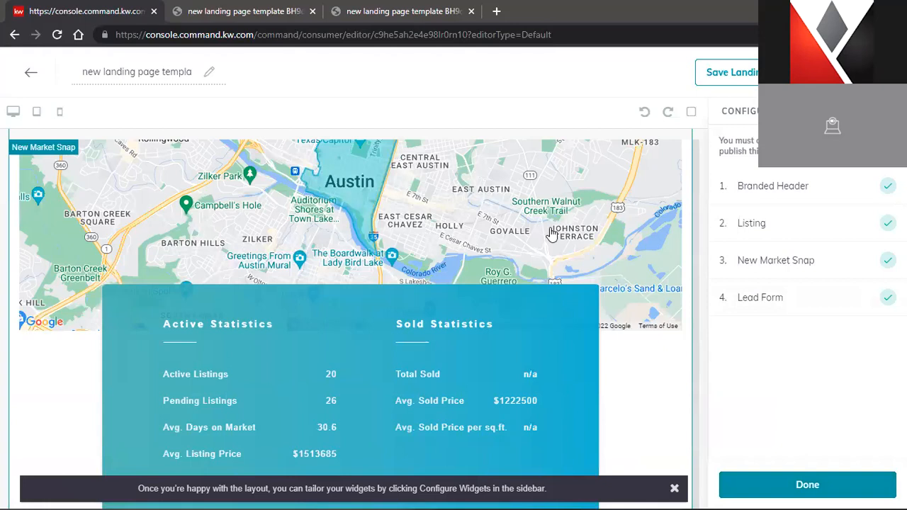
click(784, 267)
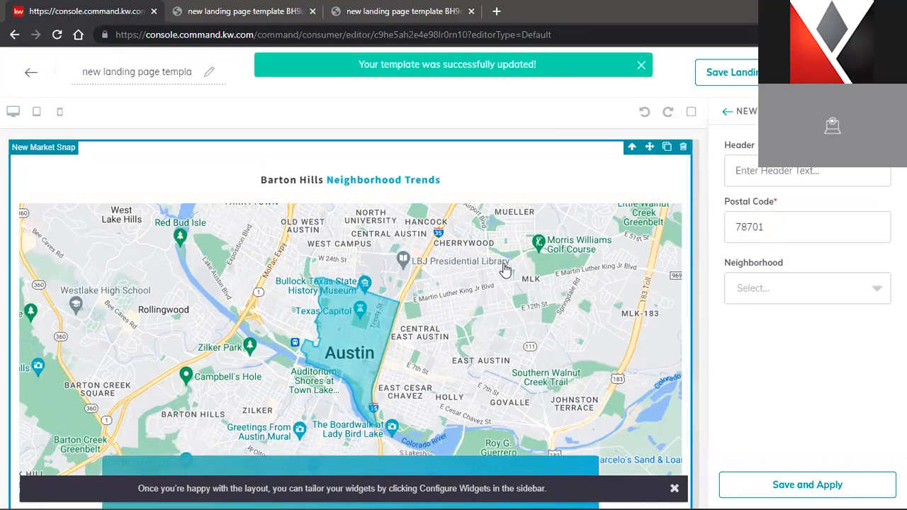
scroll(504, 269, up, 8)
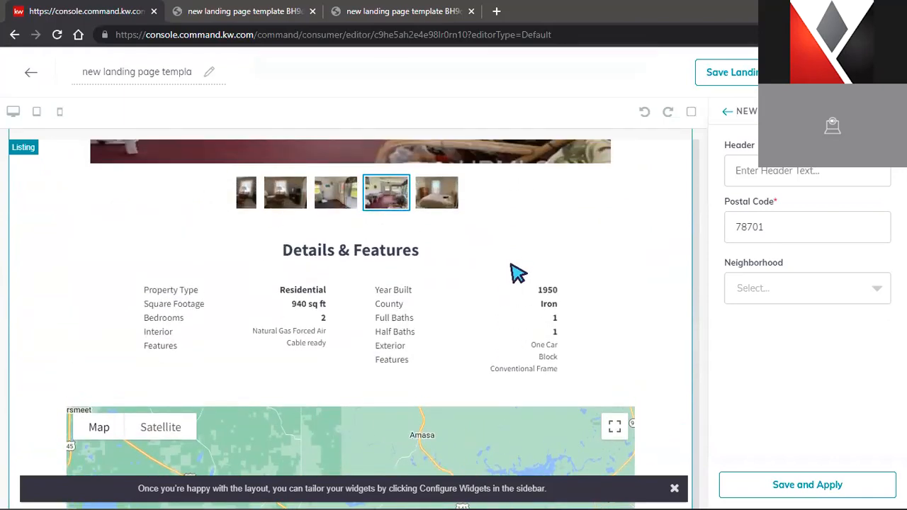
scroll(517, 272, up, 10)
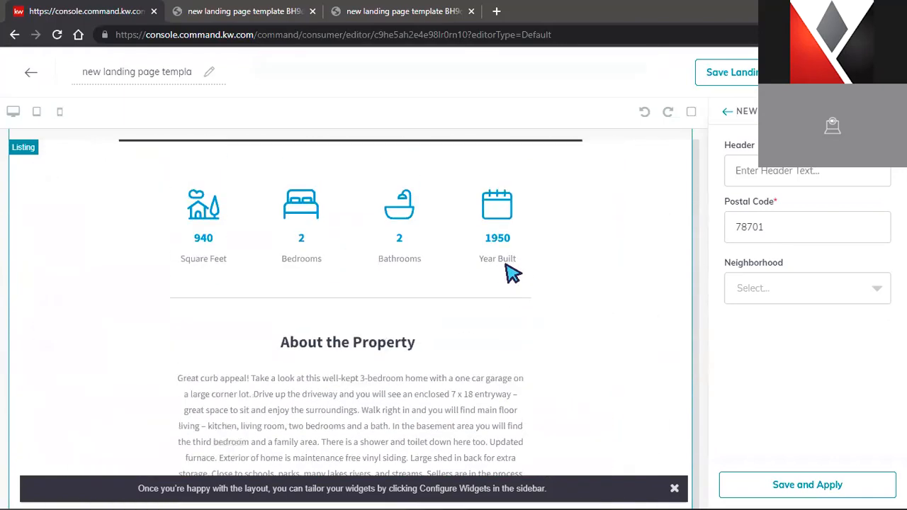
scroll(513, 275, up, 5)
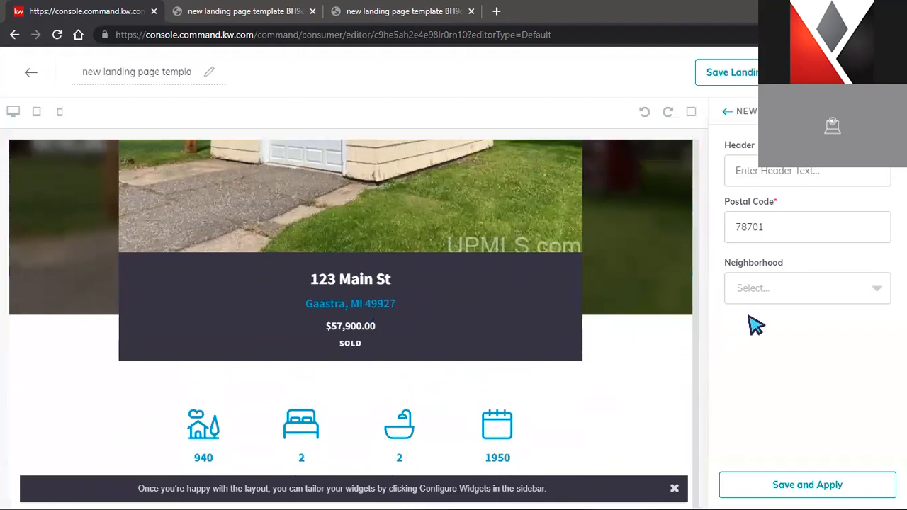
click(794, 242)
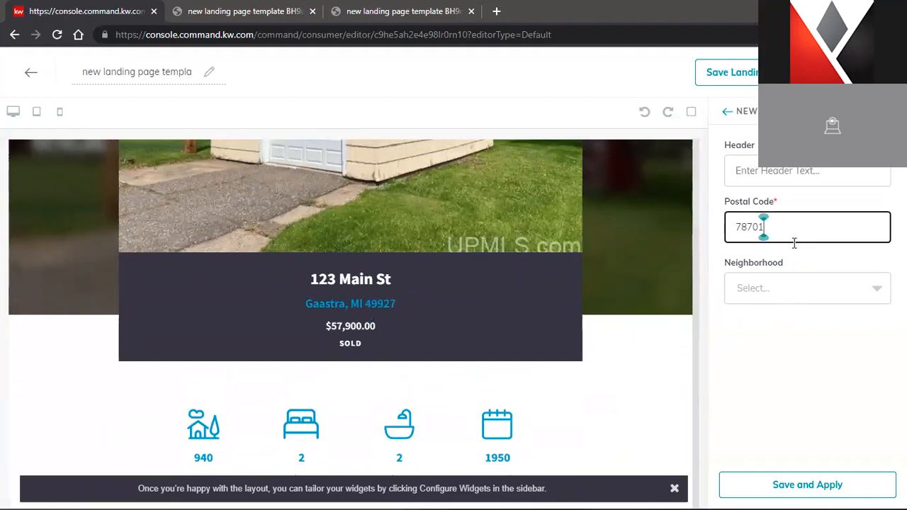
double_click(794, 243)
text(499257)
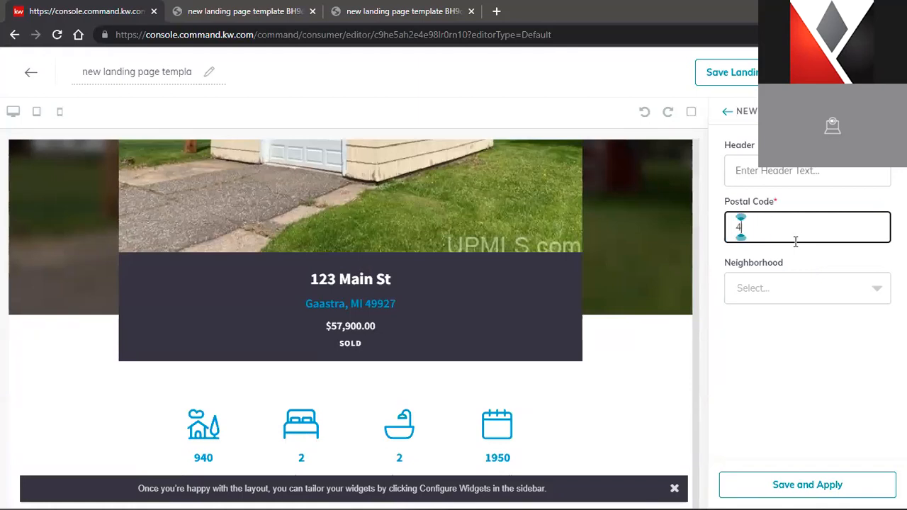
key(BackSpace)
key(BackSpace)
text(7)
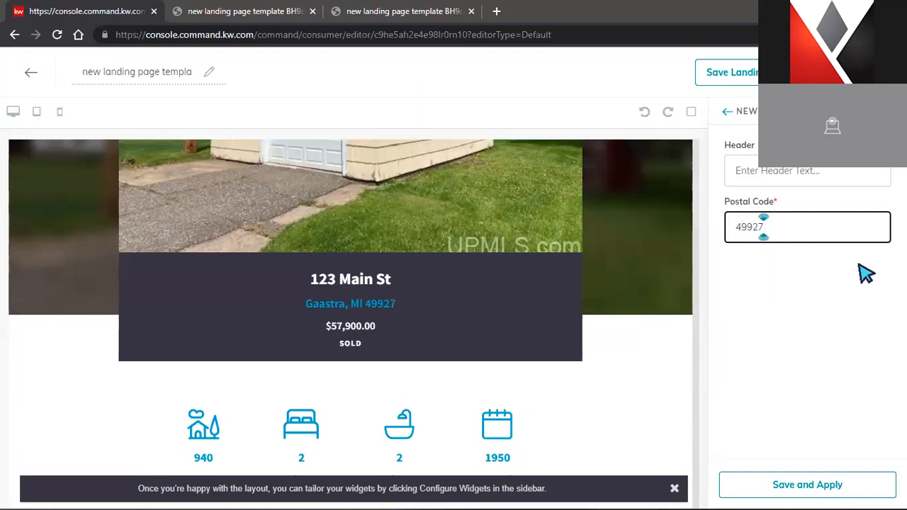
click(811, 177)
click(803, 220)
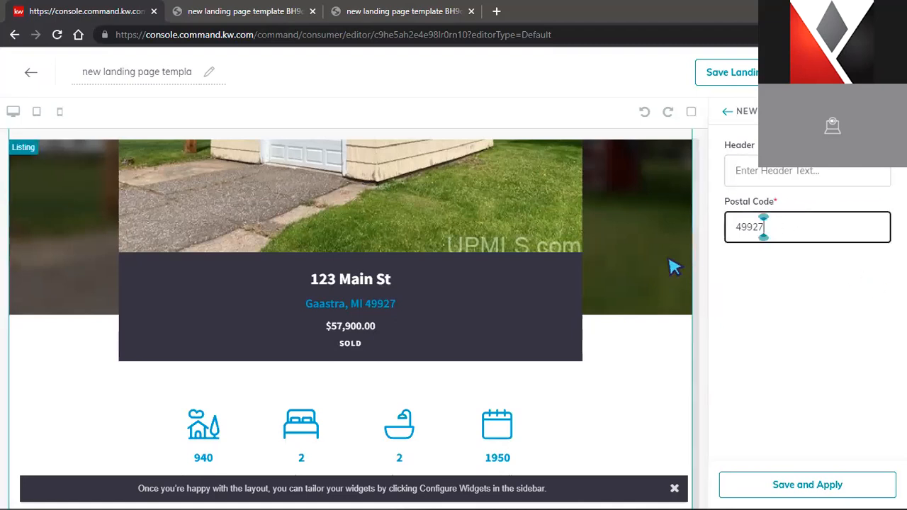
Zoom the listing map in on the property marker and open the Search for Listing panel
click(369, 309)
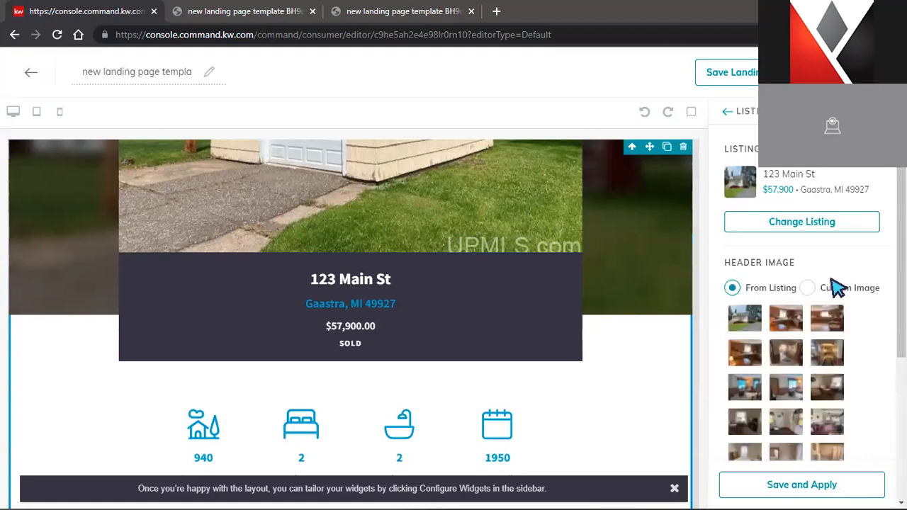
click(728, 112)
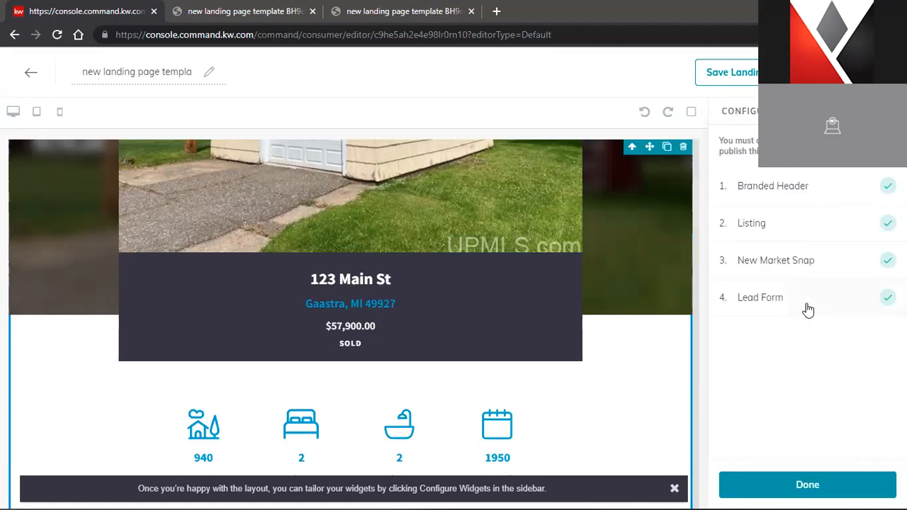
click(801, 262)
scroll(397, 347, down, 10)
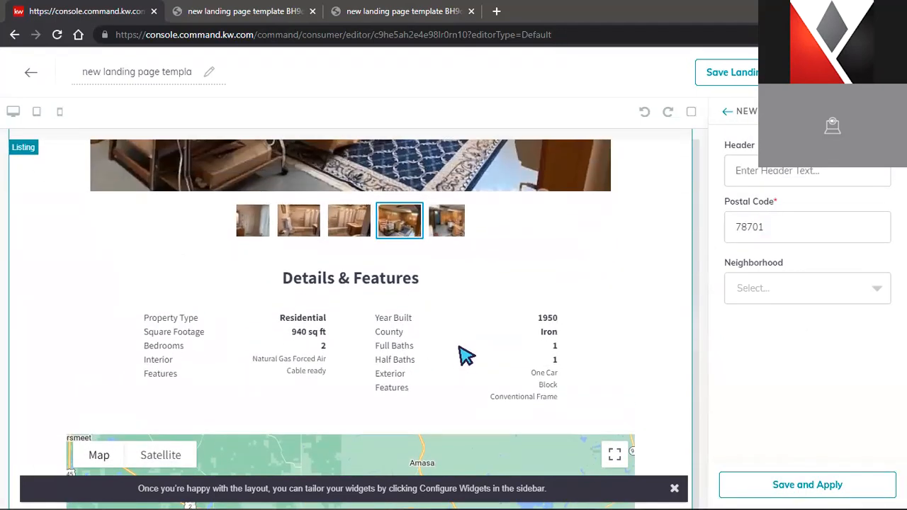
scroll(462, 345, down, 2)
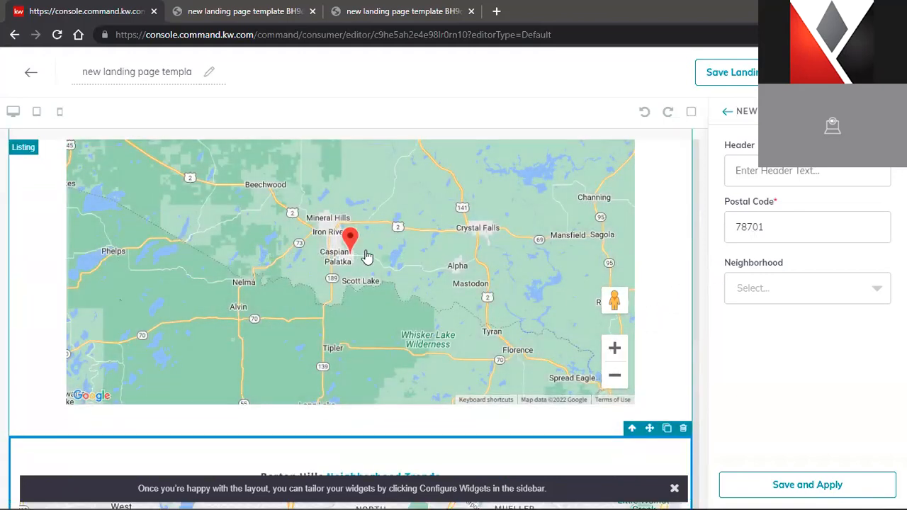
click(617, 352)
click(618, 353)
click(619, 354)
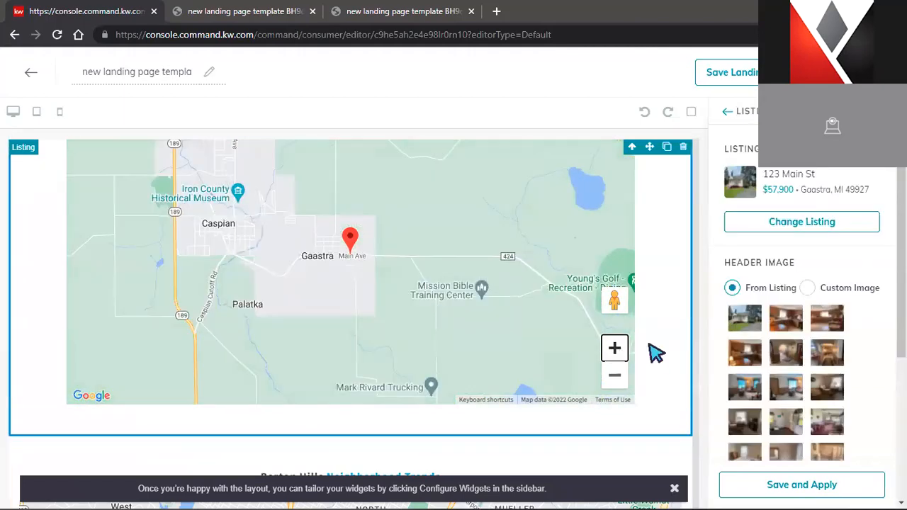
click(760, 226)
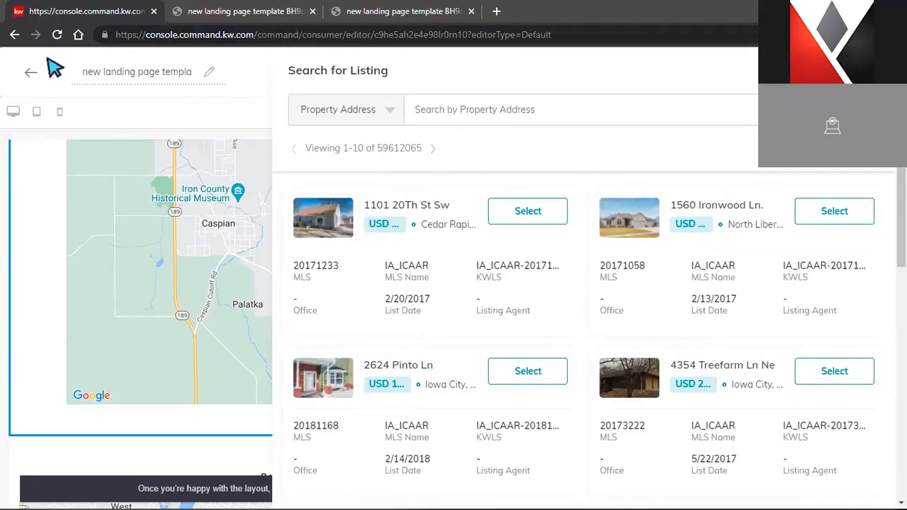
Bring up the published page's 'Please Sign in to 123 Main St' form with the first name field active
click(15, 34)
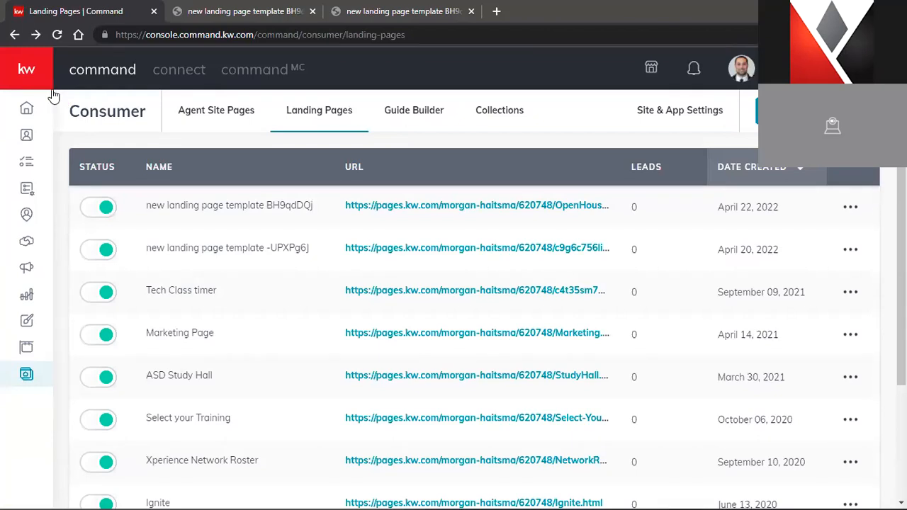
click(273, 11)
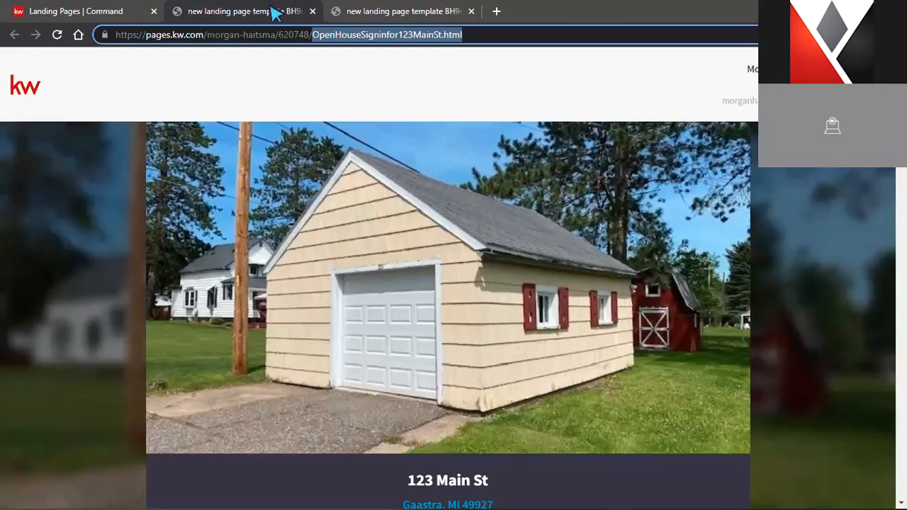
scroll(532, 200, down, 5)
scroll(533, 201, down, 15)
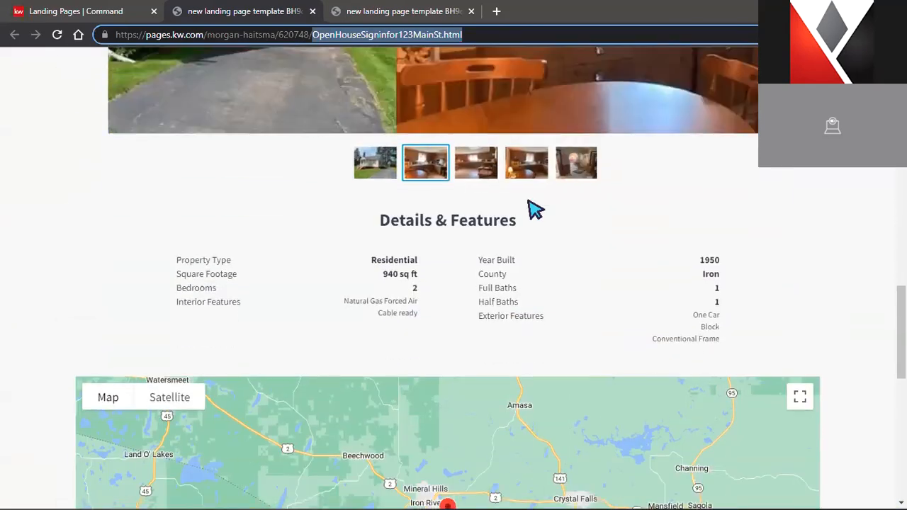
scroll(531, 206, down, 2)
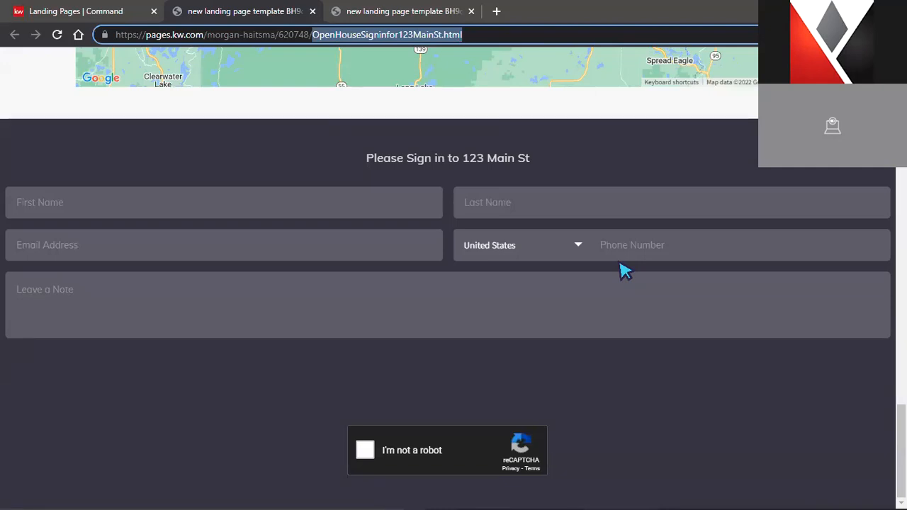
click(97, 11)
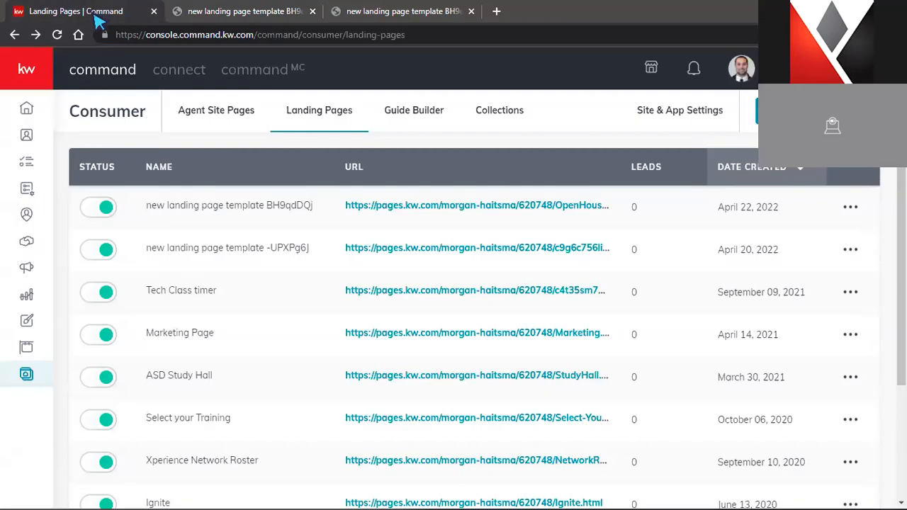
mouse_move(26, 113)
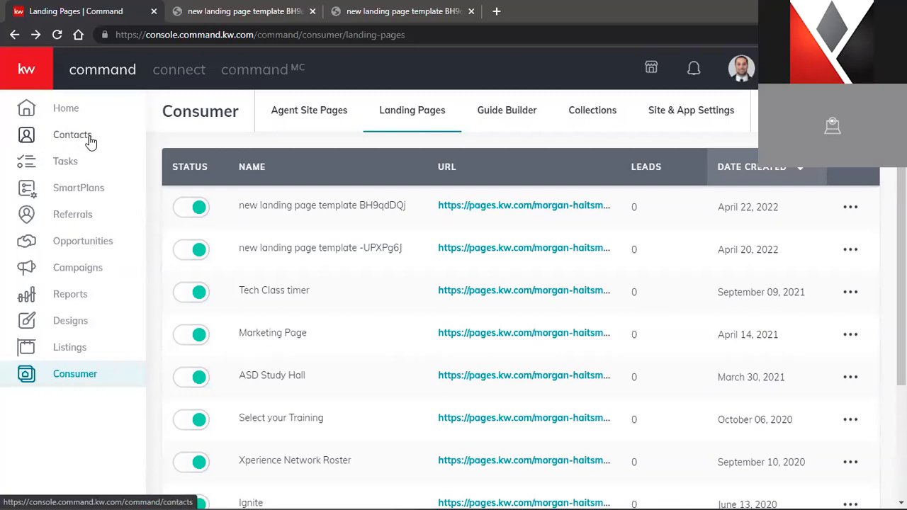
click(281, 17)
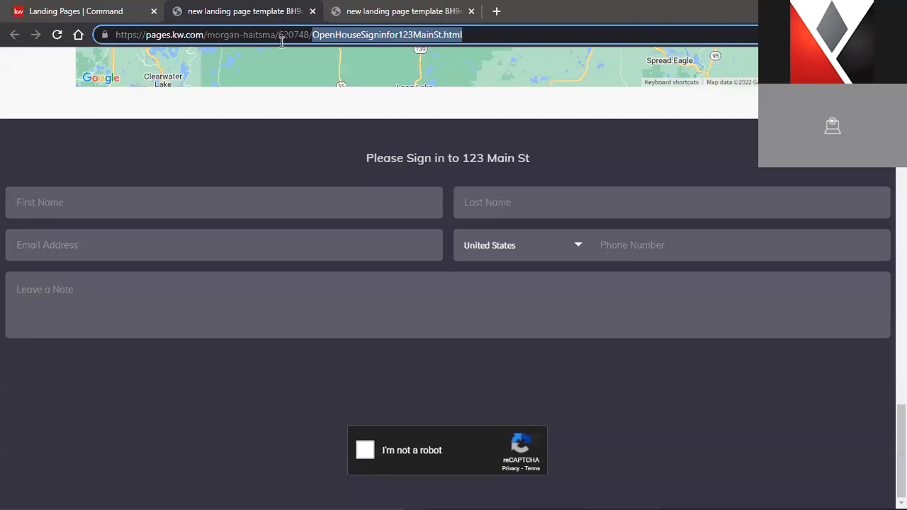
click(220, 199)
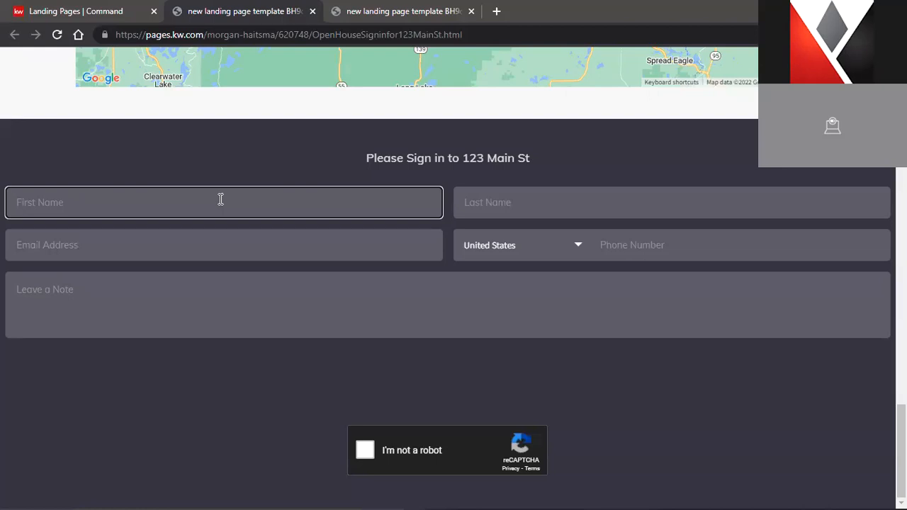
Fill in the test visitor's last name, email address and phone number on the sign-in form
key(Tab)
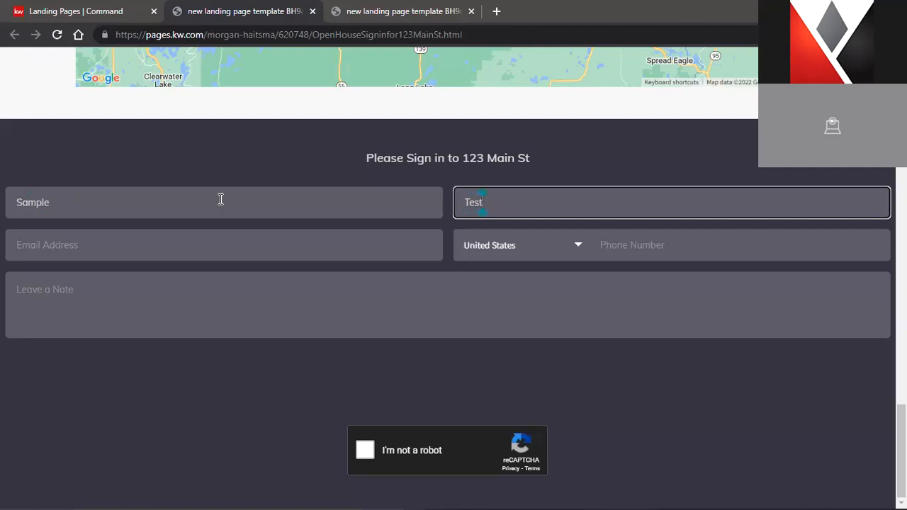
click(210, 256)
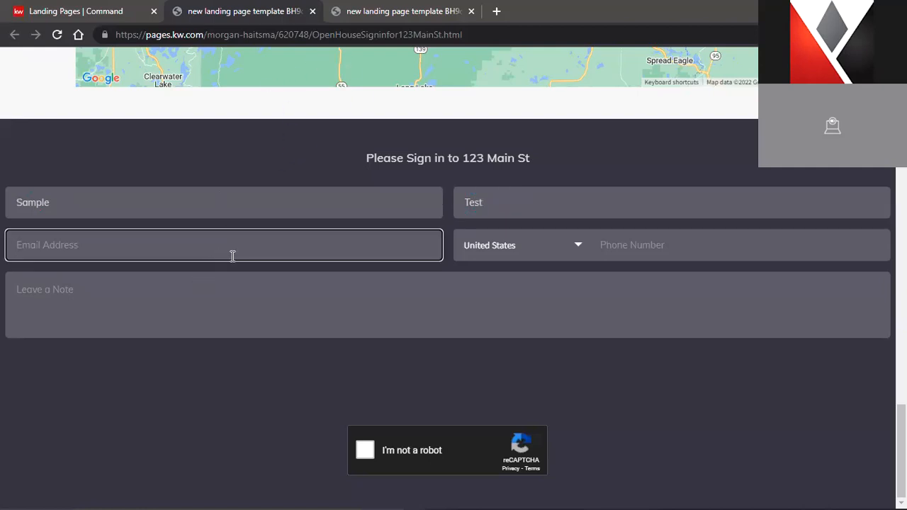
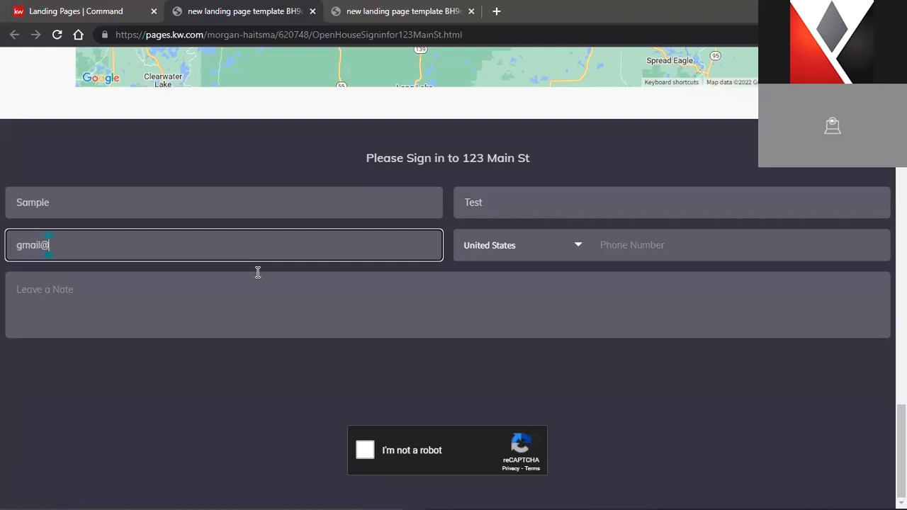
click(718, 248)
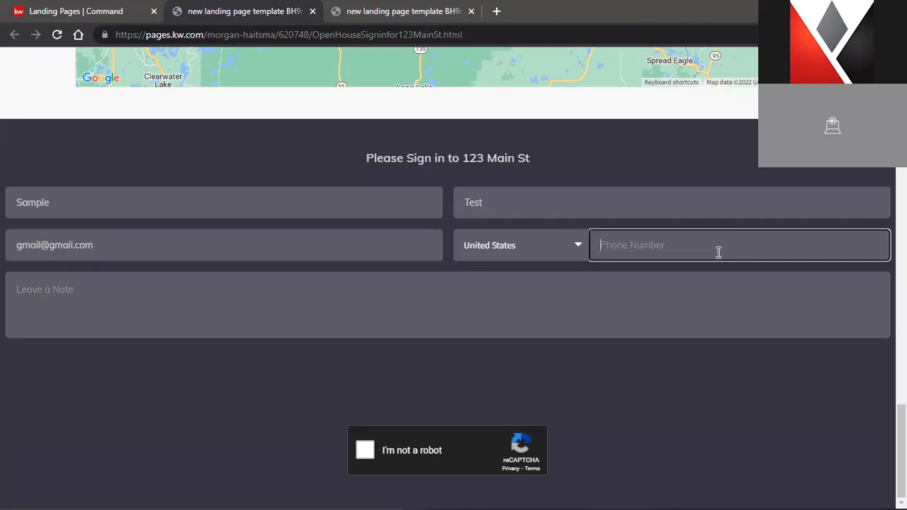
text(8)
text(7-8309)
Add the note 'Place looks great!', tick the reCAPTCHA box, and send the sign-in
click(501, 285)
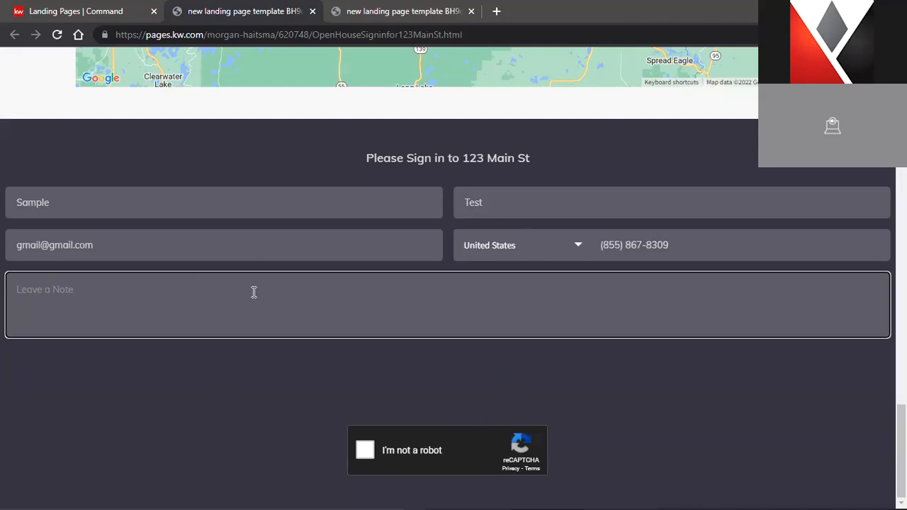
scroll(388, 302, up, 6)
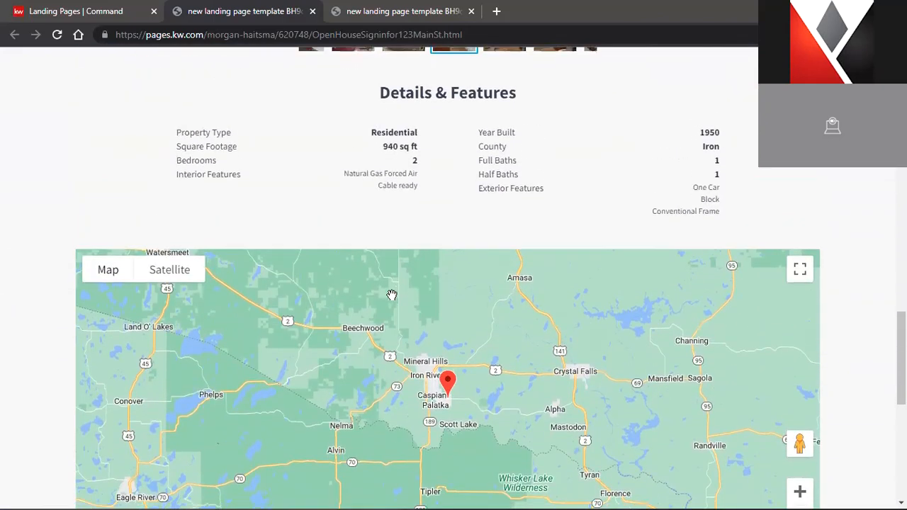
scroll(319, 294, down, 6)
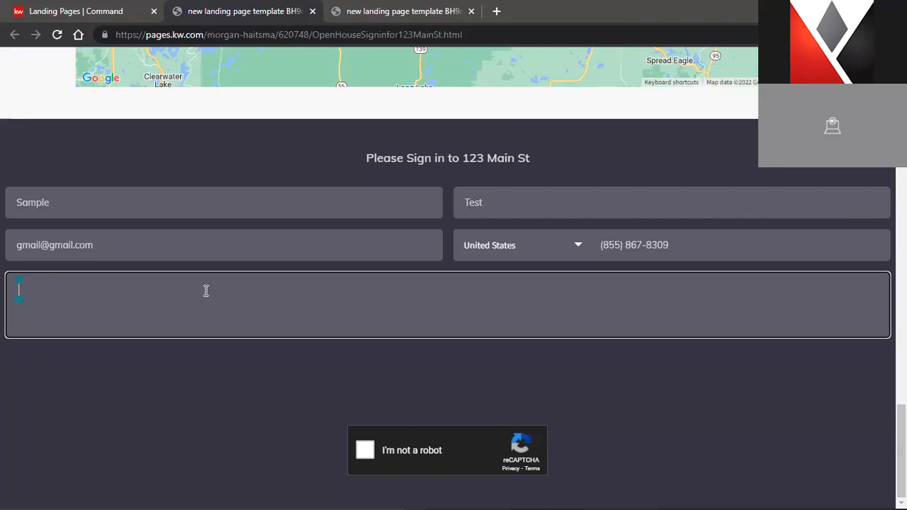
key(BackSpace)
text(Place looks great!)
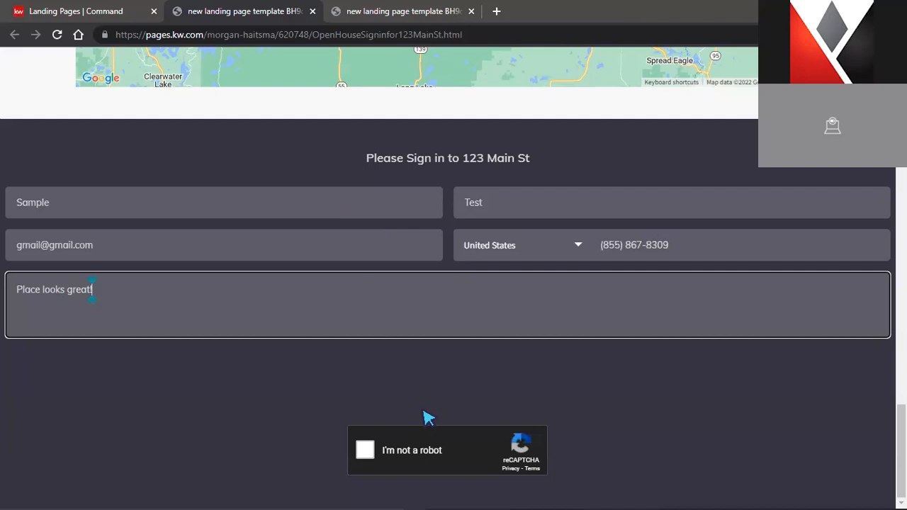
click(365, 451)
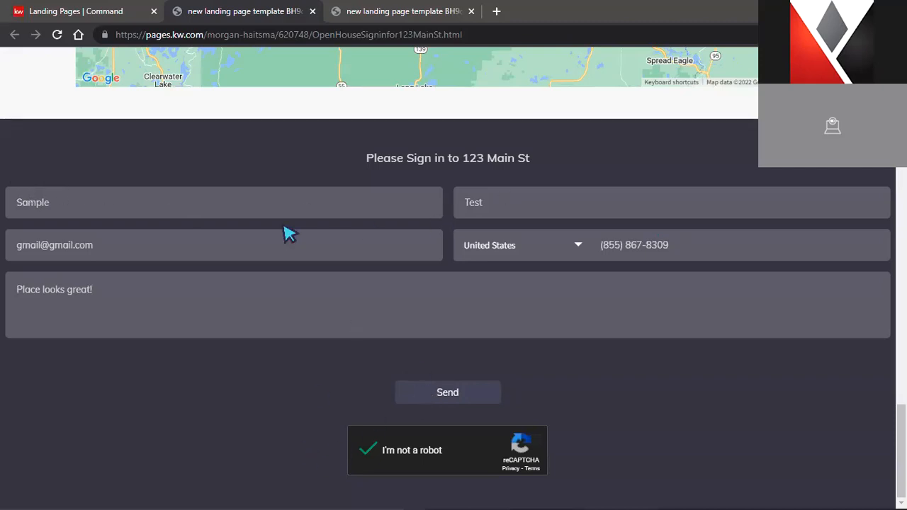
click(439, 397)
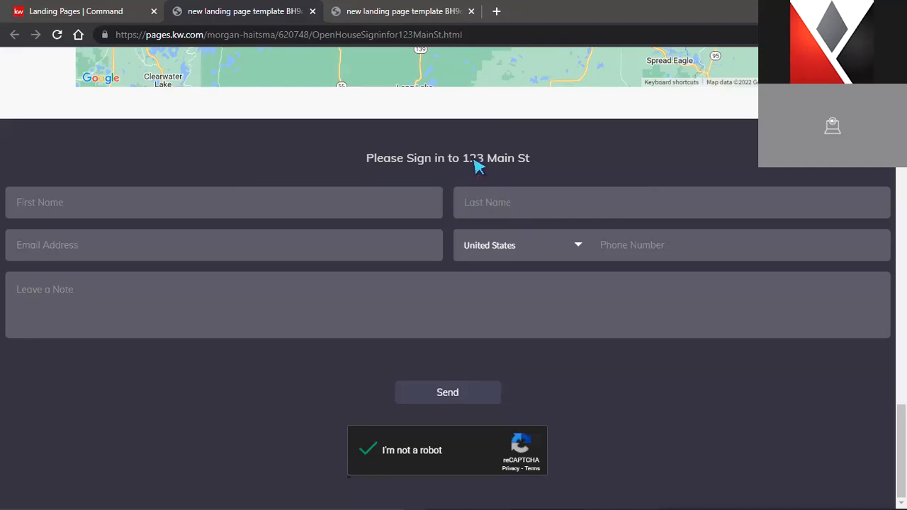
click(71, 11)
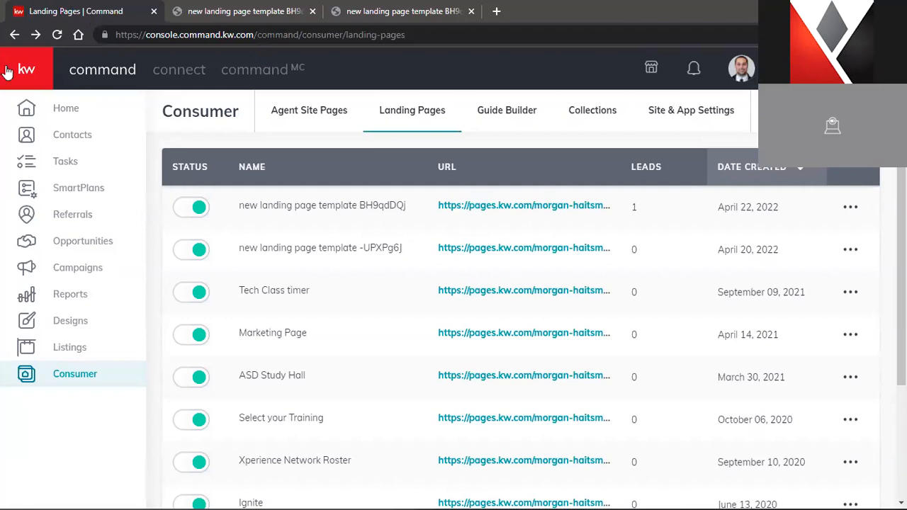
Check the new test lead under Recent Leads on Home, then open Contacts listing 3 contacts
click(68, 111)
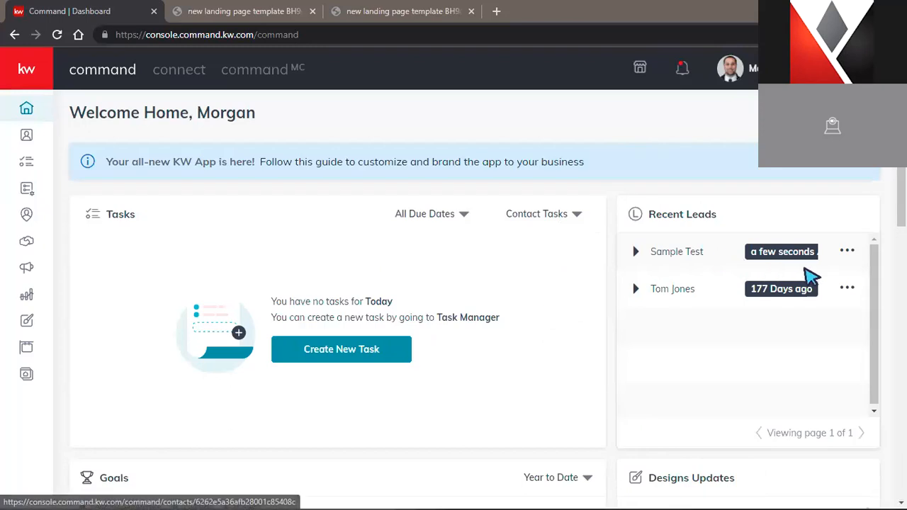
mouse_move(764, 249)
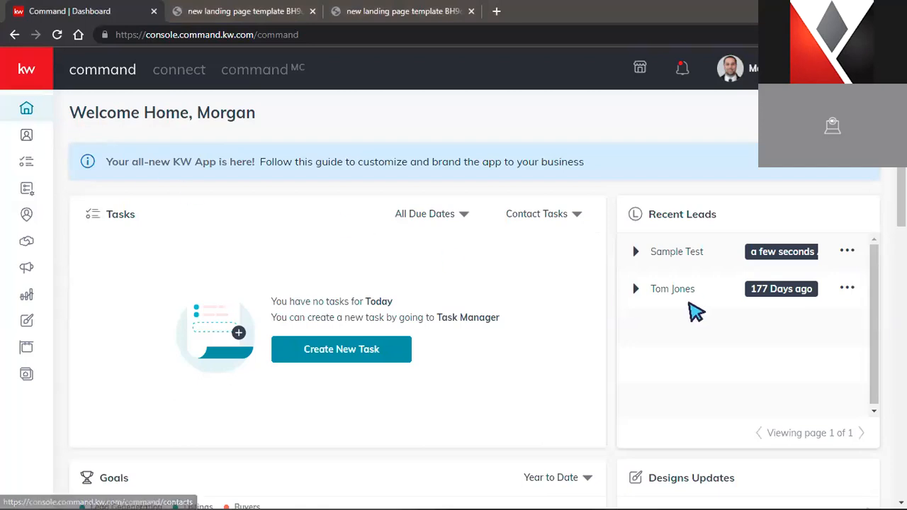
click(692, 251)
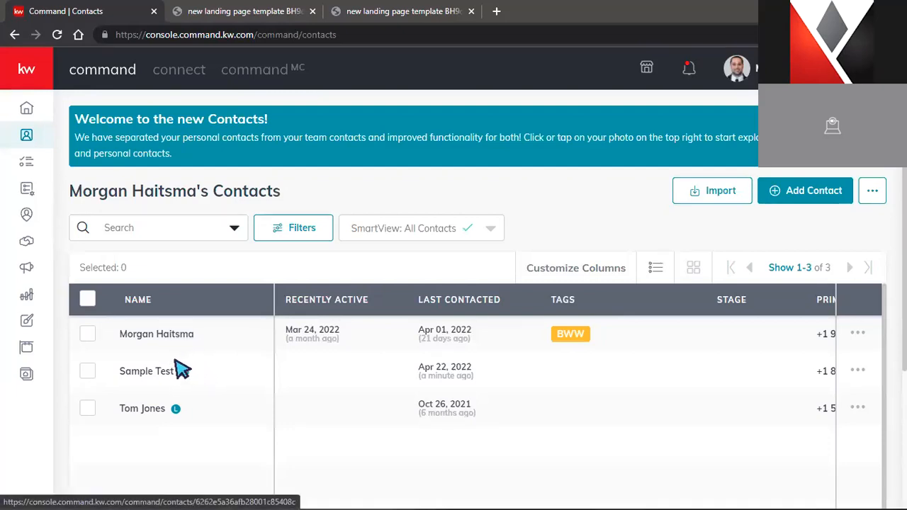
Open the test lead's contact record showing source KW Landing Page and the 'Place looks great!' note
click(132, 377)
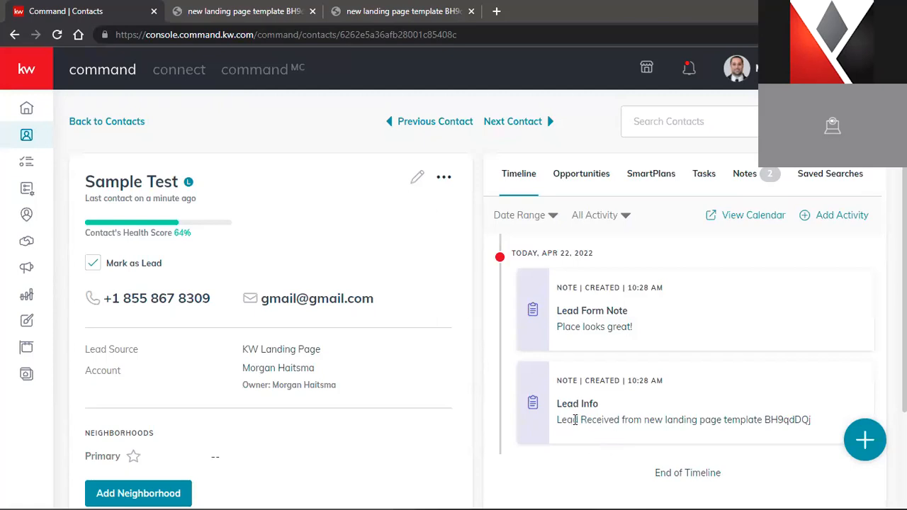
click(241, 17)
scroll(324, 89, up, 10)
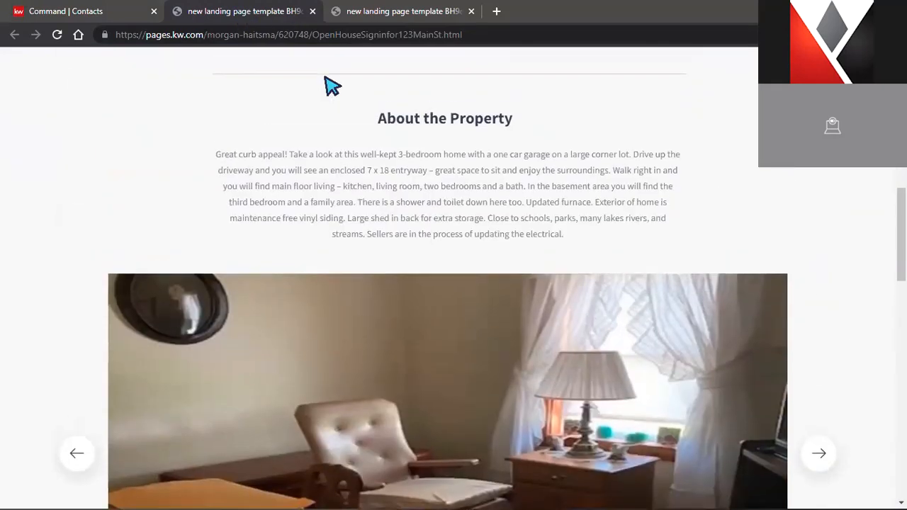
scroll(326, 85, up, 10)
drag(275, 35, 475, 63)
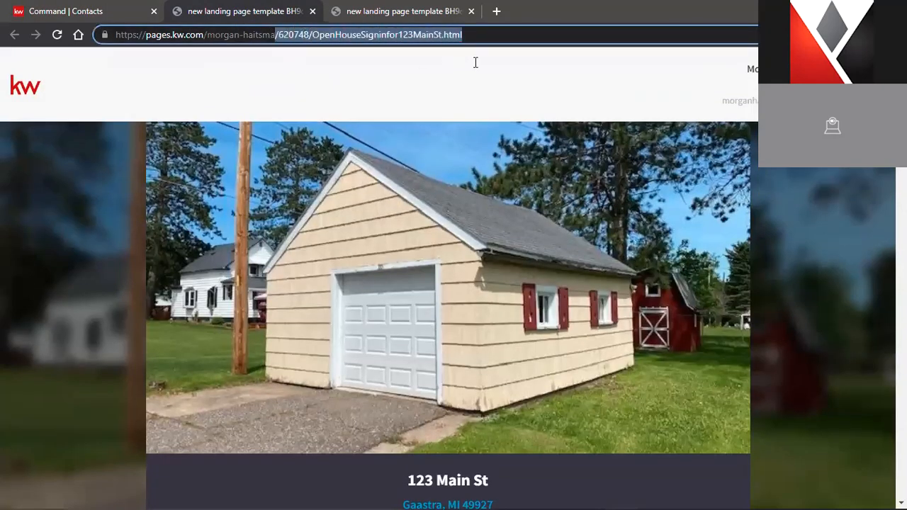
click(395, 11)
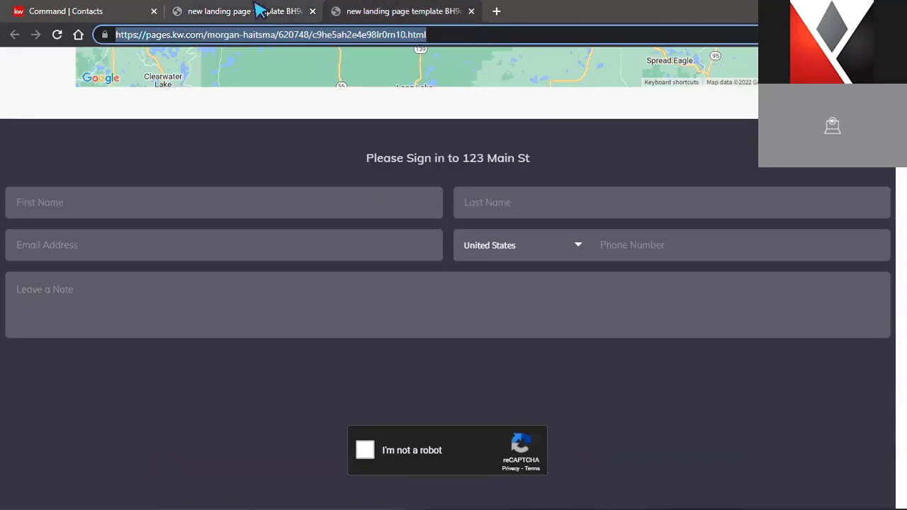
click(323, 36)
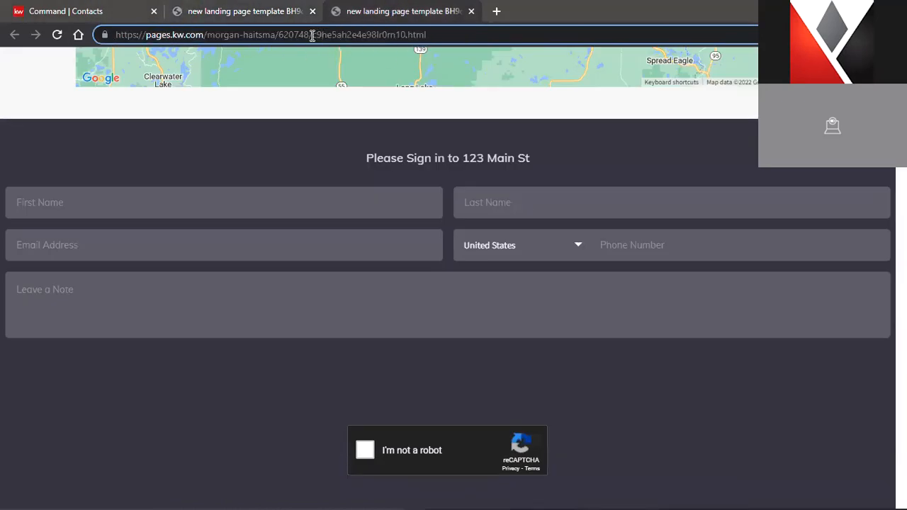
drag(321, 38, 391, 30)
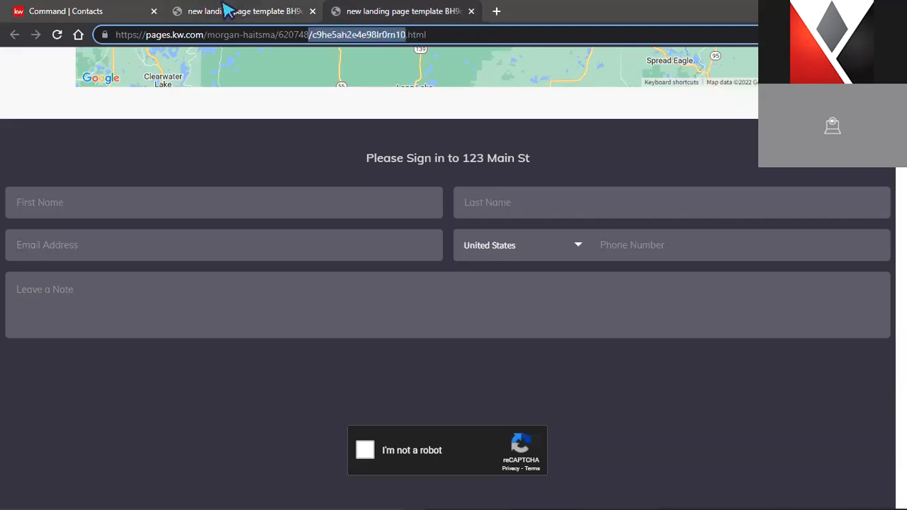
click(68, 11)
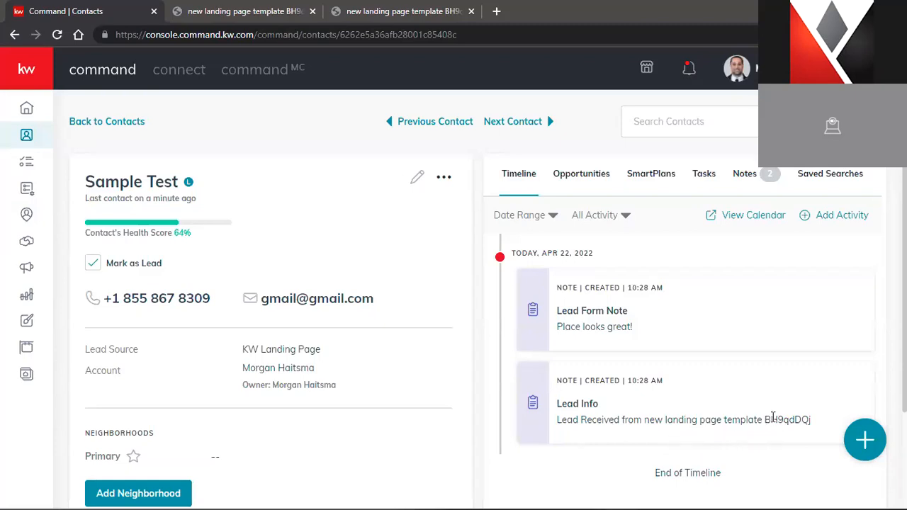
drag(765, 420, 820, 427)
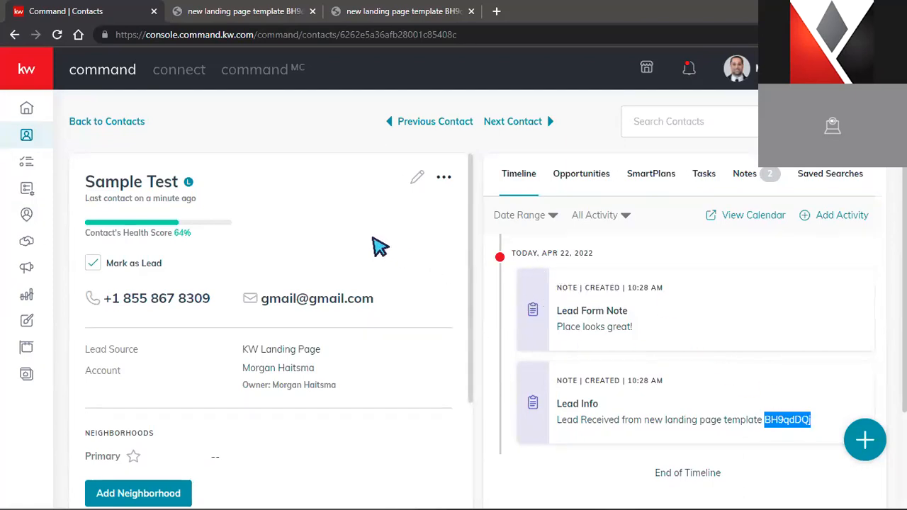
scroll(376, 246, down, 1)
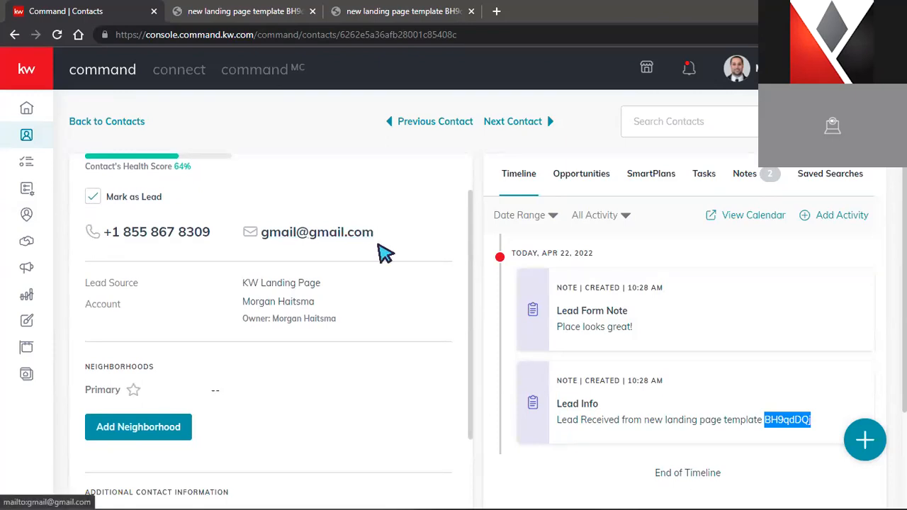
scroll(385, 252, down, 4)
scroll(367, 311, down, 2)
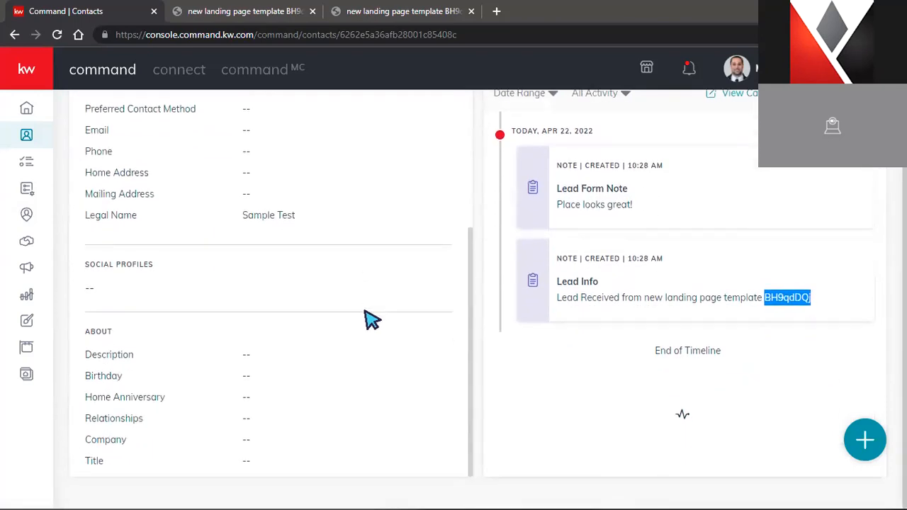
scroll(375, 314, up, 4)
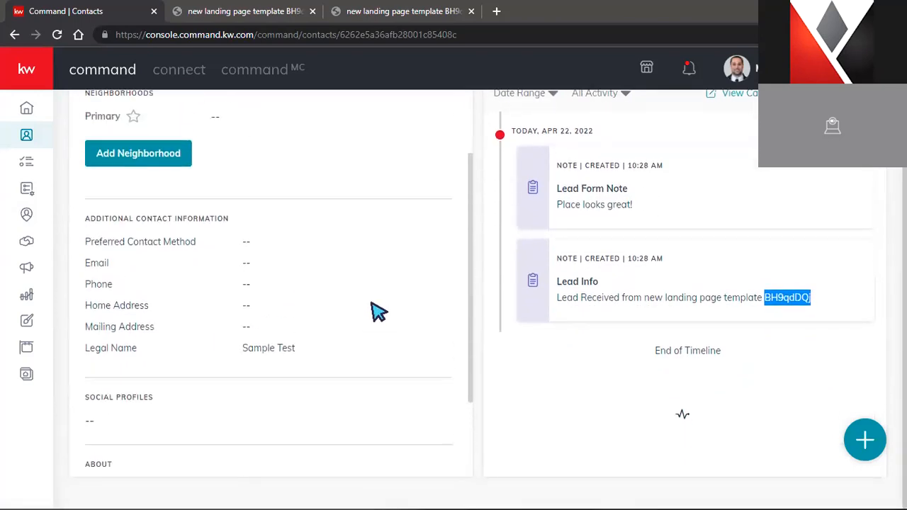
scroll(376, 310, up, 1)
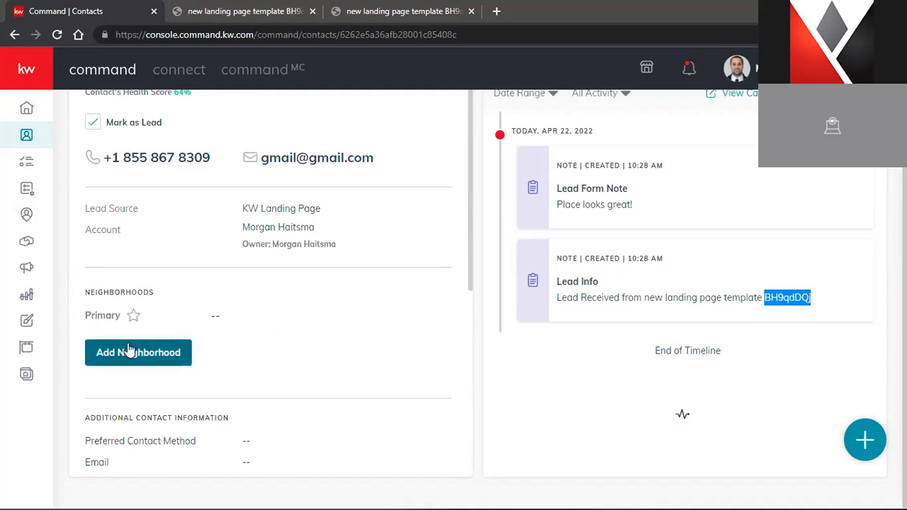
scroll(128, 352, up, 1)
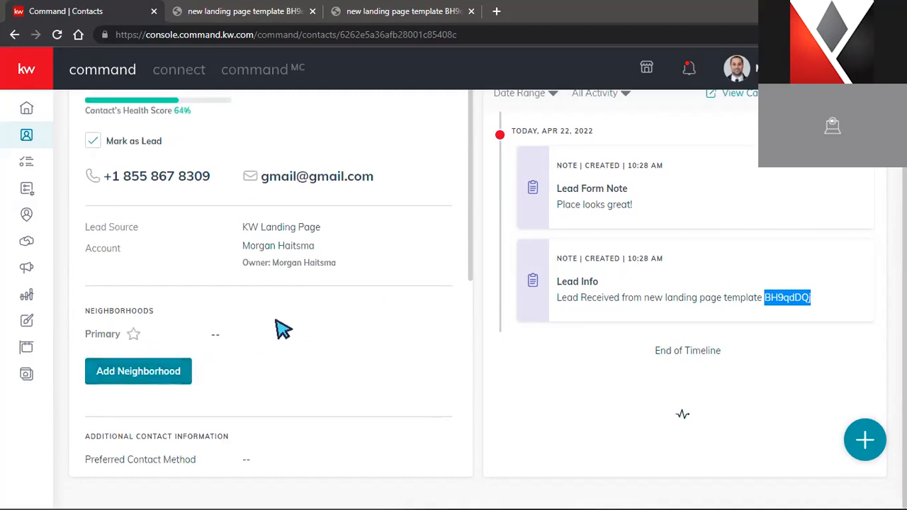
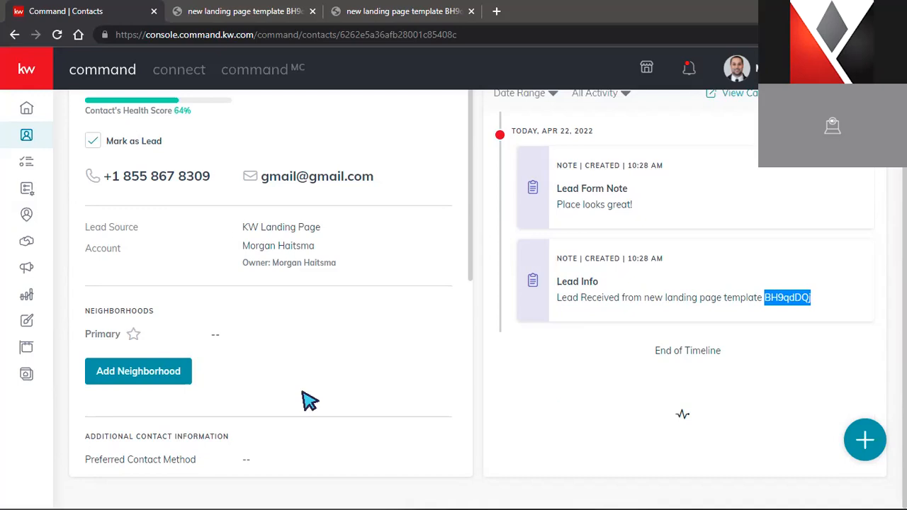
Begin adding a neighborhood to the test contact, then expand the sidebar to show section names
click(144, 378)
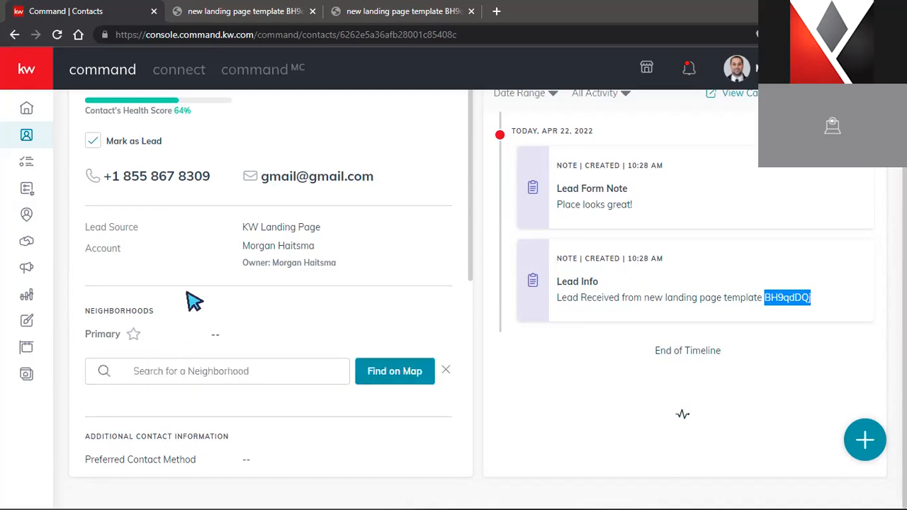
scroll(242, 174, up, 1)
scroll(262, 186, up, 3)
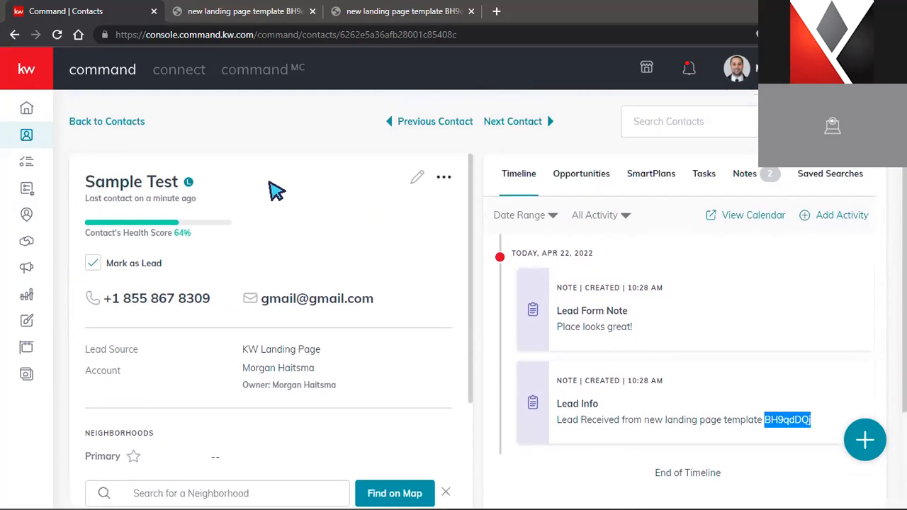
scroll(280, 205, down, 2)
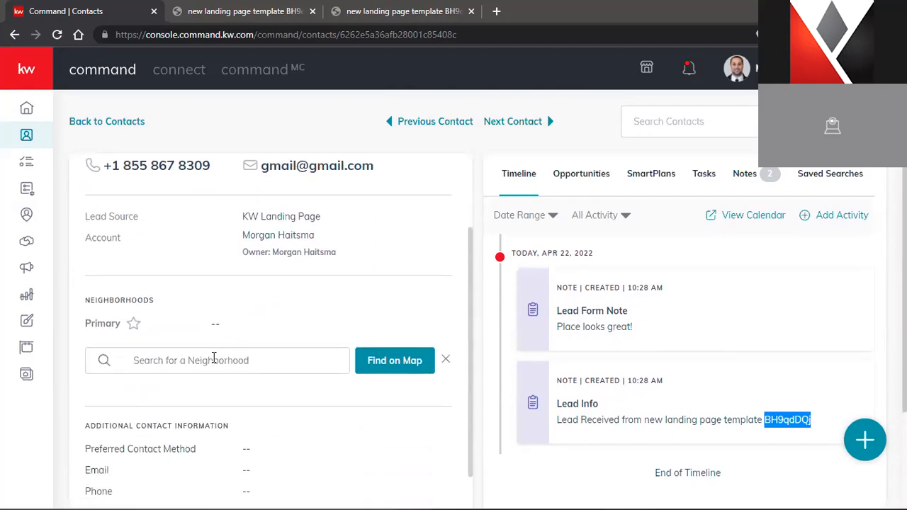
click(214, 358)
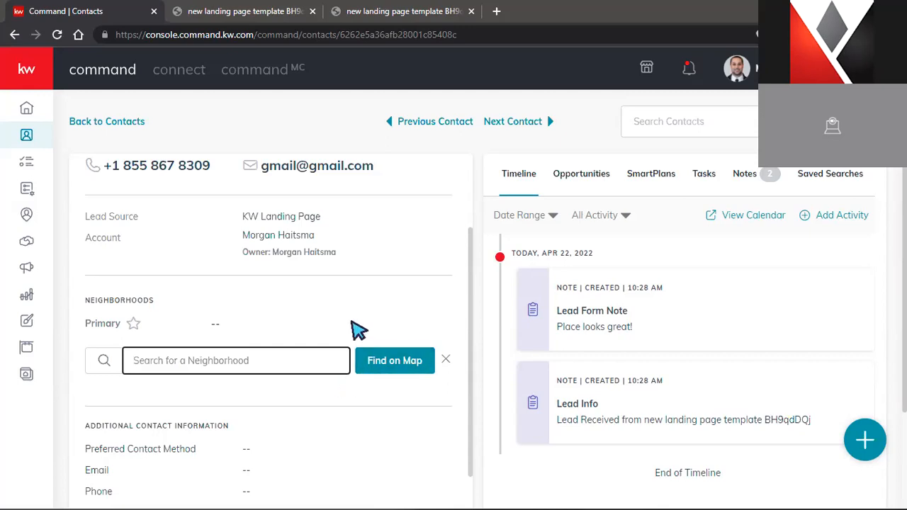
scroll(365, 290, up, 2)
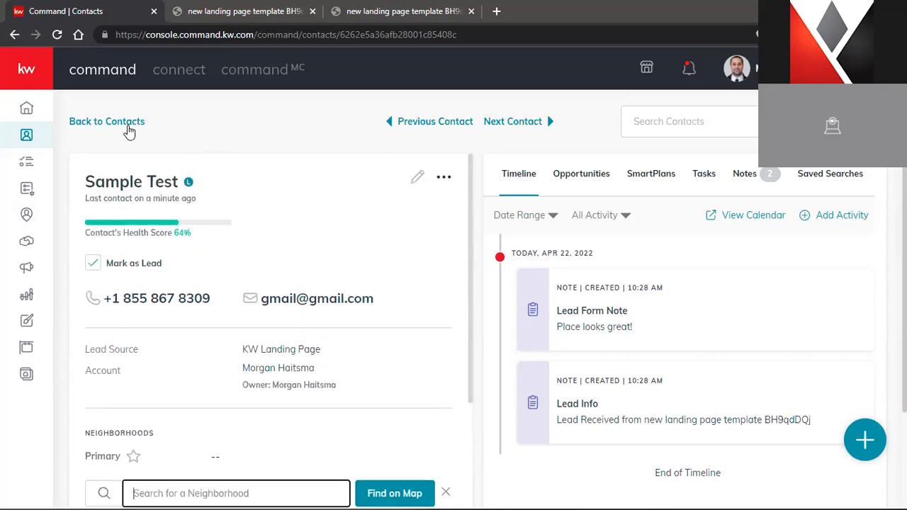
click(23, 83)
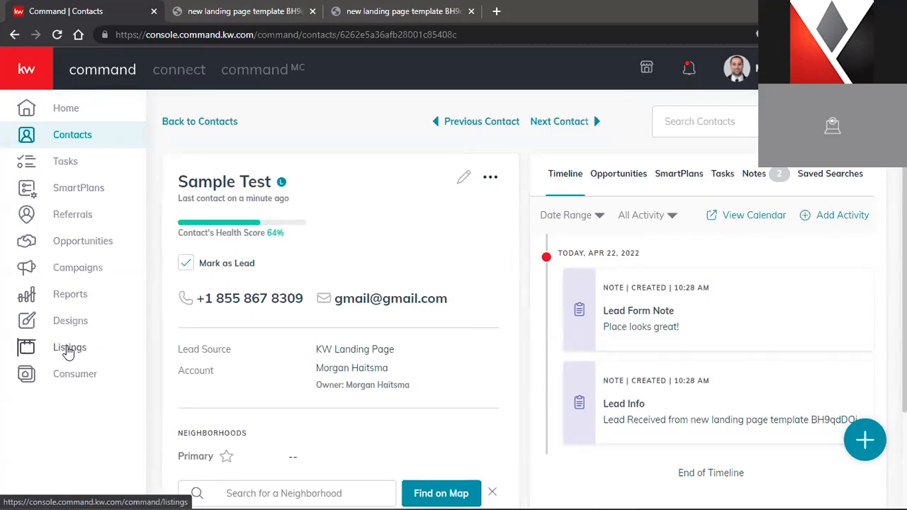
Go to Listings, dismiss the Sync My MLS dialog, and scroll the empty My Listings table
click(68, 350)
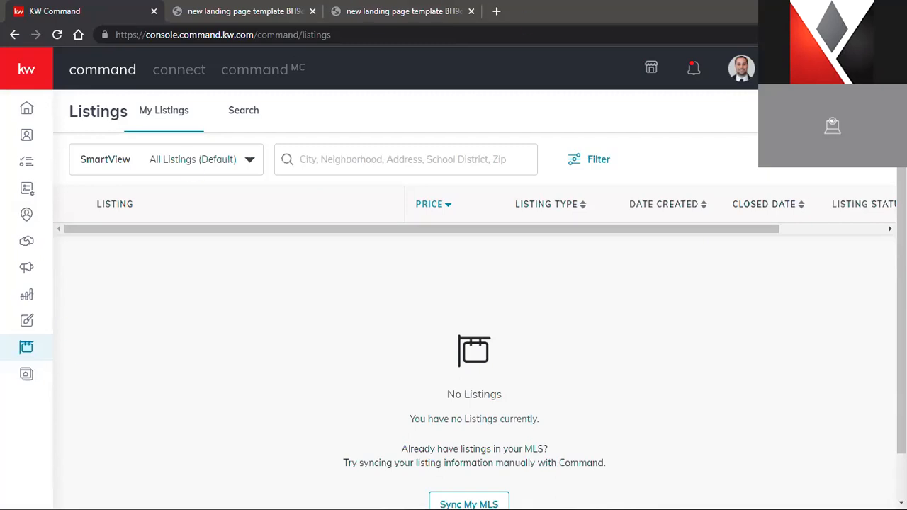
click(469, 504)
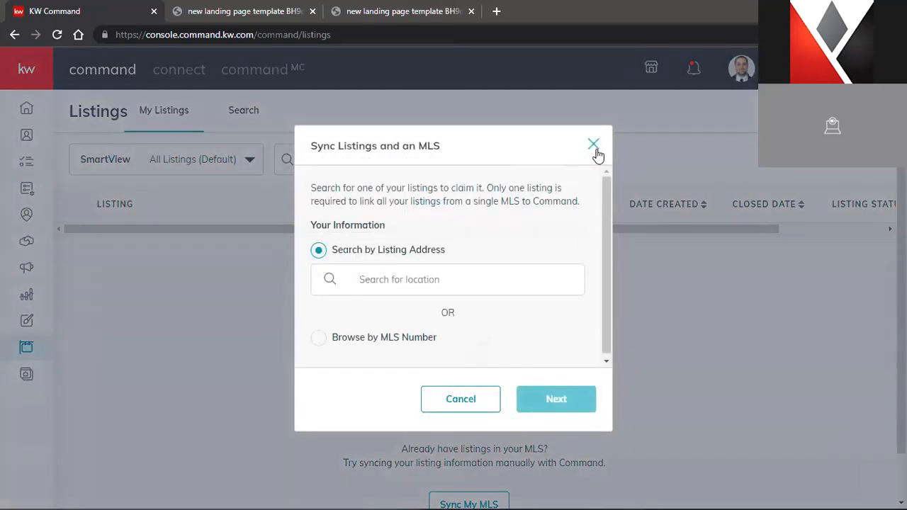
click(594, 146)
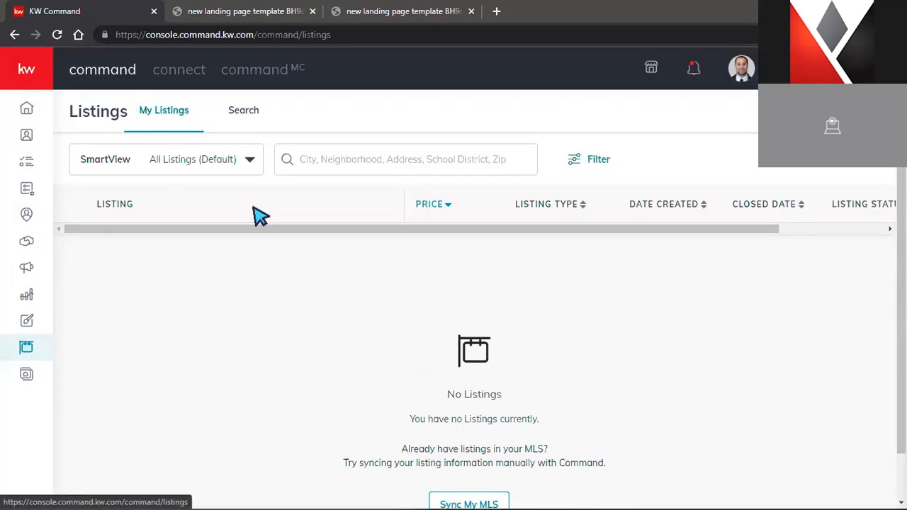
scroll(625, 368, down, 1)
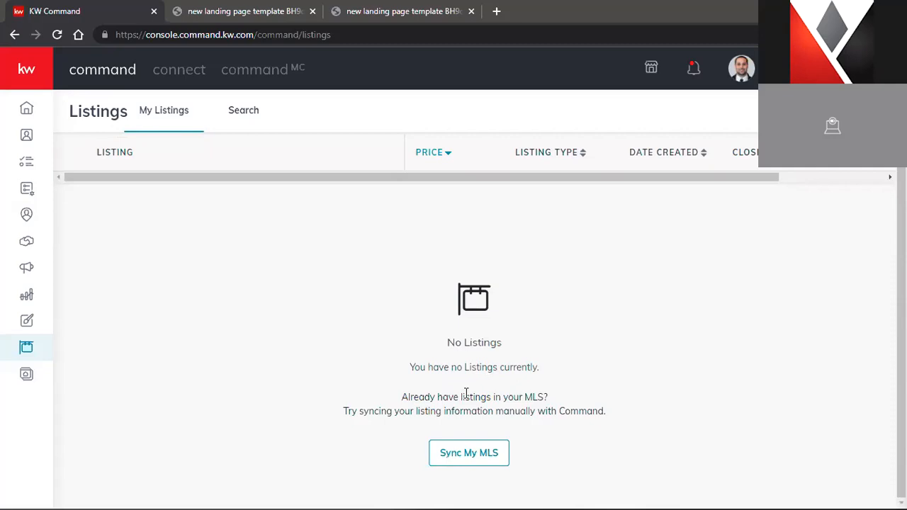
scroll(464, 393, up, 1)
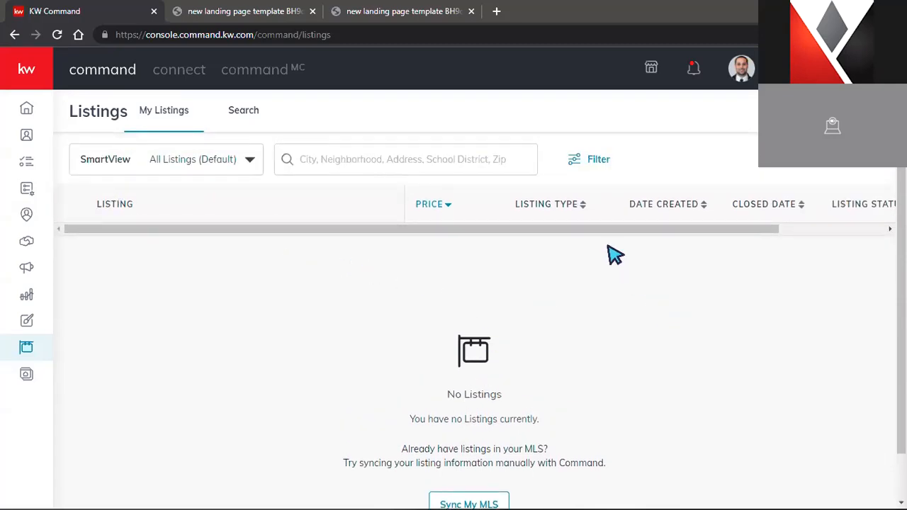
drag(603, 231, 711, 235)
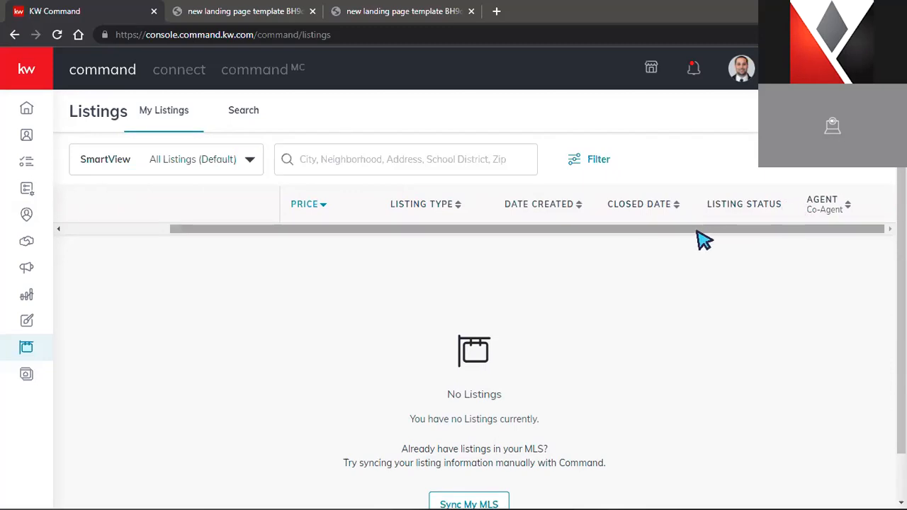
drag(472, 228, 336, 218)
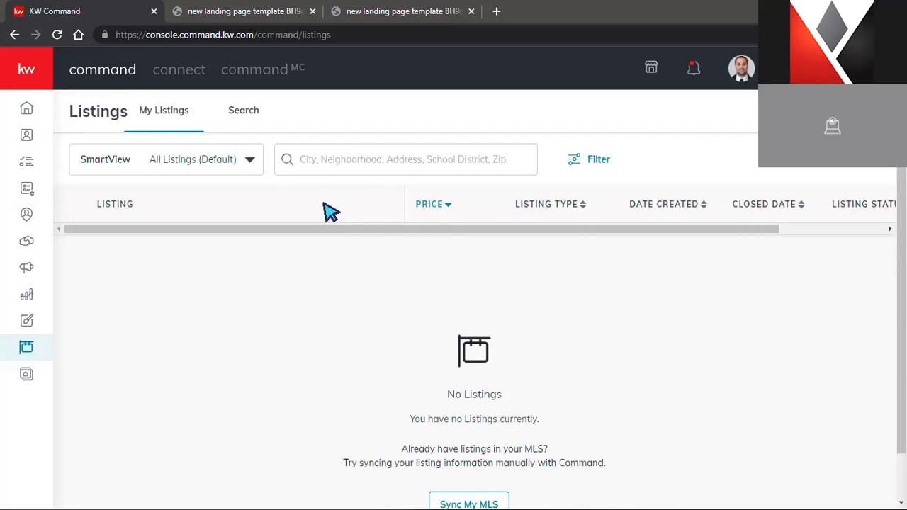
Switch to the Listings Search tab to browse all available listings
click(247, 117)
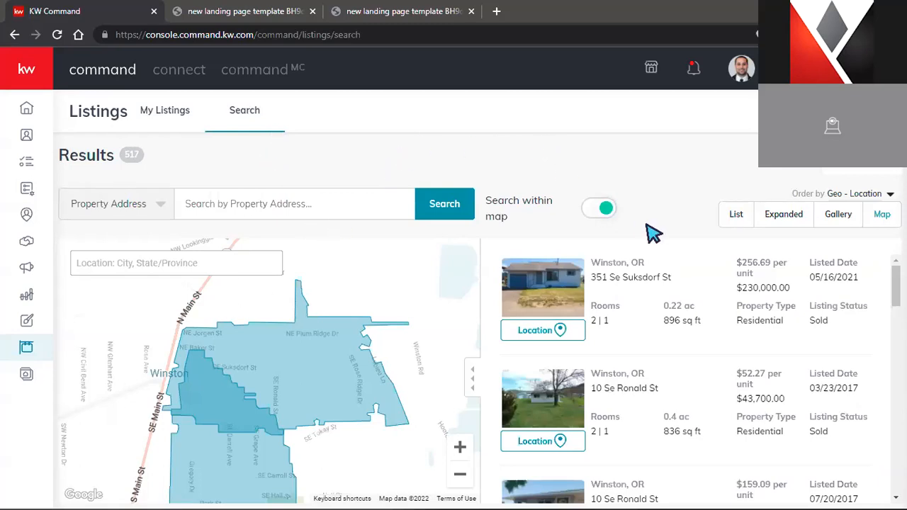
scroll(669, 290, down, 2)
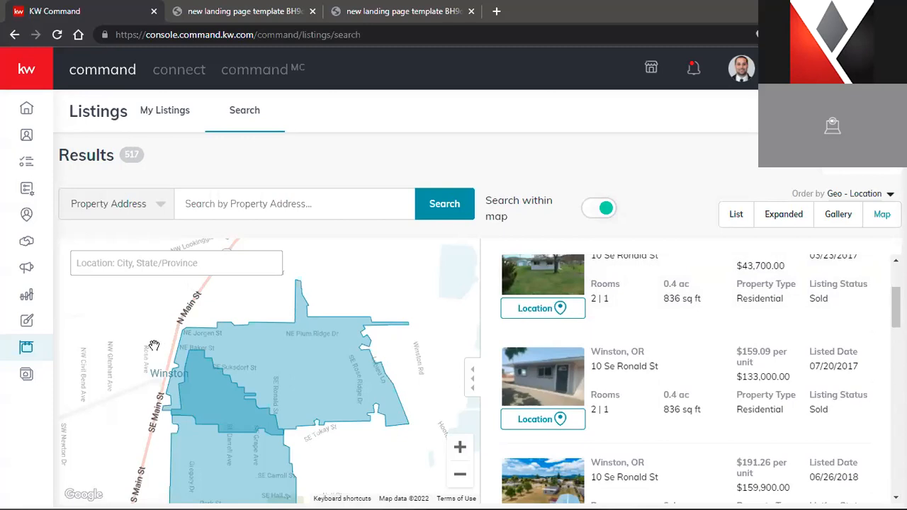
scroll(744, 443, up, 2)
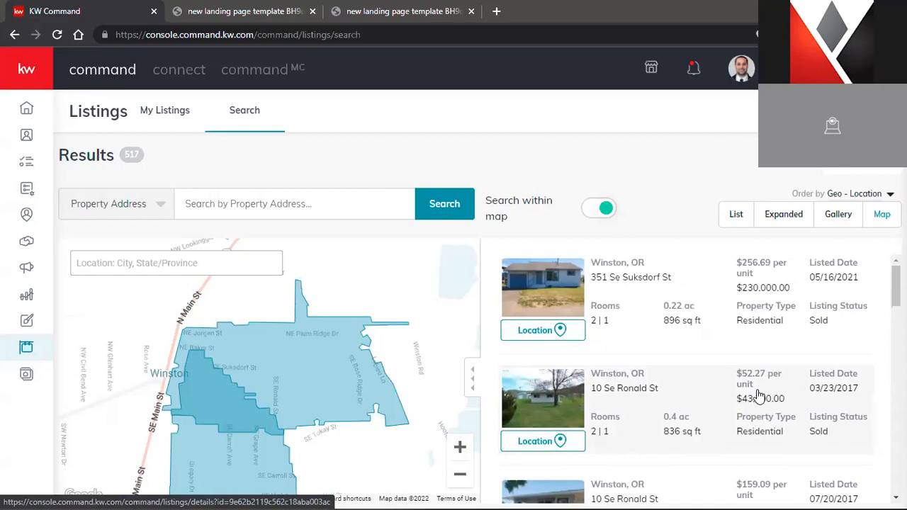
scroll(759, 393, down, 4)
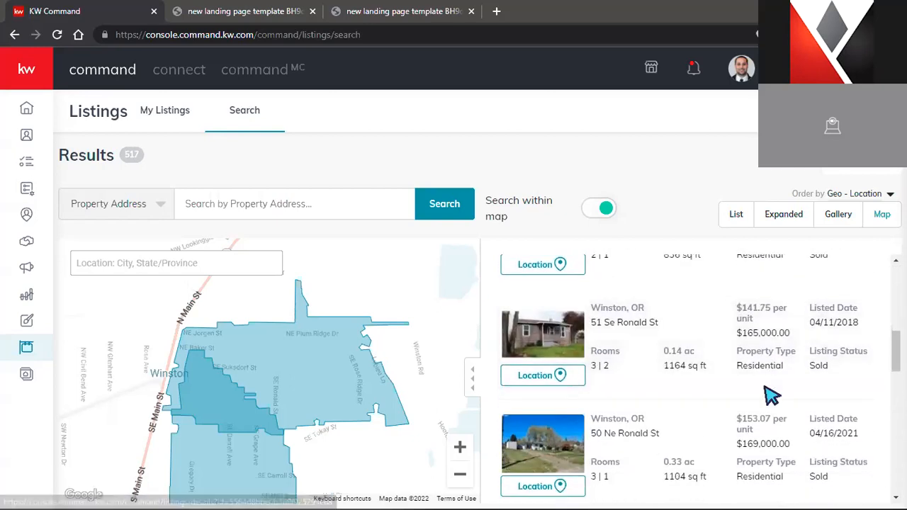
scroll(762, 395, up, 3)
scroll(762, 394, up, 1)
Pan and zoom out the Winston map, then select the Douglas and Main area (389 results)
drag(407, 449, 556, 386)
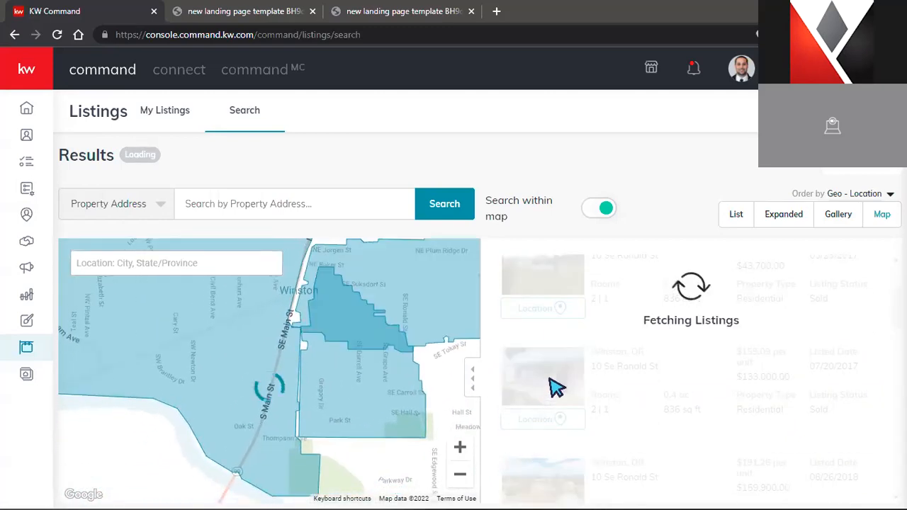
drag(142, 429, 354, 446)
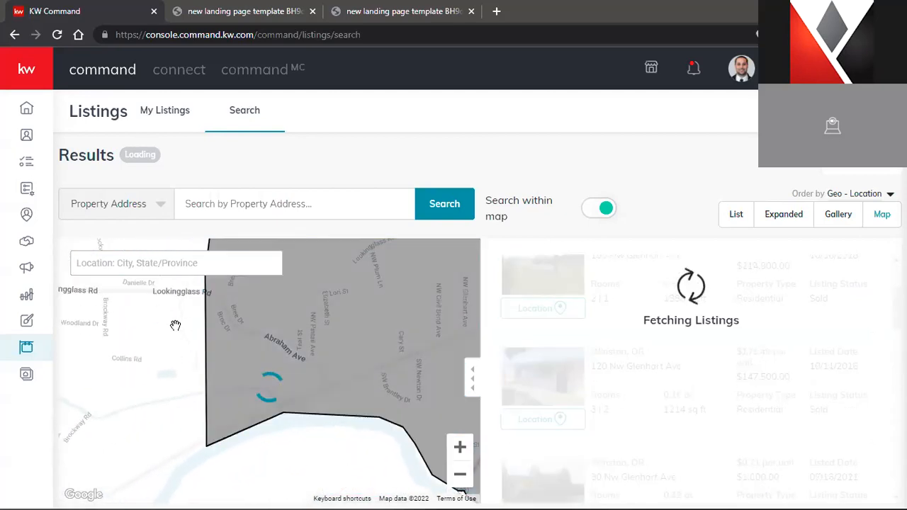
drag(158, 324, 111, 366)
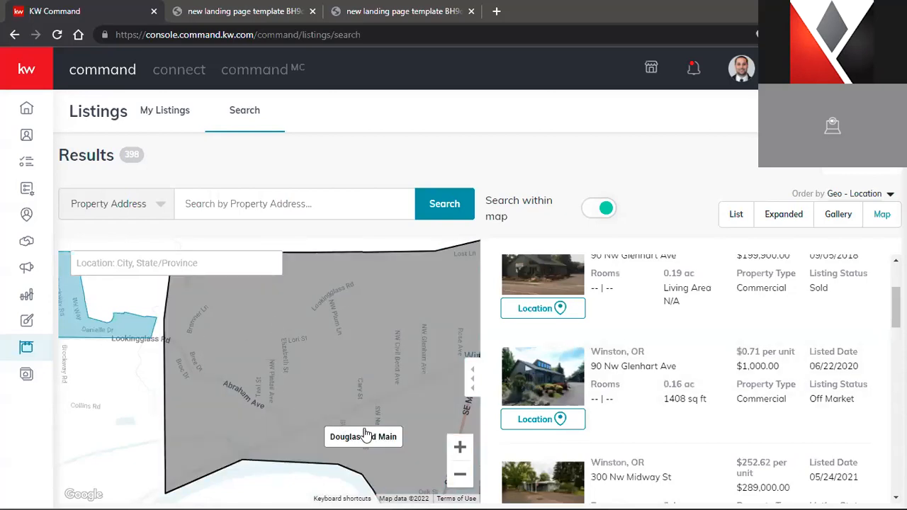
click(460, 473)
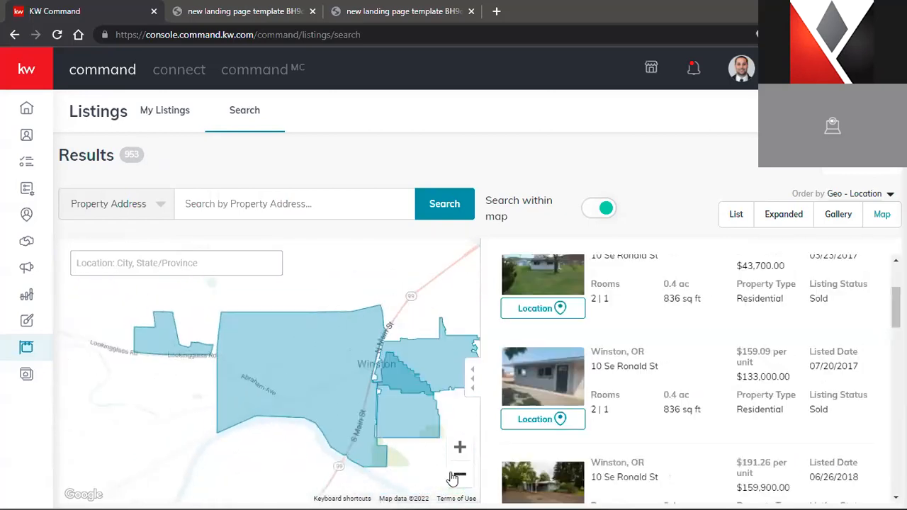
click(283, 383)
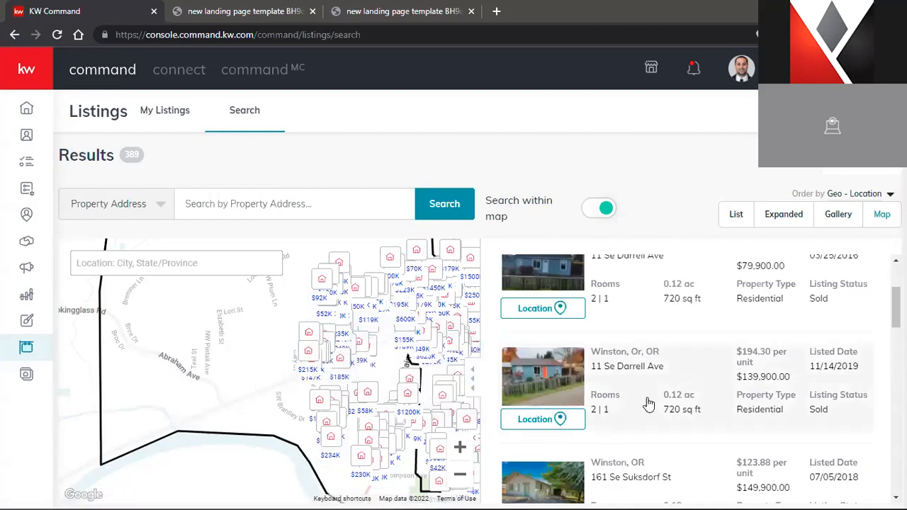
scroll(649, 404, up, 2)
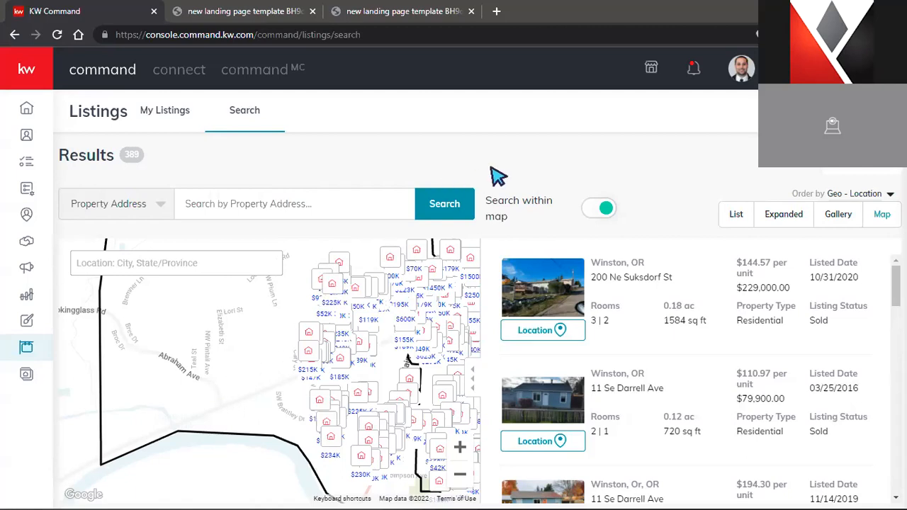
Filter the map search to listings with Active status
click(865, 169)
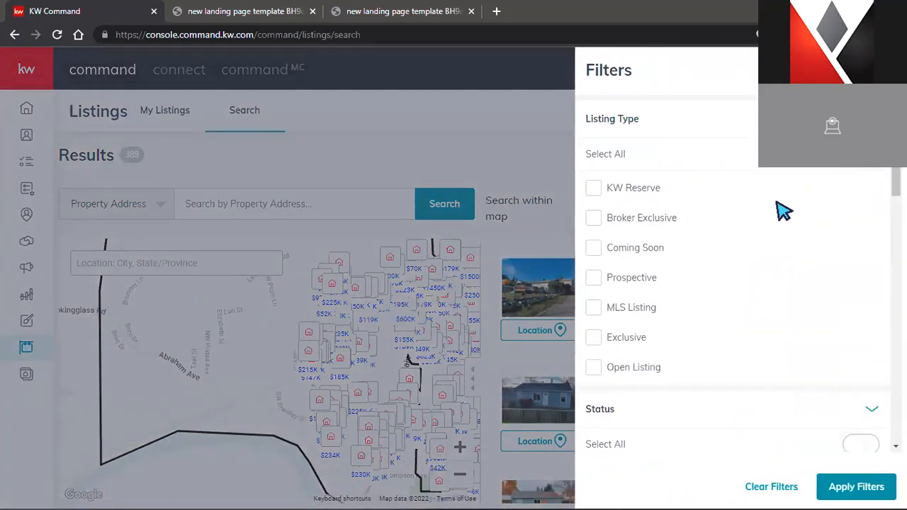
scroll(782, 210, down, 3)
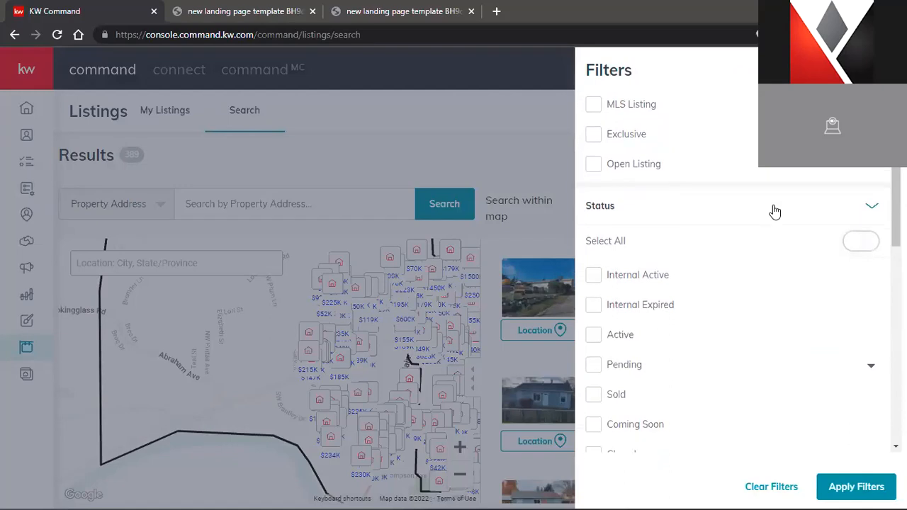
scroll(775, 211, down, 1)
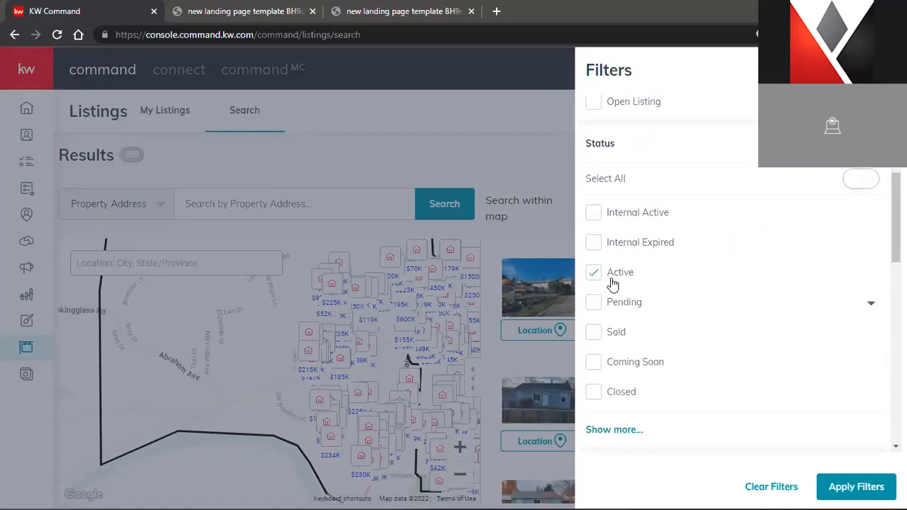
click(845, 488)
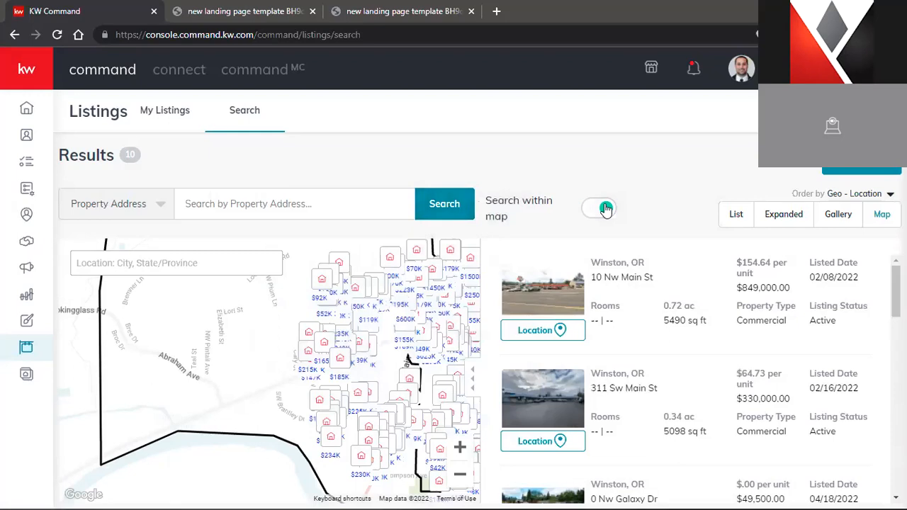
Apply a Bedrooms filter of minimum 2 and maximum 4, leaving 5 results
click(861, 170)
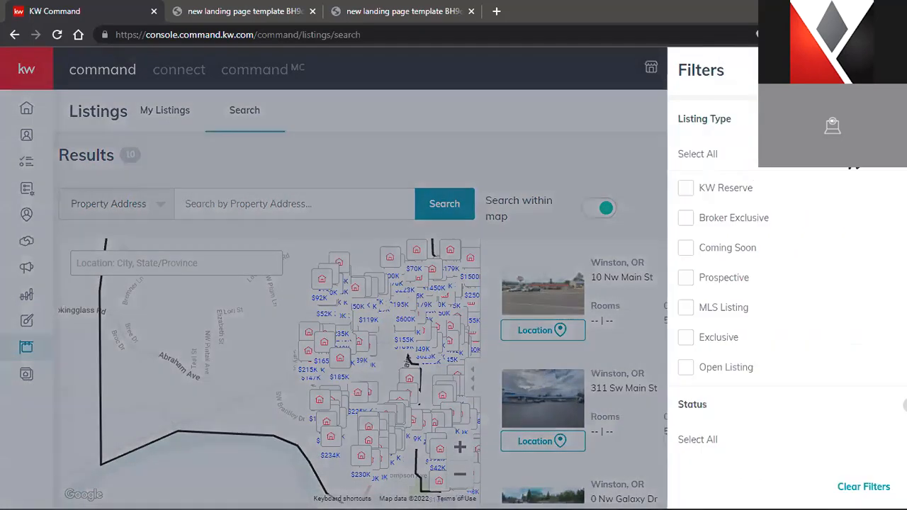
scroll(755, 271, down, 6)
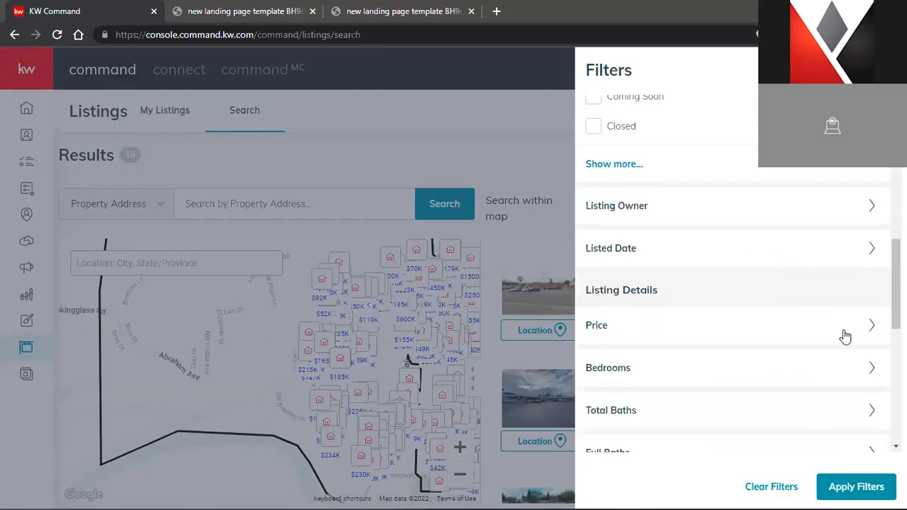
click(838, 368)
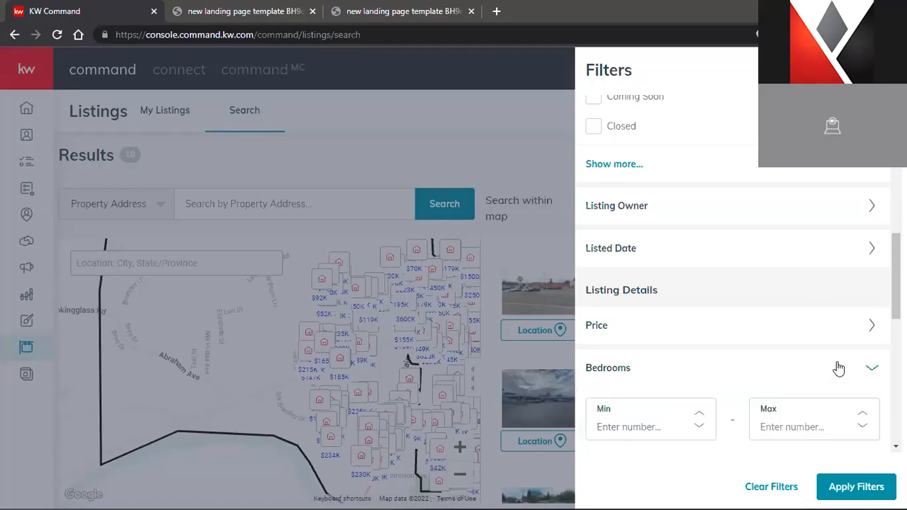
scroll(797, 333, down, 2)
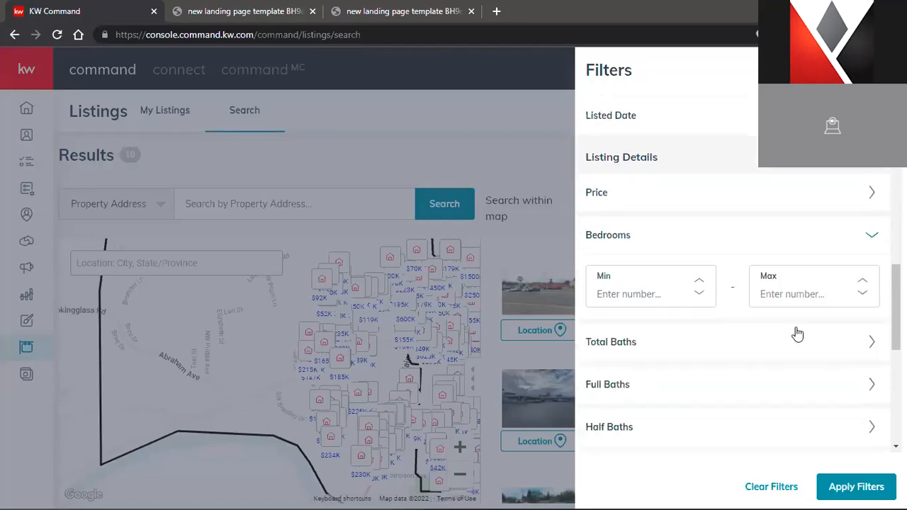
double_click(703, 286)
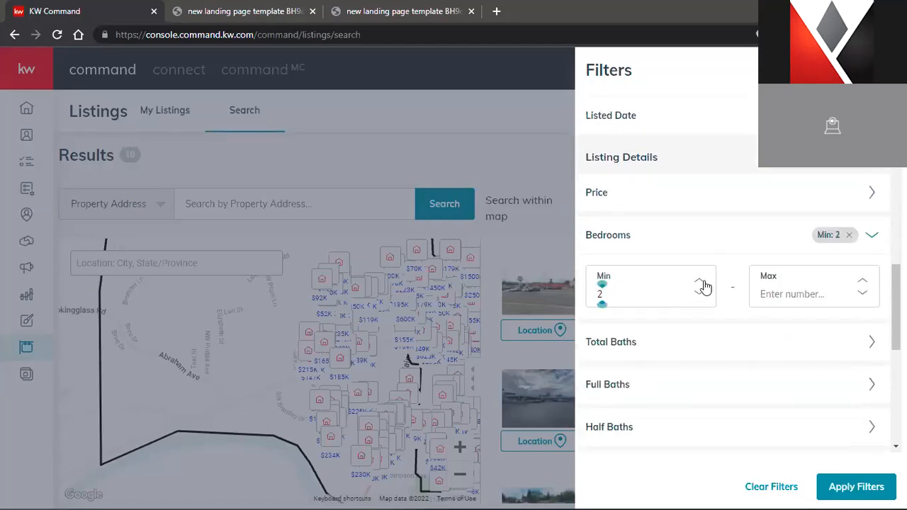
double_click(862, 283)
double_click(862, 284)
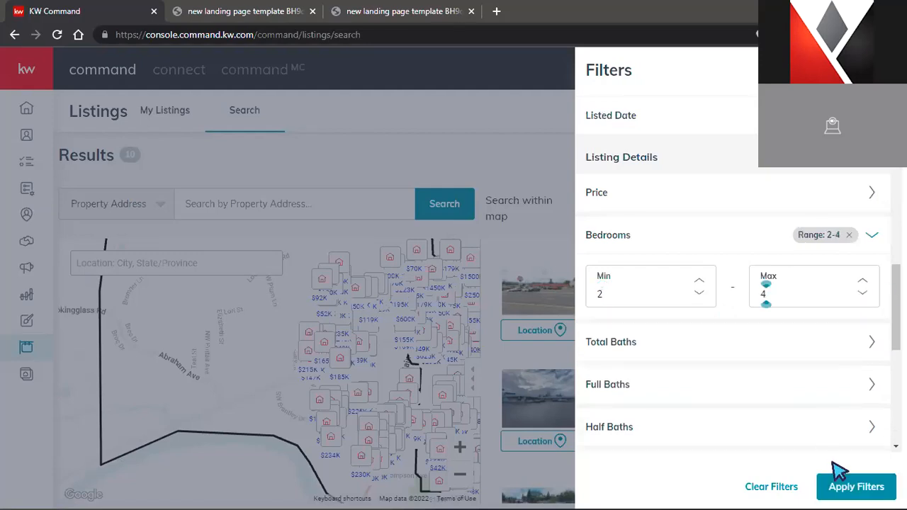
scroll(825, 444, down, 3)
scroll(825, 445, down, 3)
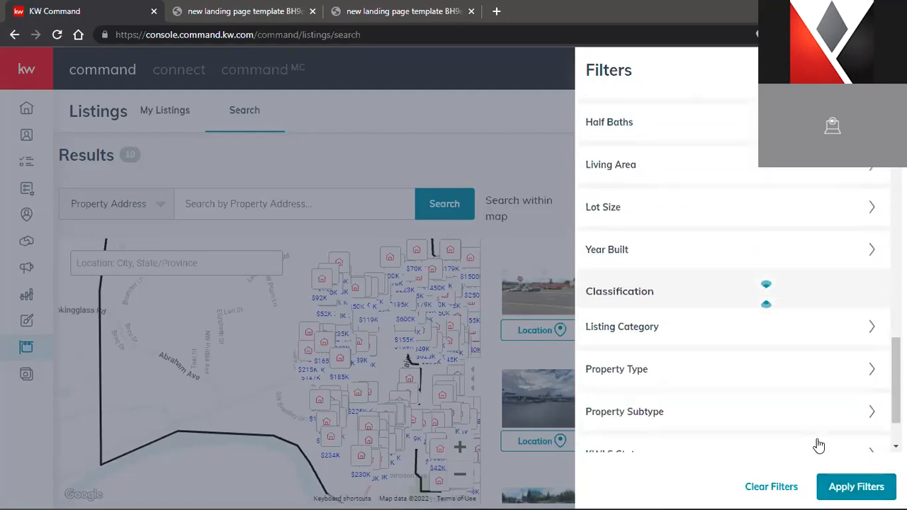
click(738, 428)
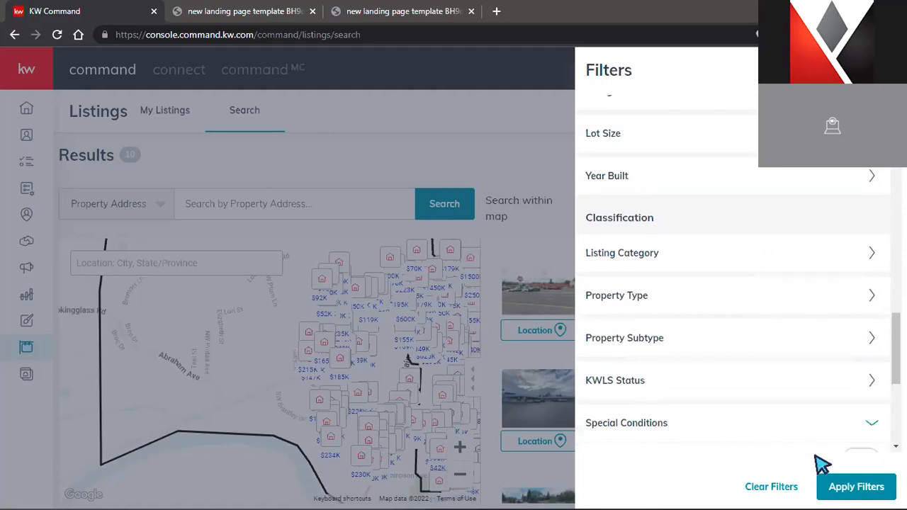
click(838, 480)
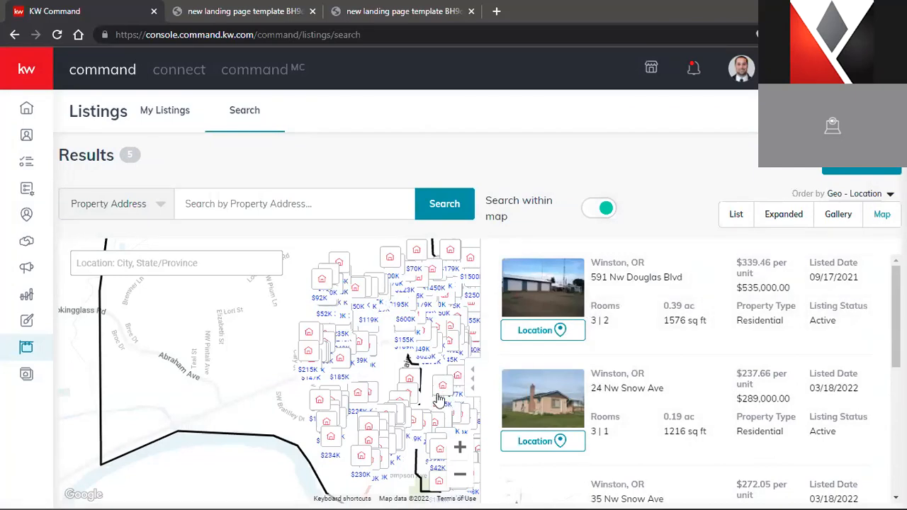
click(613, 392)
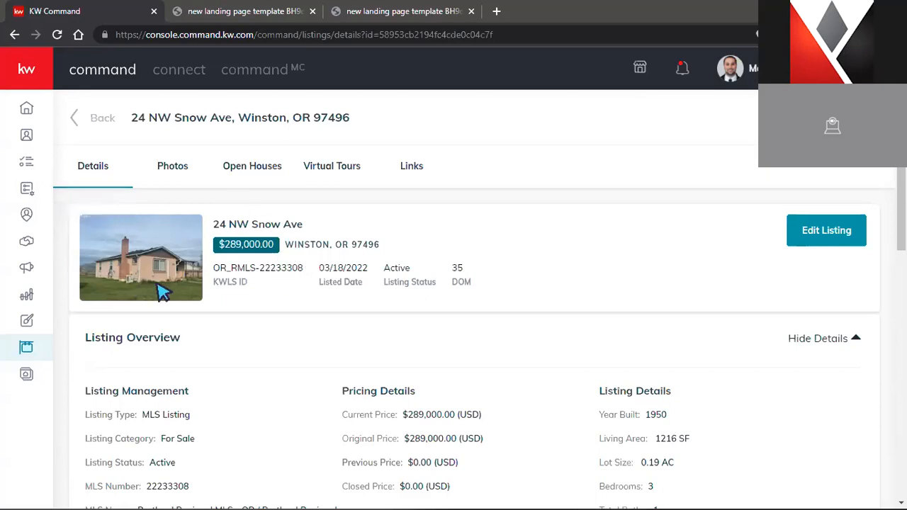
scroll(672, 320, down, 1)
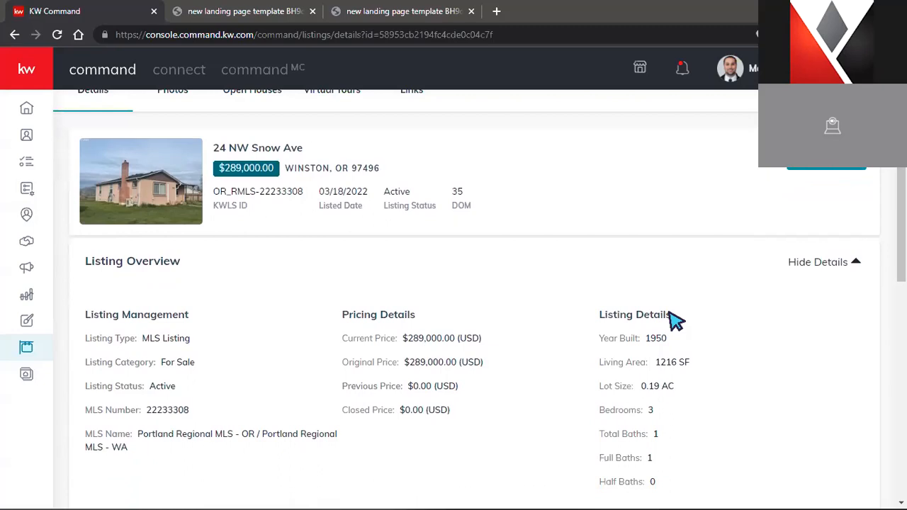
scroll(673, 320, down, 2)
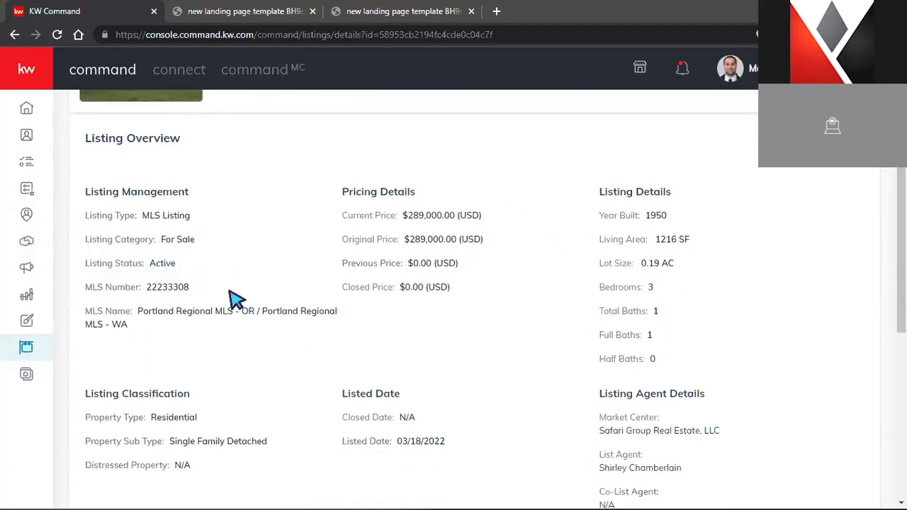
scroll(524, 365, down, 2)
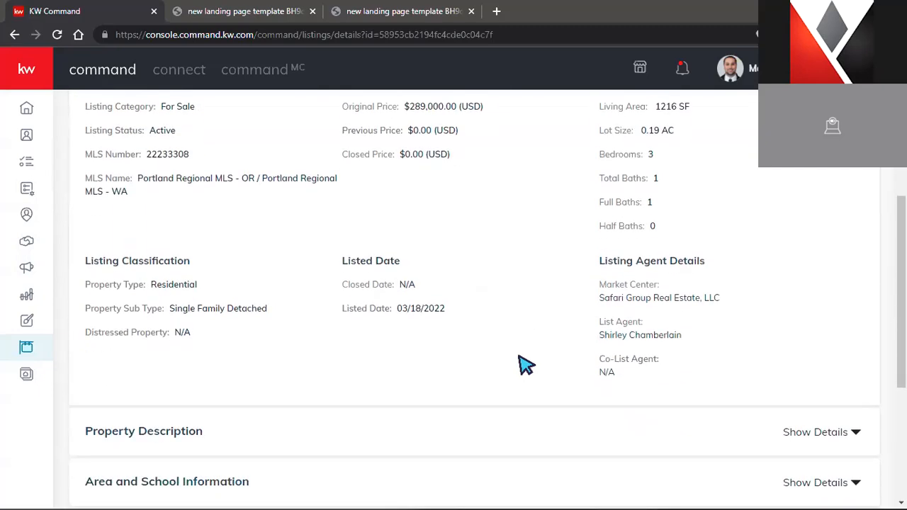
scroll(524, 365, down, 2)
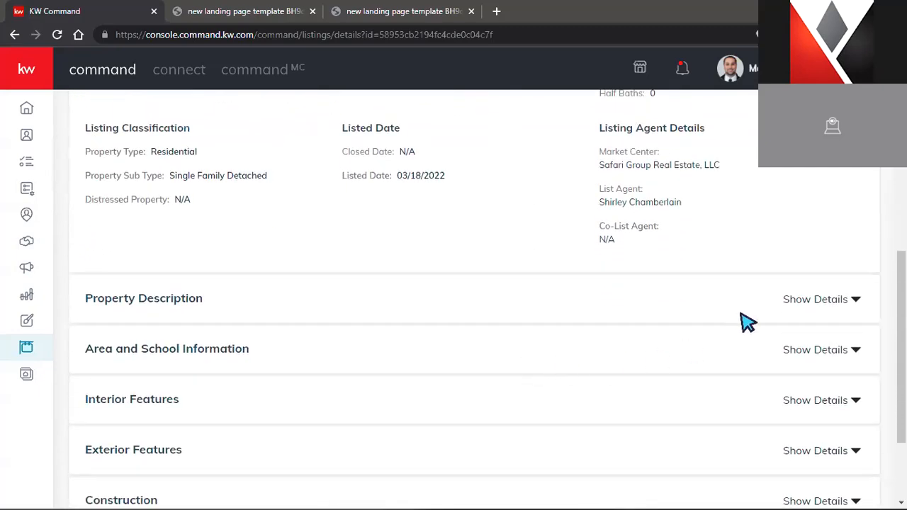
click(771, 301)
scroll(766, 324, down, 2)
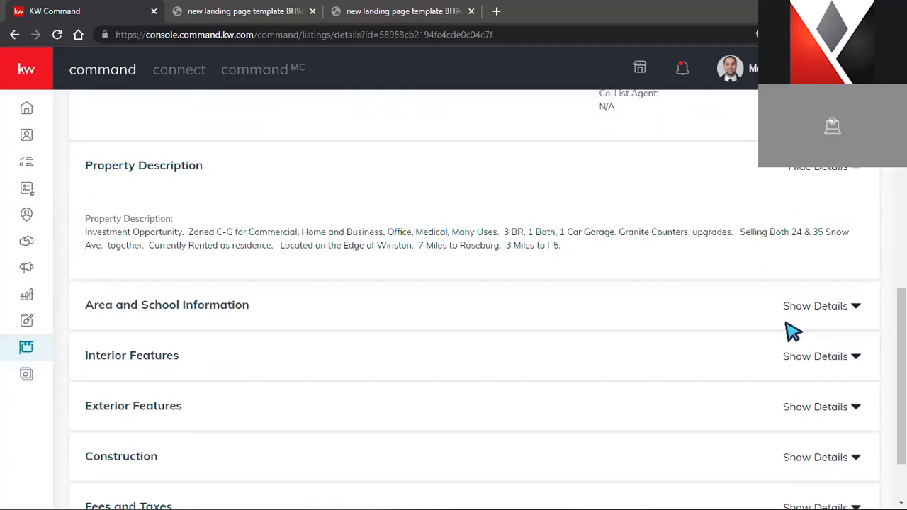
Expand the listing's Area and School Information section
click(836, 306)
scroll(779, 328, down, 1)
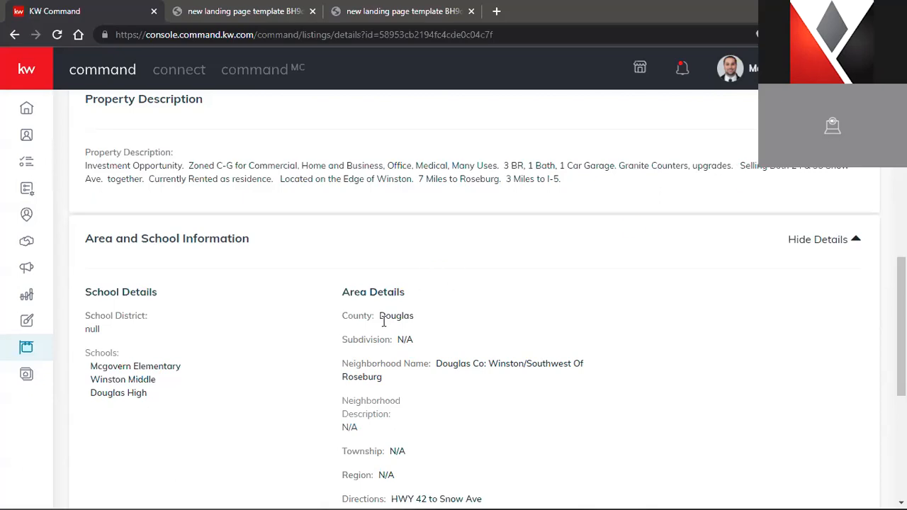
scroll(328, 354, down, 1)
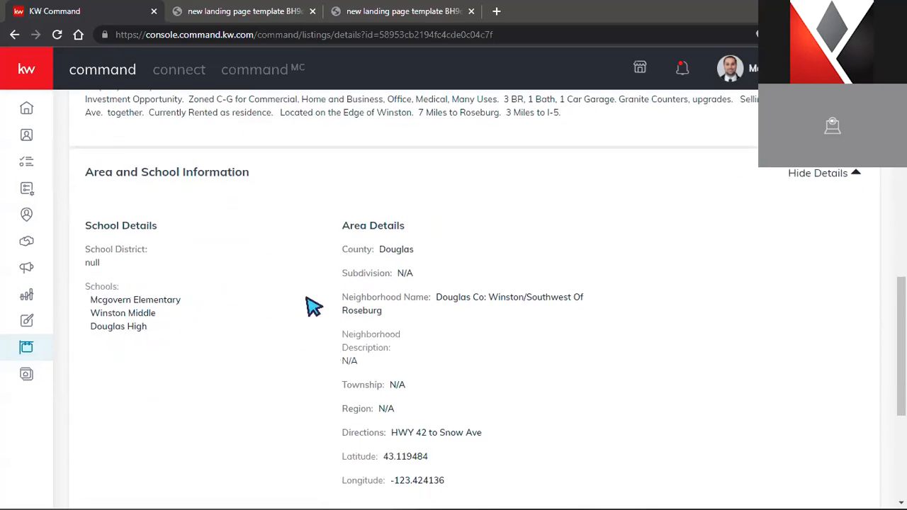
scroll(425, 332, down, 1)
scroll(439, 346, down, 3)
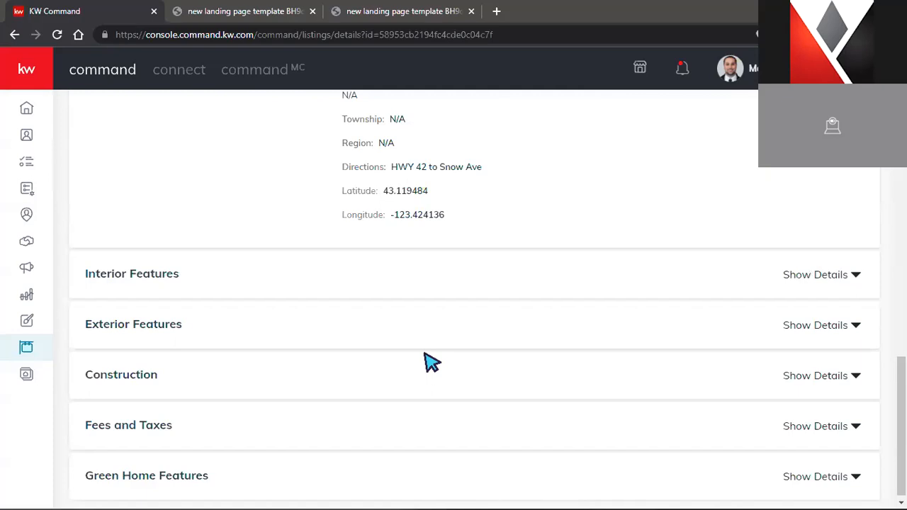
scroll(432, 363, down, 1)
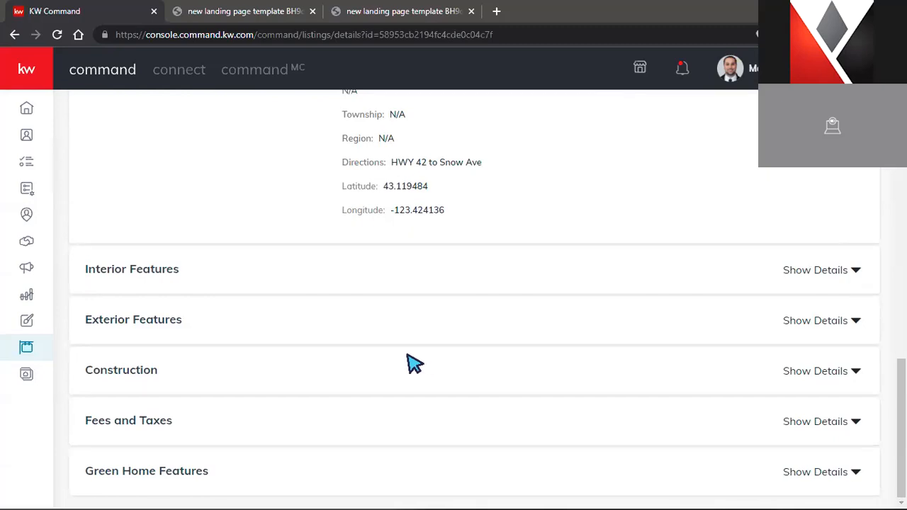
Expand the Fees and Taxes and Green Home Features sections of the listing
click(822, 421)
scroll(722, 403, down, 3)
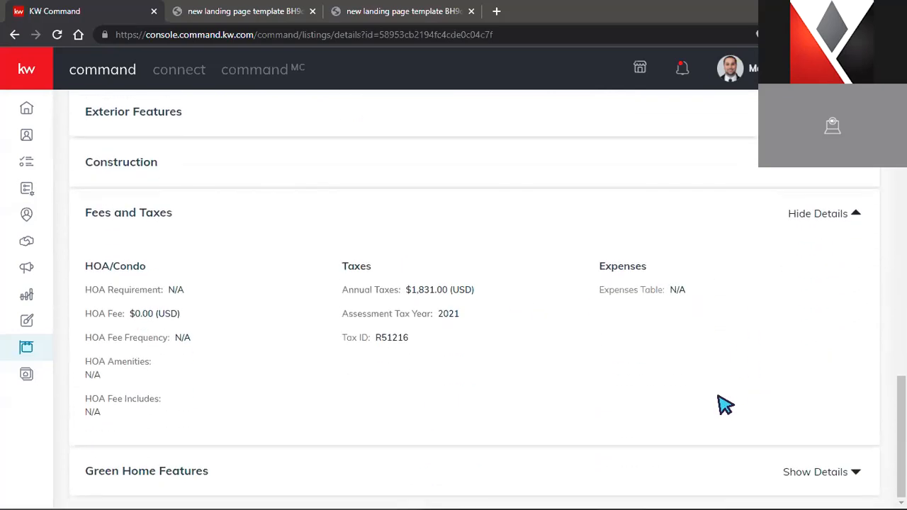
click(561, 470)
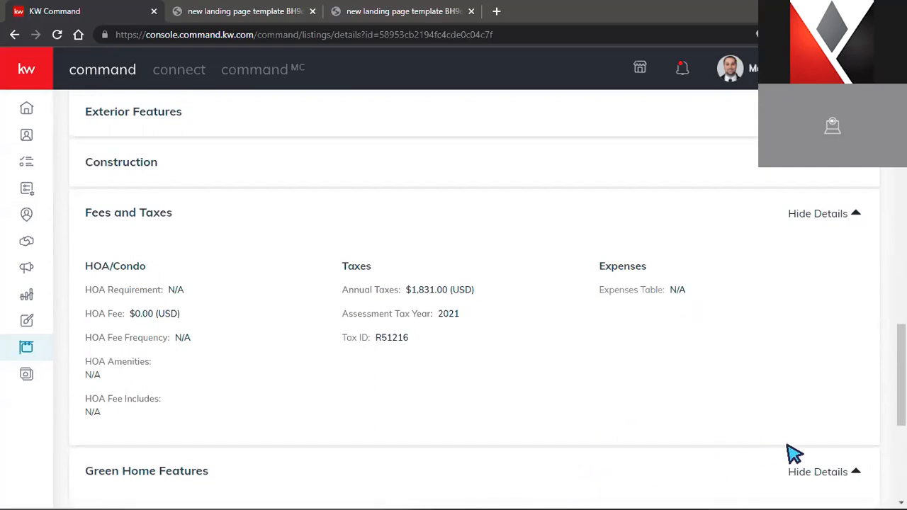
scroll(821, 459, down, 5)
mouse_move(213, 231)
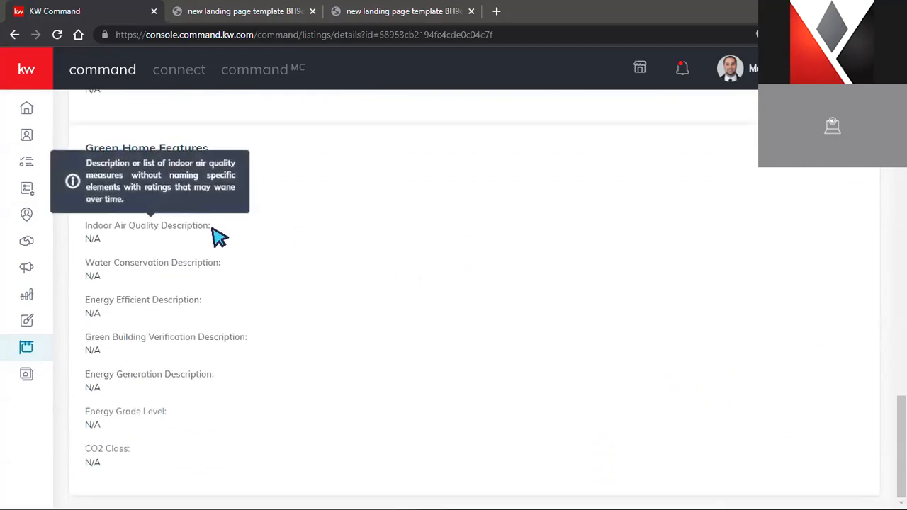
scroll(283, 422, up, 1)
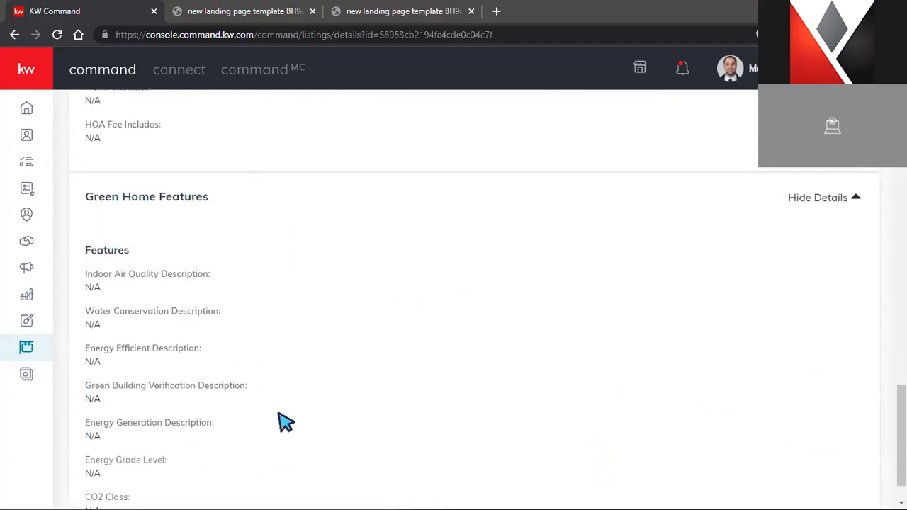
scroll(283, 421, up, 18)
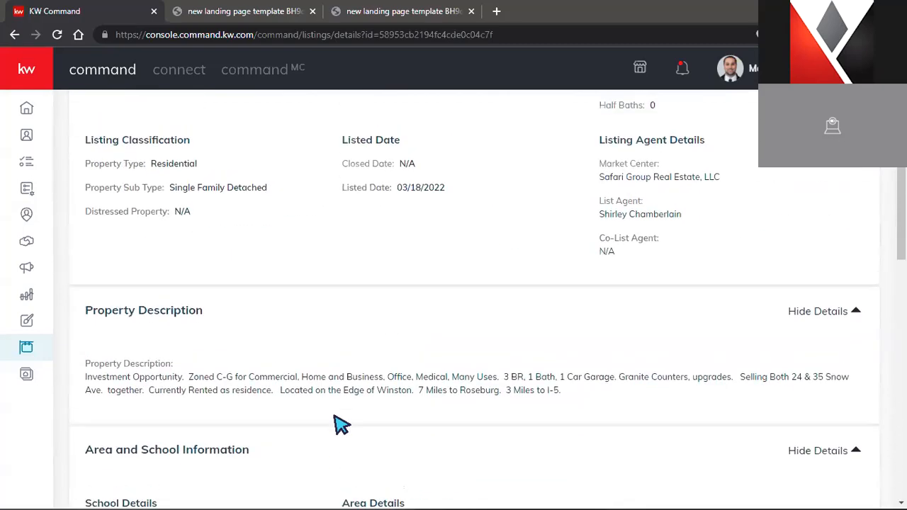
scroll(340, 423, up, 9)
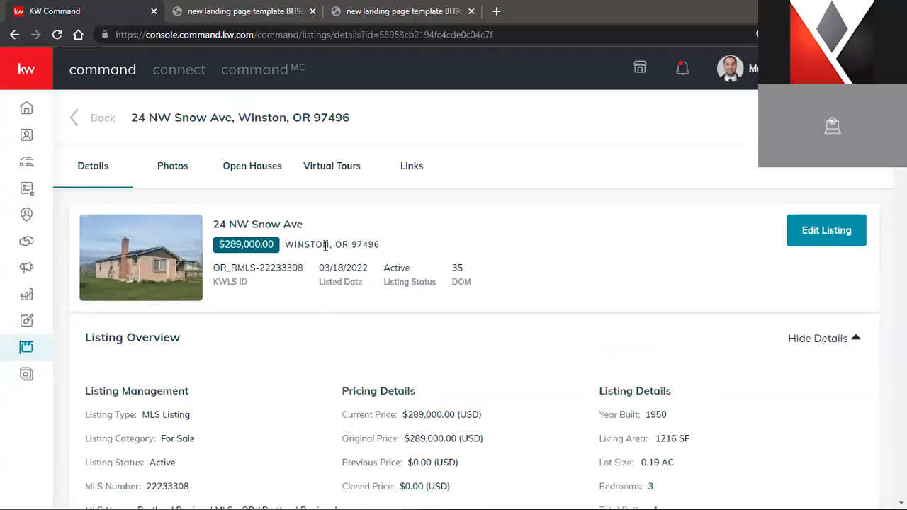
Enlarge and close the listing's map photo, then check Open Houses, which shows none scheduled
click(174, 170)
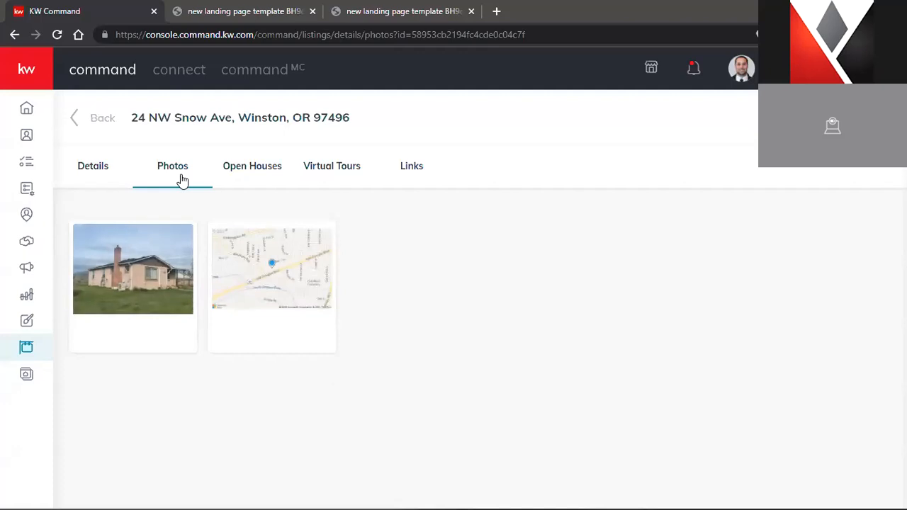
click(289, 274)
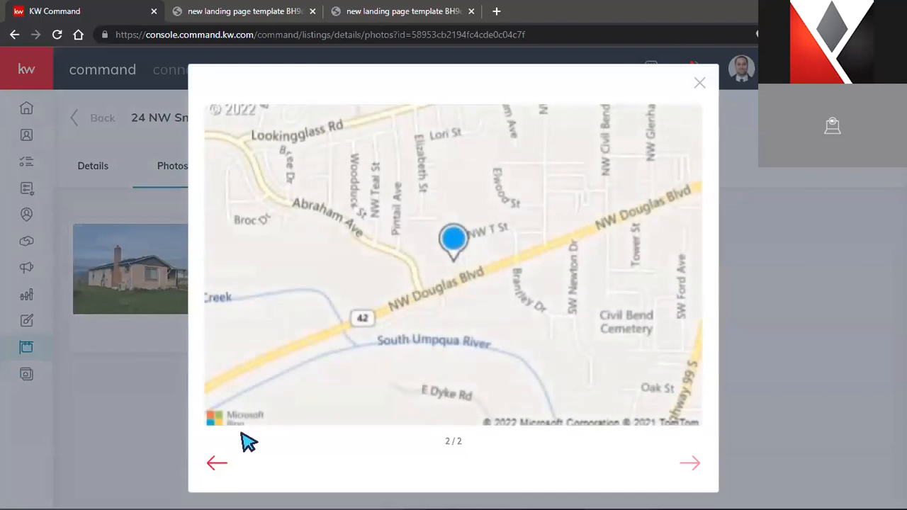
click(115, 423)
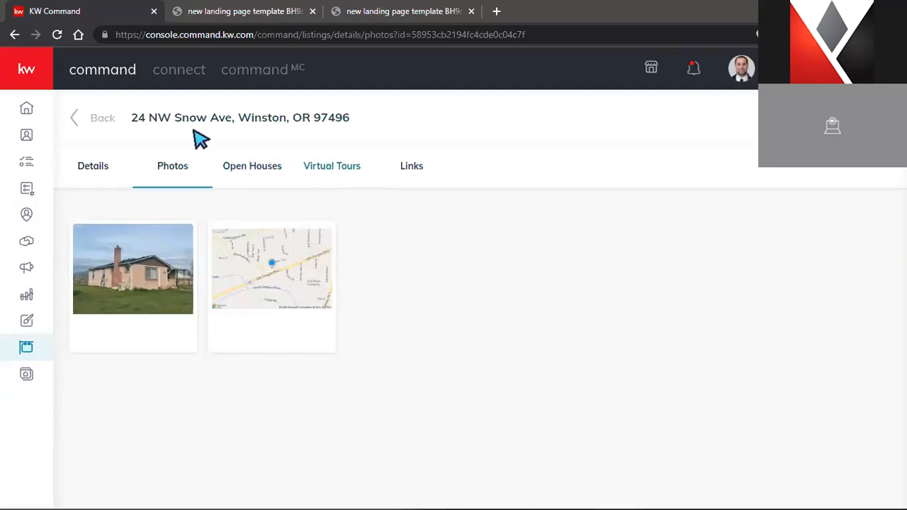
click(225, 169)
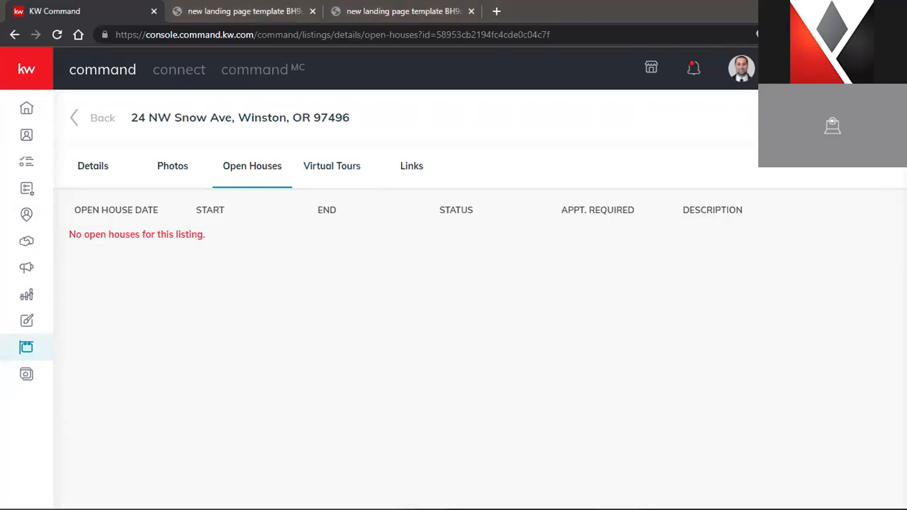
Check the listing's Virtual Tours and Links pages, then return to the Listings overview
click(331, 167)
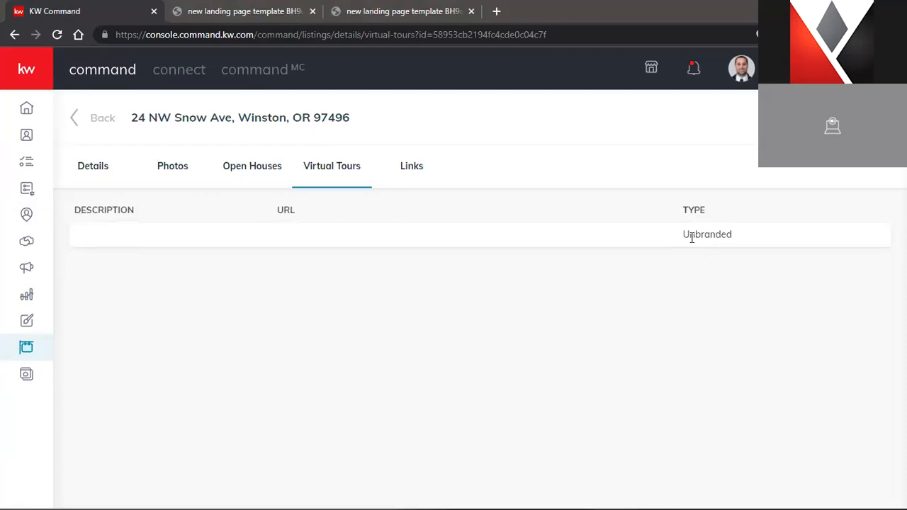
click(424, 168)
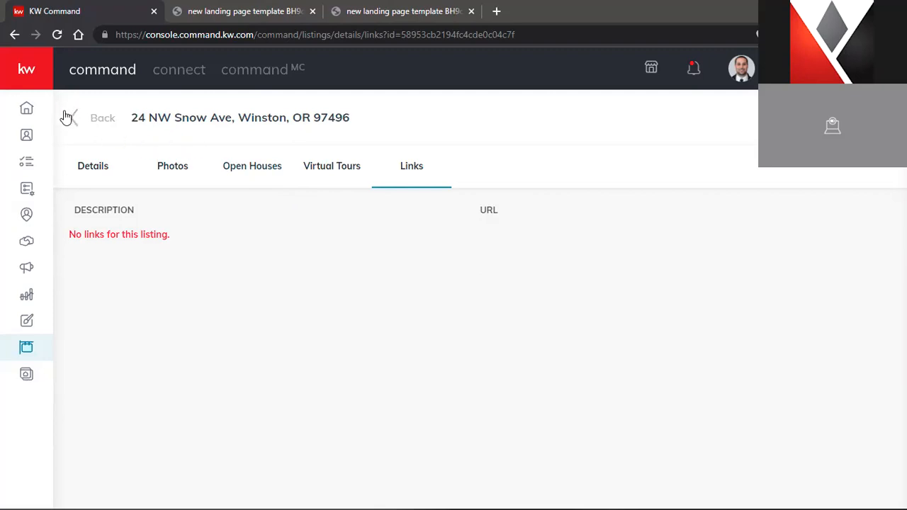
click(106, 125)
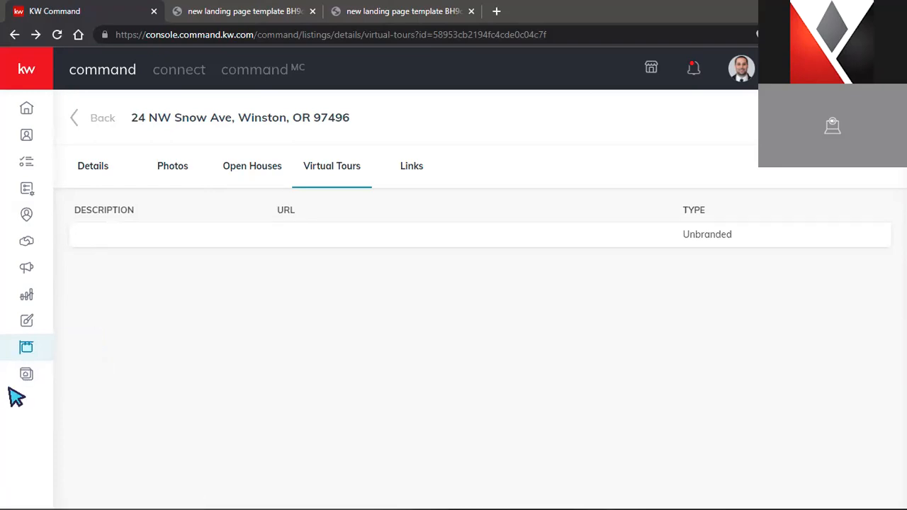
click(23, 349)
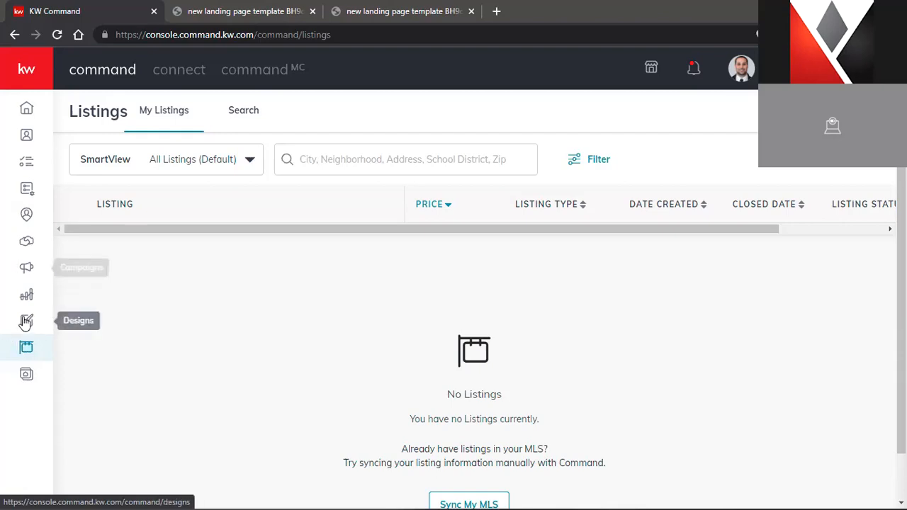
From Consumer > Landing Pages, edit 'new landing page template BH9qdDQj'
click(26, 374)
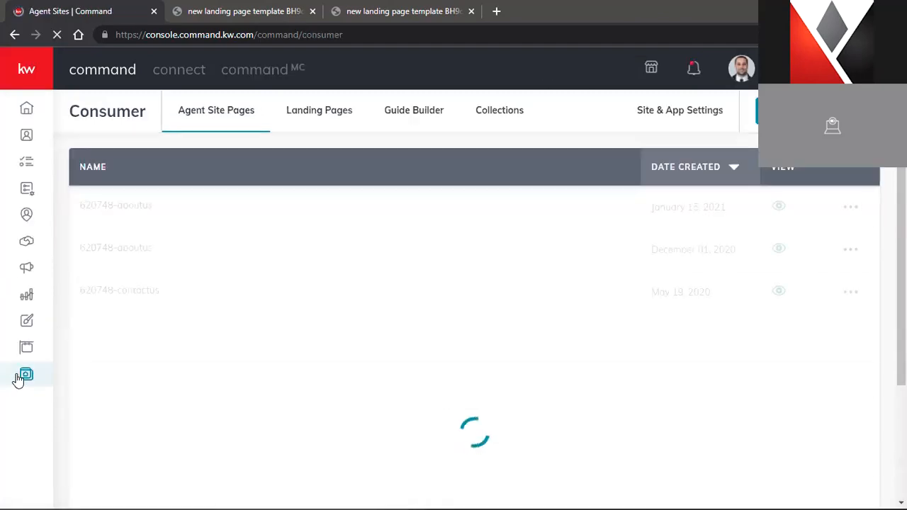
click(330, 110)
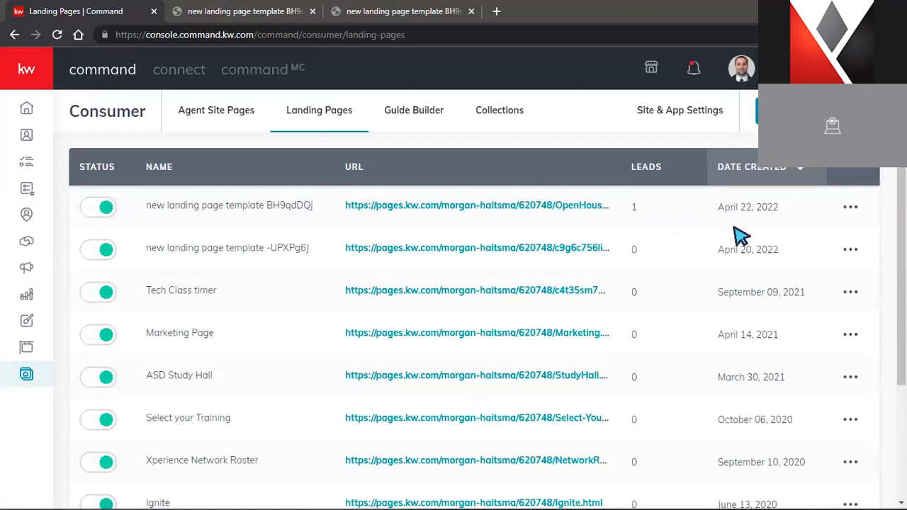
click(856, 221)
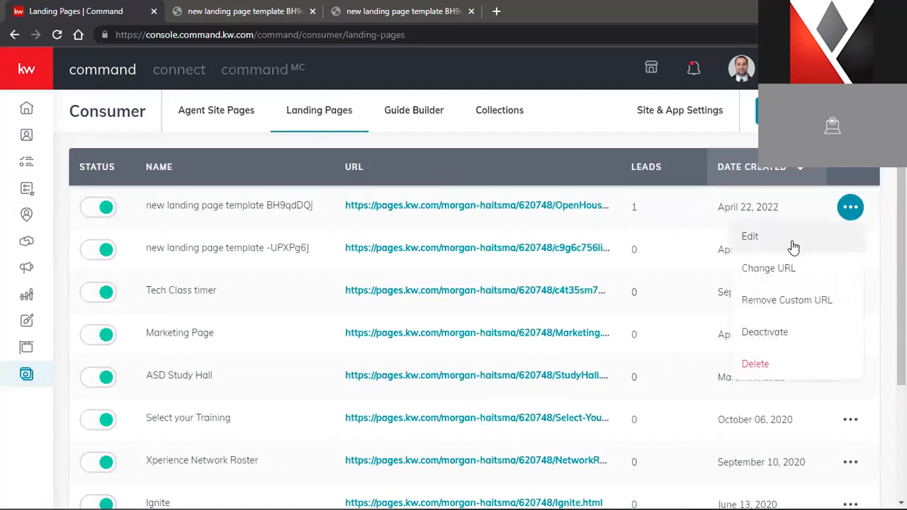
click(749, 238)
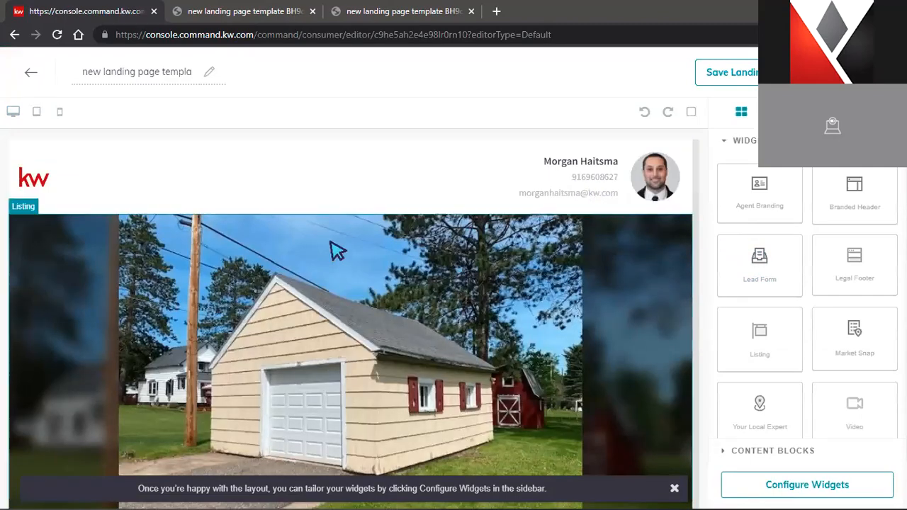
Drag a Video widget onto the template just above the Lead Form and select it
scroll(413, 297, down, 3)
scroll(412, 297, down, 10)
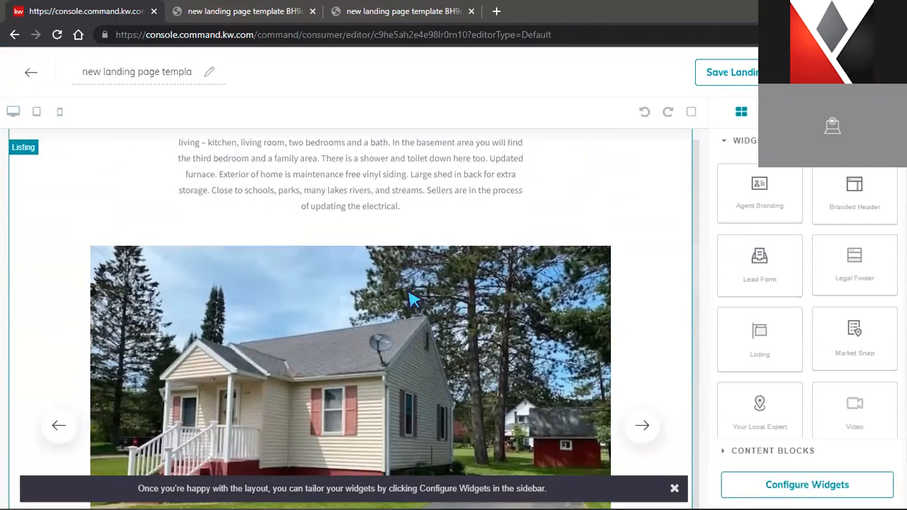
scroll(405, 298, down, 10)
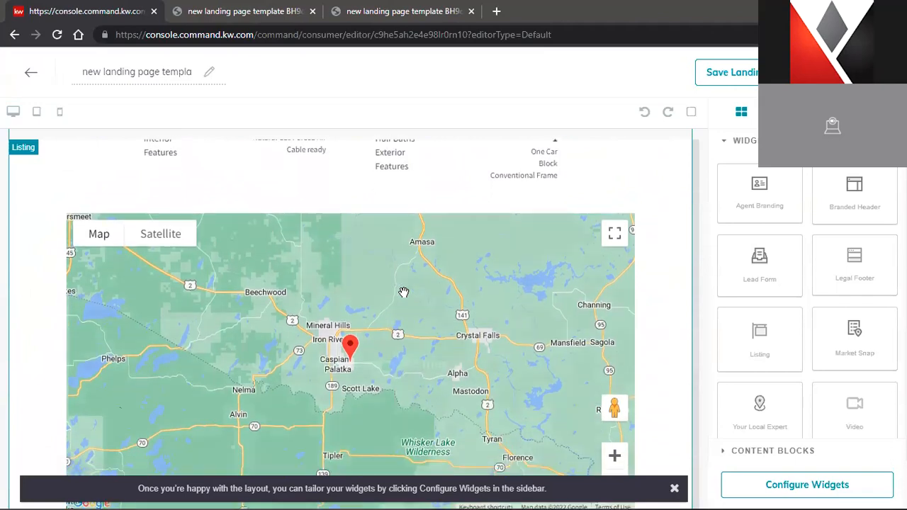
scroll(403, 292, down, 3)
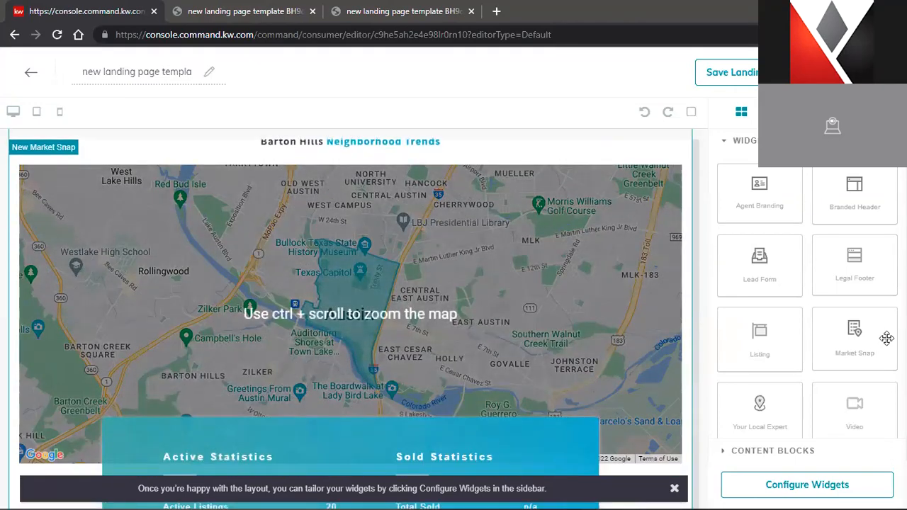
scroll(360, 298, down, 6)
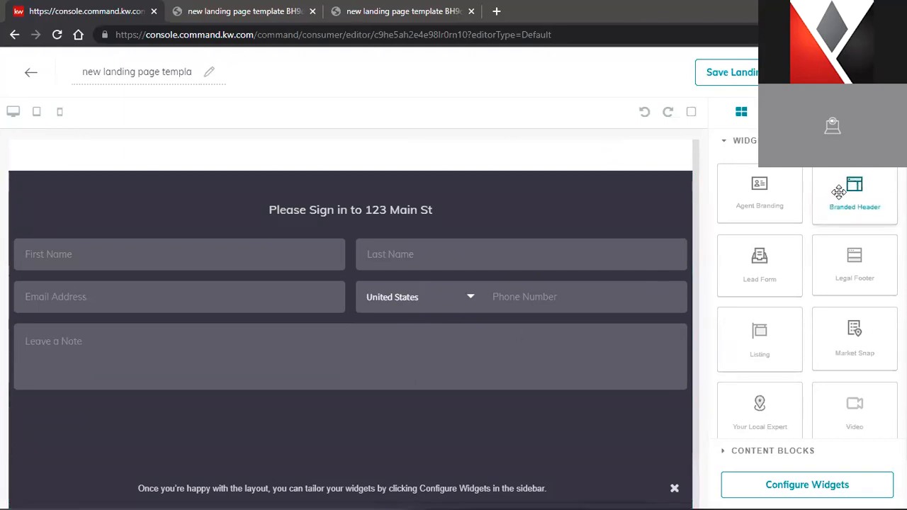
scroll(832, 287, down, 1)
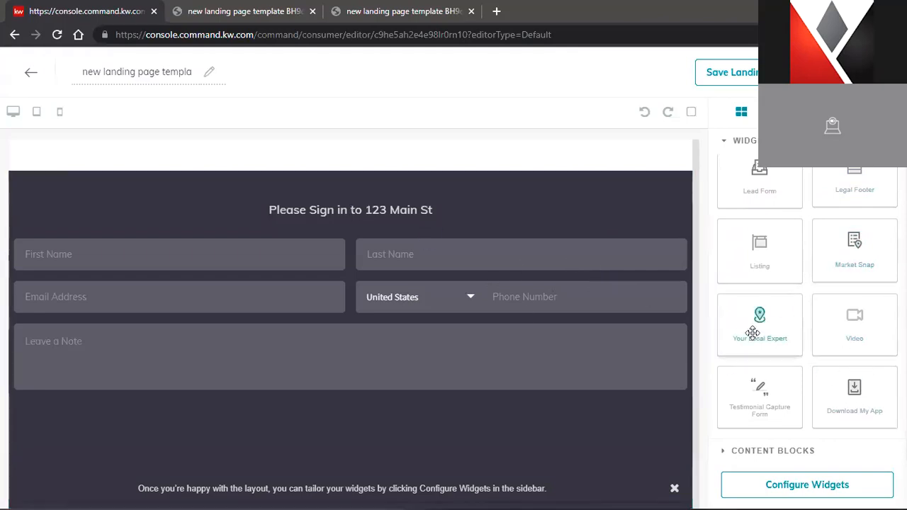
drag(864, 329, 604, 202)
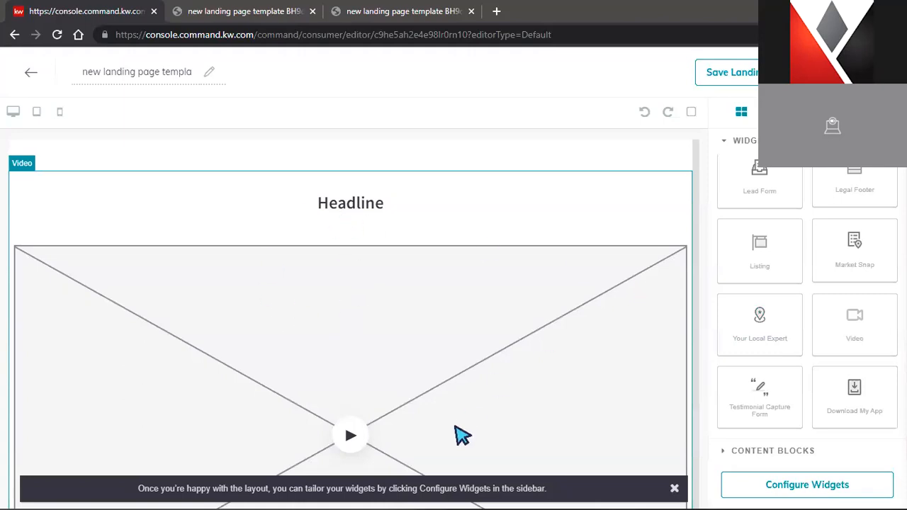
click(518, 396)
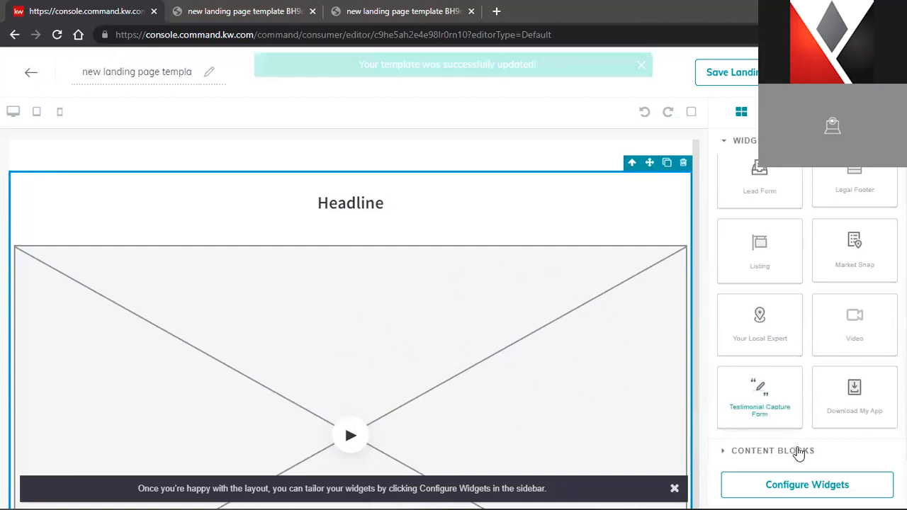
Set the Video widget headline to 'Pie Giveaway 2021'
click(817, 487)
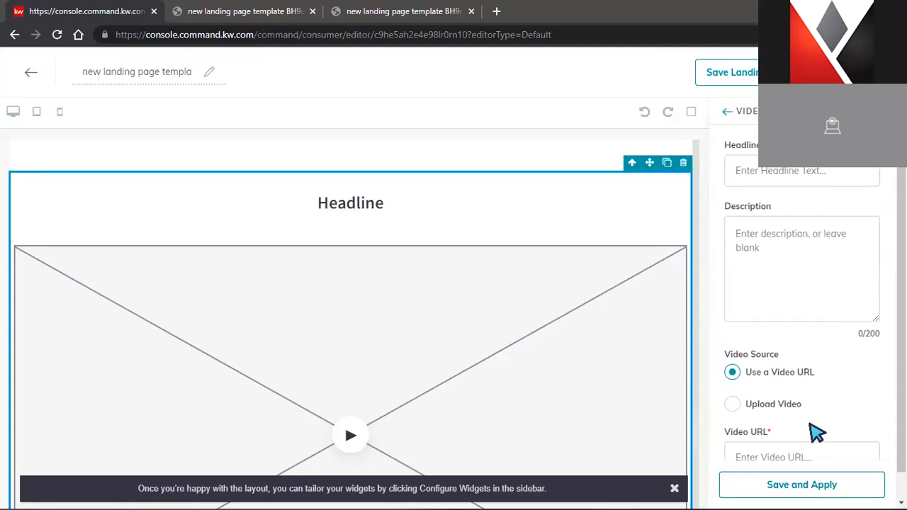
scroll(386, 283, down, 4)
scroll(403, 290, up, 2)
scroll(405, 289, up, 2)
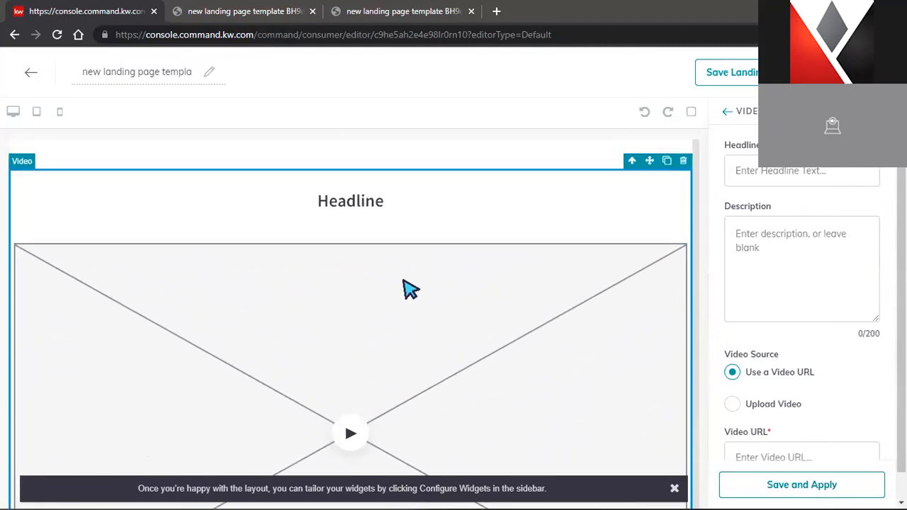
click(820, 173)
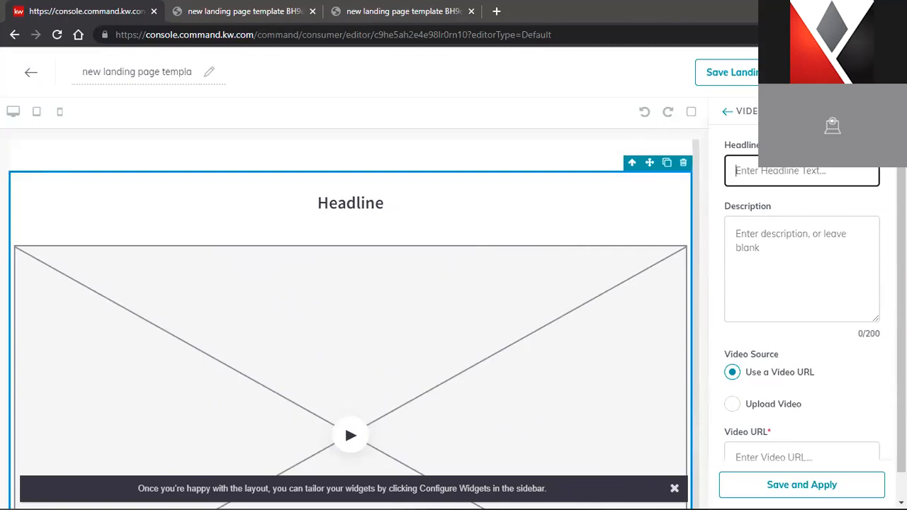
text(Last Ye)
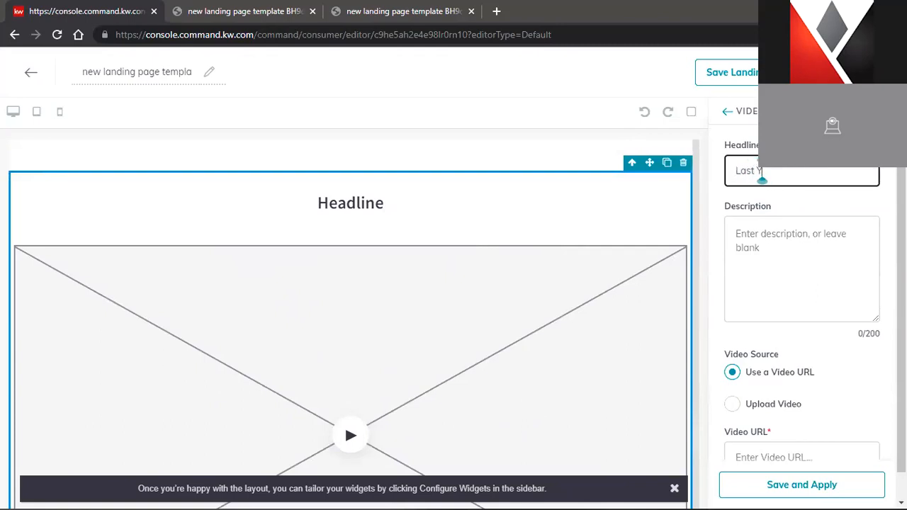
key(BackSpace)
key(BackSpace)
key(BackSpace)
key(BackSpace)
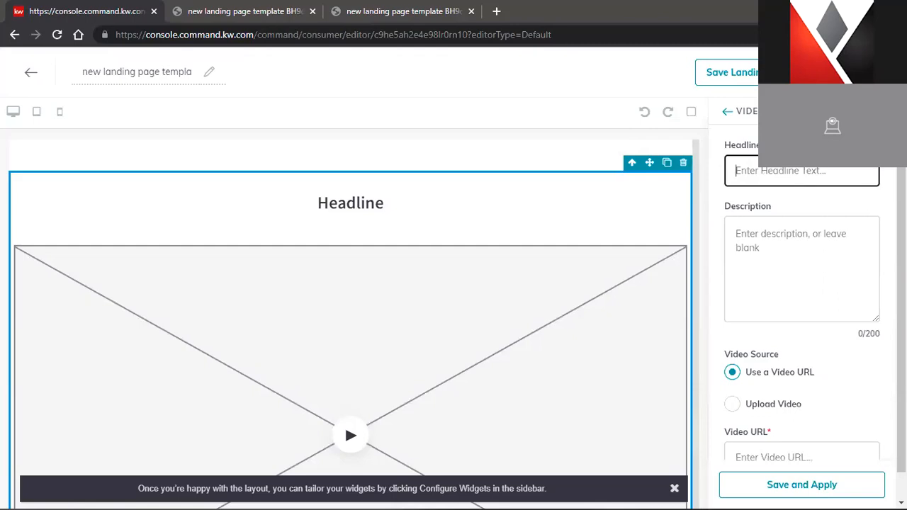
text(Pie Giveaway 2021)
Enter the description 'Join us for next years Event!', fixing the stray-letter typo
click(786, 240)
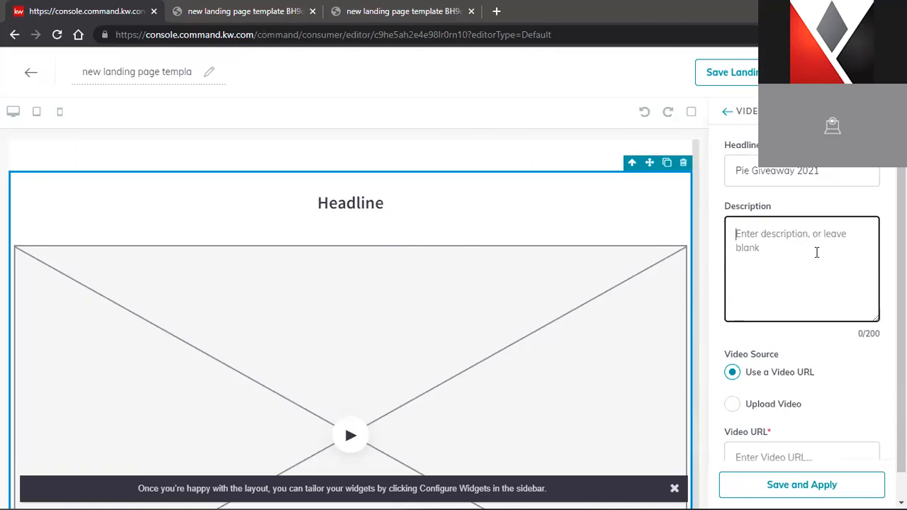
scroll(552, 299, down, 5)
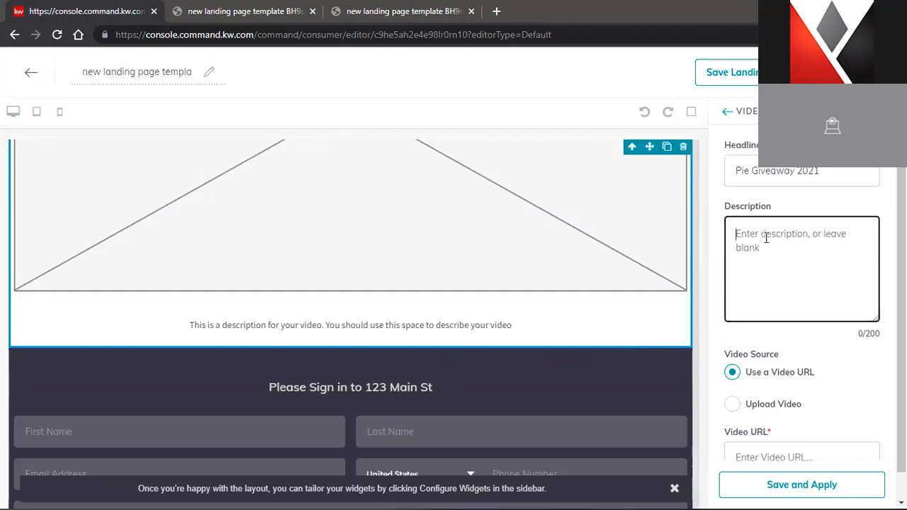
text(Join us a)
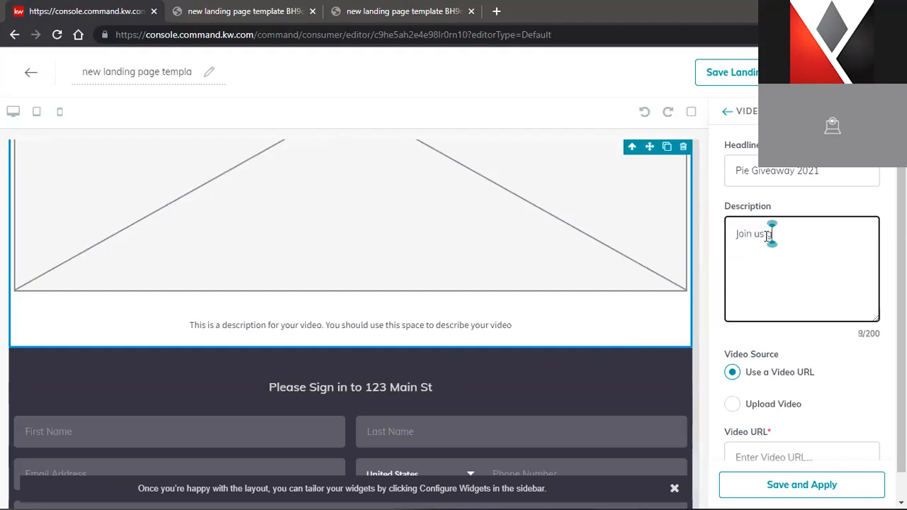
text(for next ye)
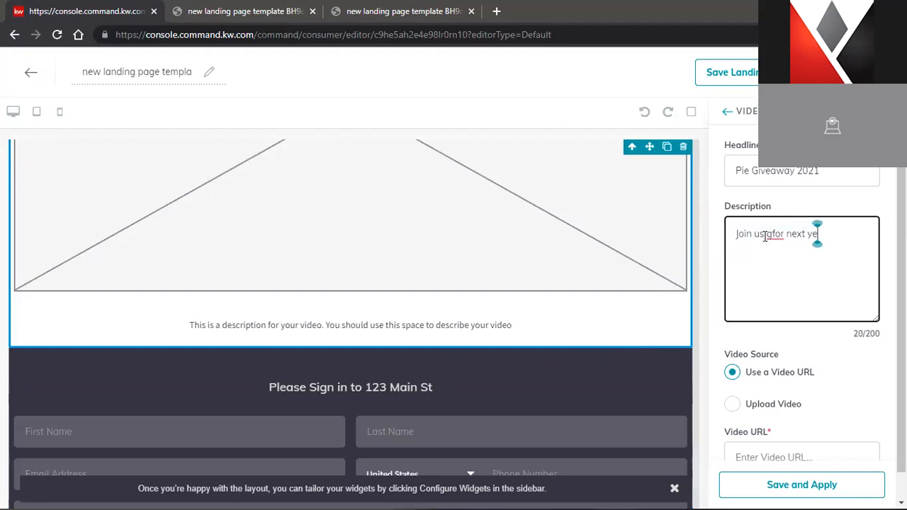
text(ars Event!)
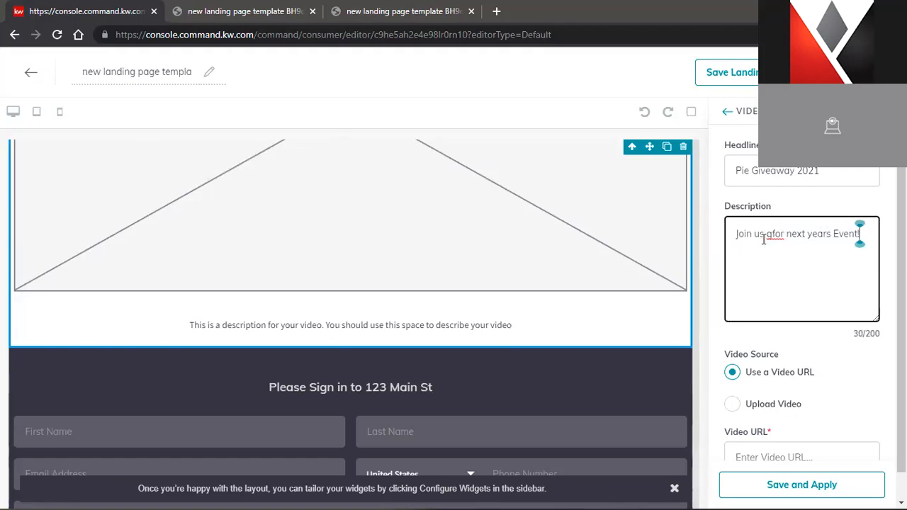
click(770, 228)
key(BackSpace)
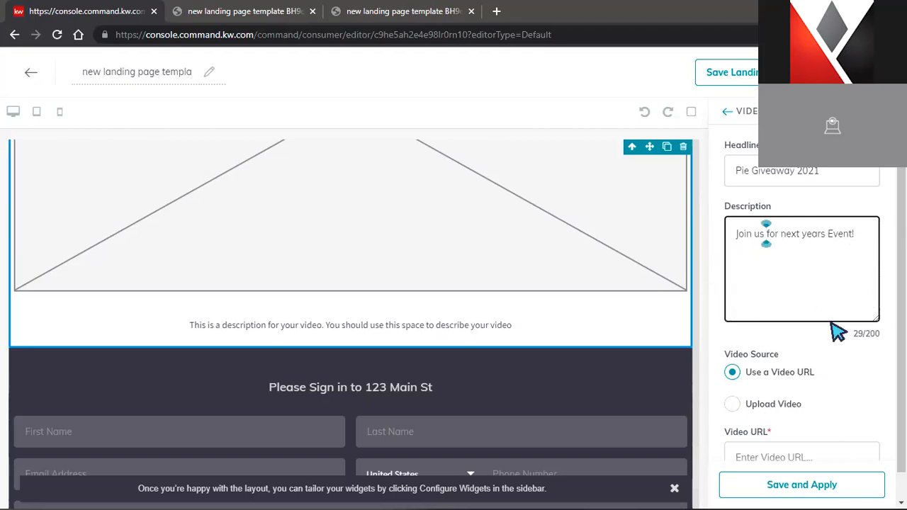
scroll(835, 317, down, 1)
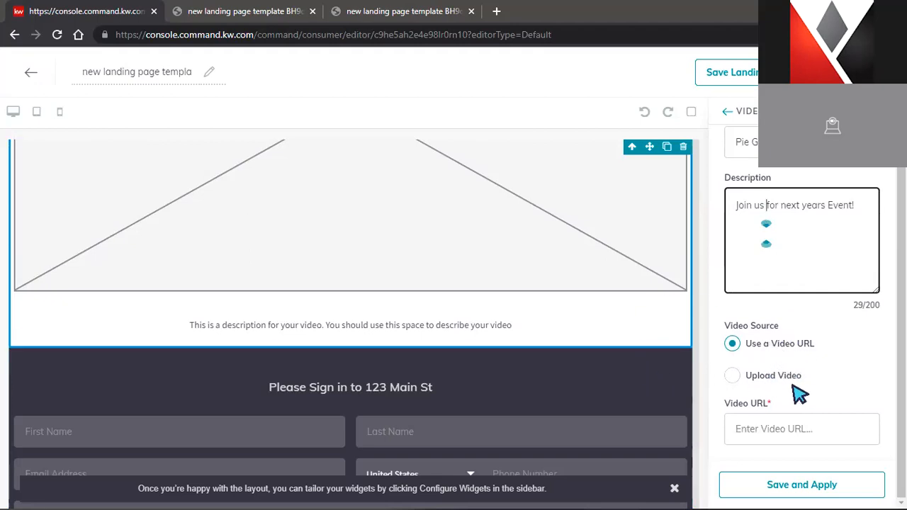
click(742, 378)
scroll(789, 419, down, 1)
scroll(789, 419, up, 2)
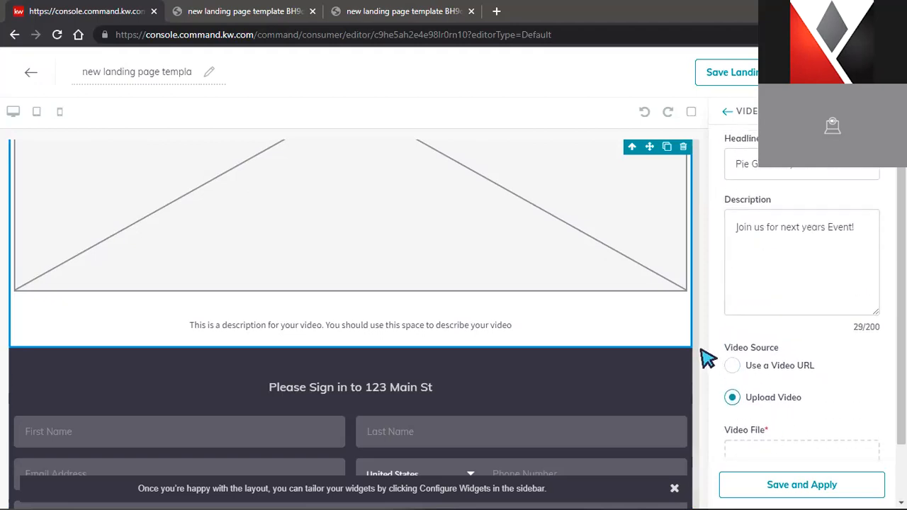
click(736, 373)
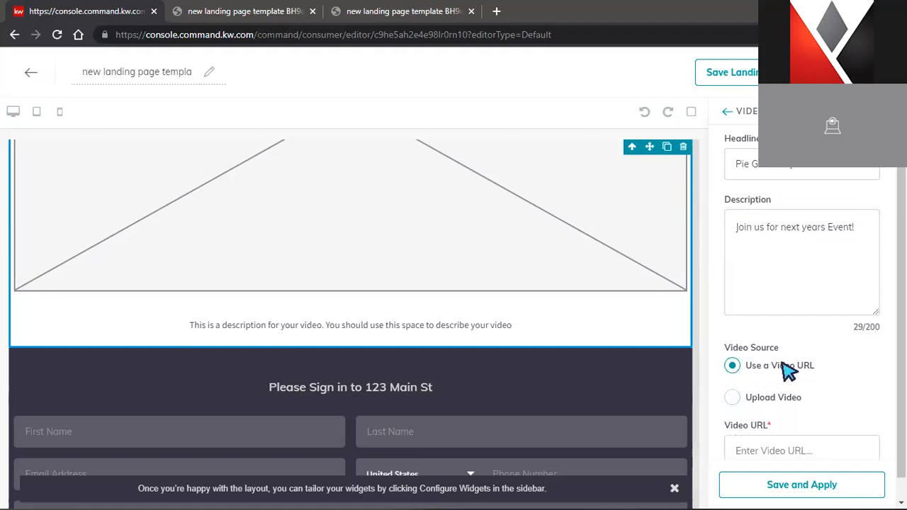
scroll(786, 393, down, 1)
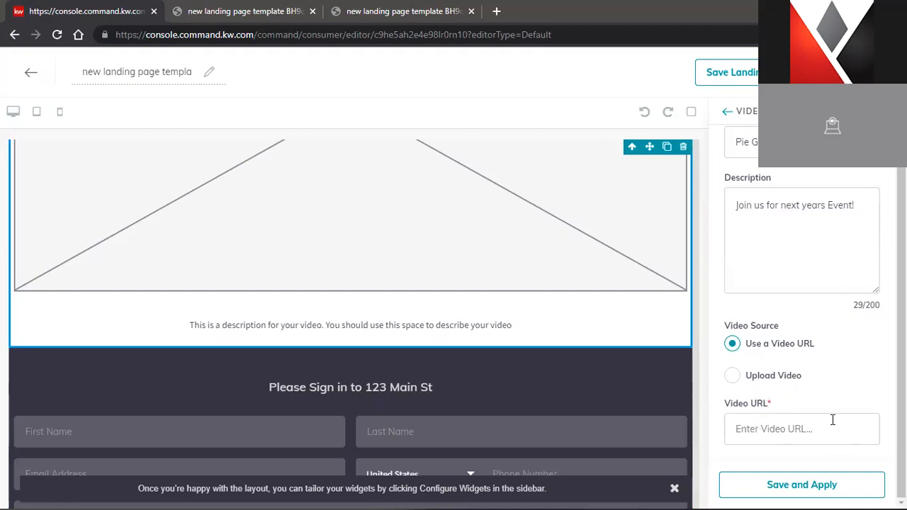
click(733, 376)
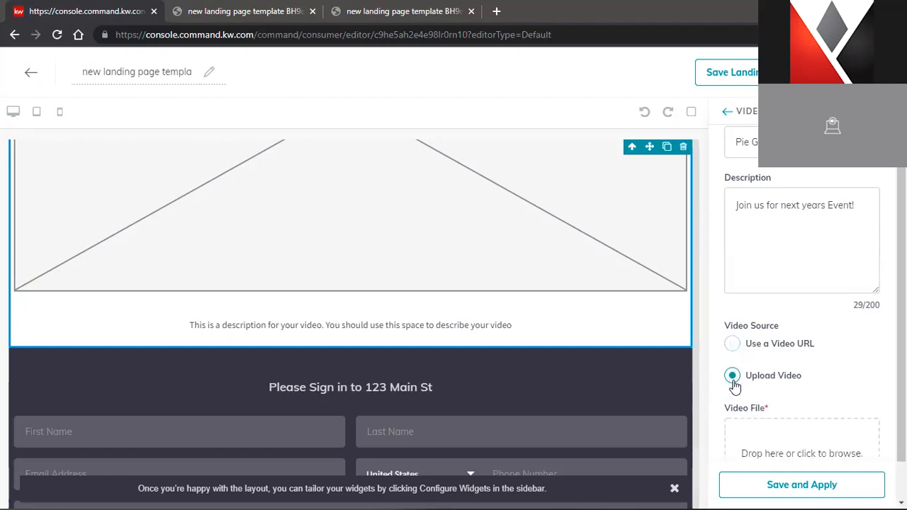
scroll(791, 407, down, 1)
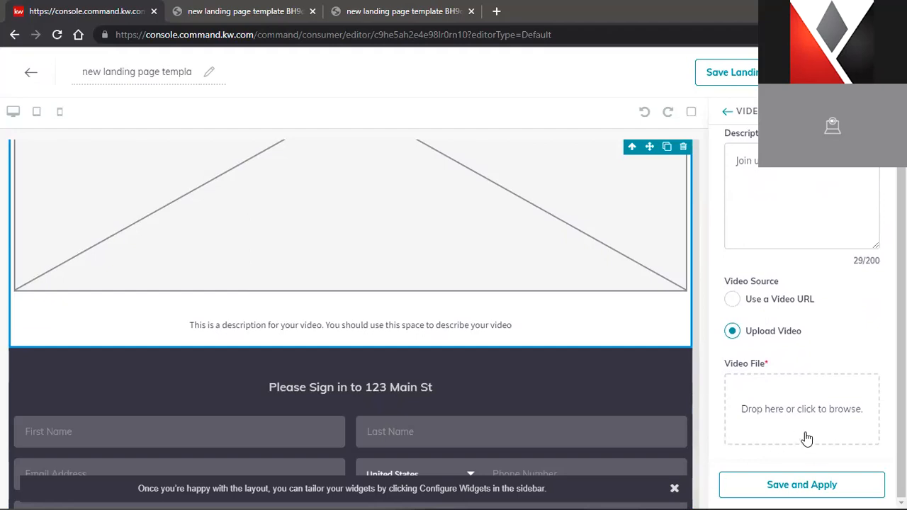
scroll(782, 361, up, 2)
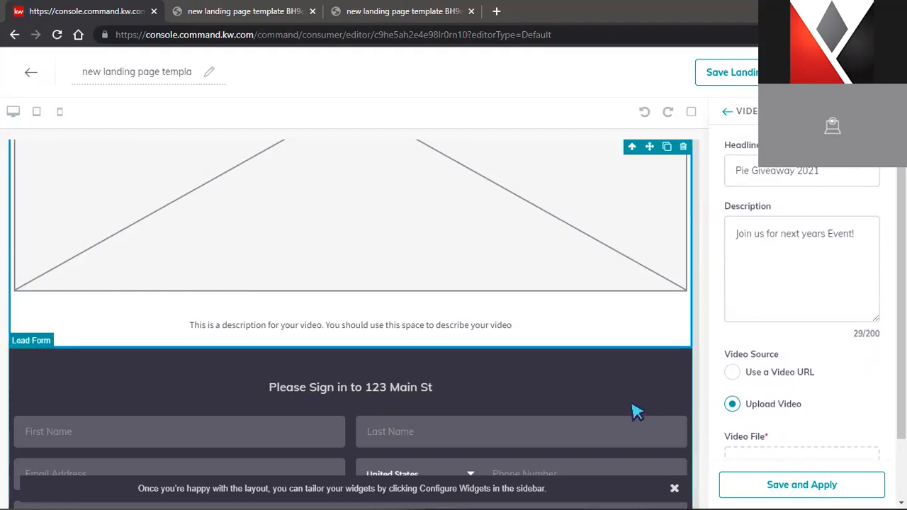
scroll(212, 308, up, 5)
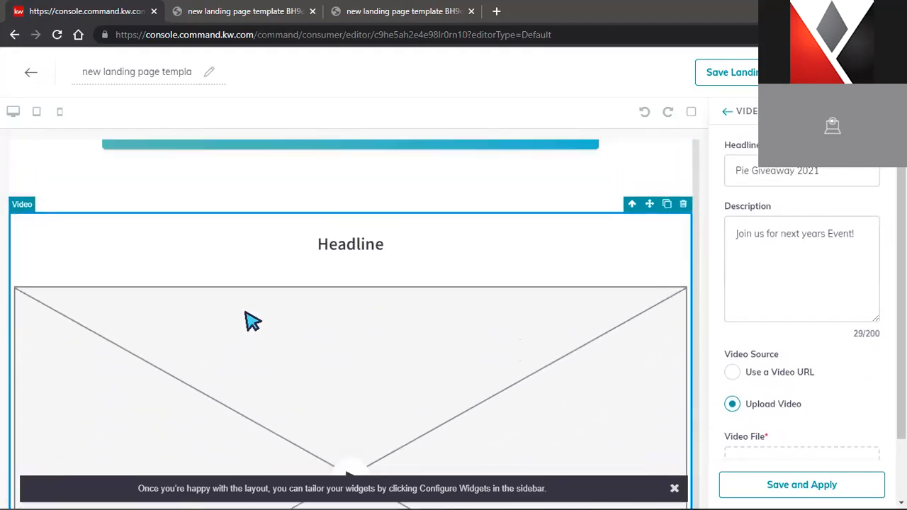
scroll(347, 298, down, 4)
scroll(382, 319, up, 2)
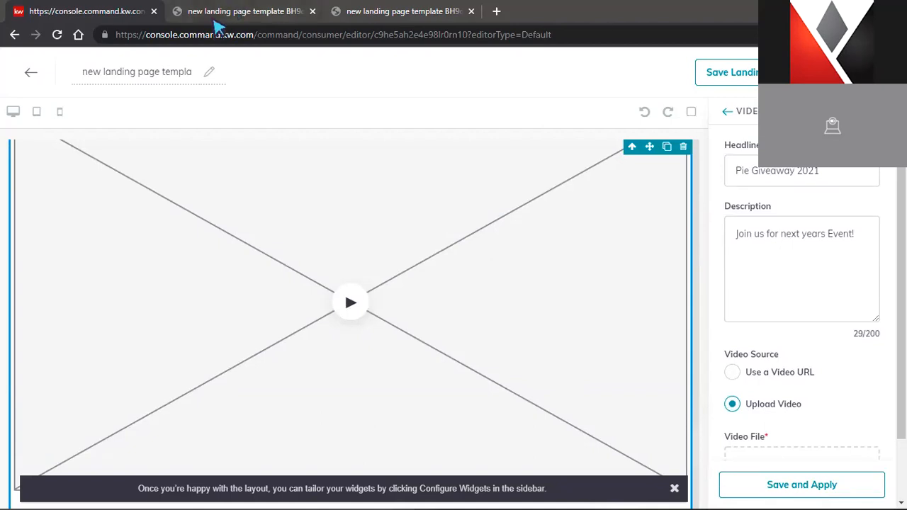
click(800, 494)
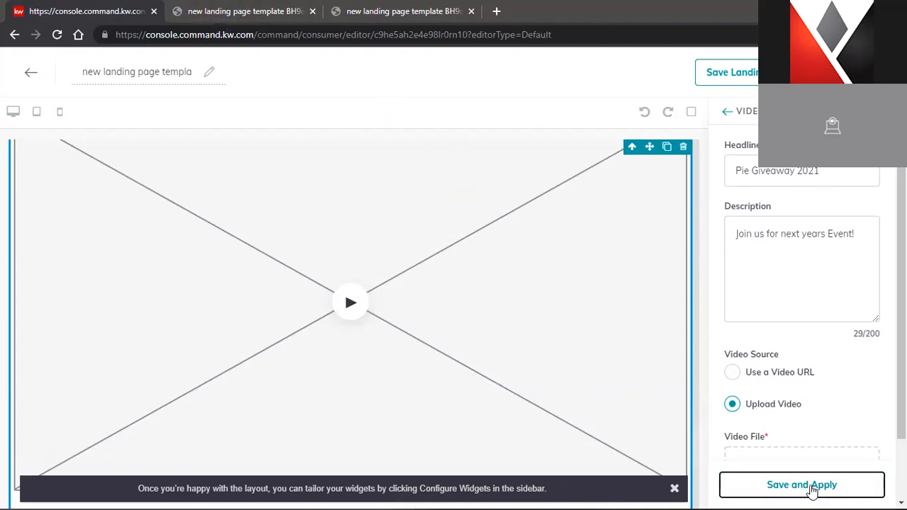
scroll(505, 288, down, 4)
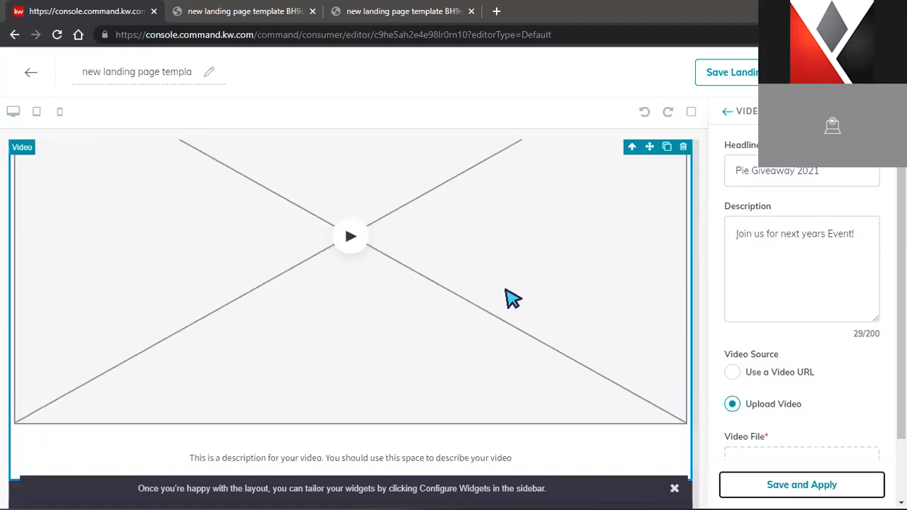
scroll(791, 374, down, 2)
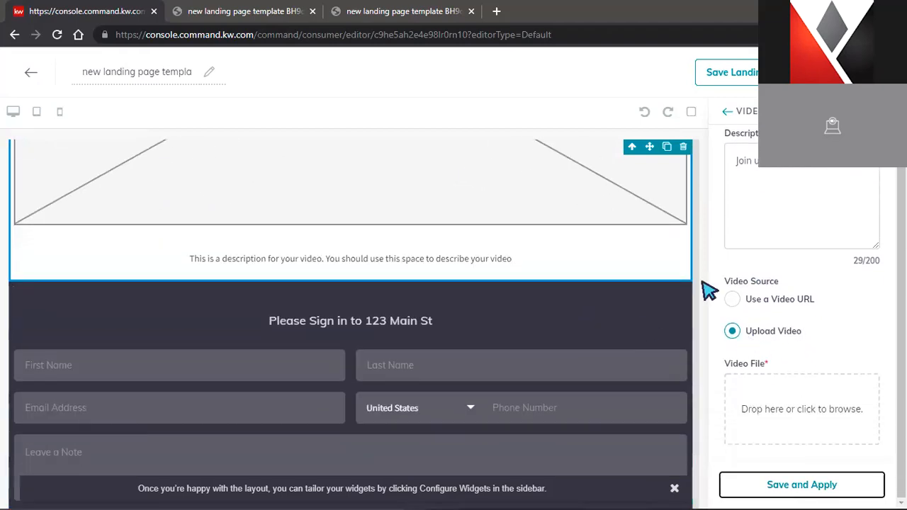
click(732, 300)
Paste the editor page's own address as the Video URL; it's rejected as a disallowed video provider
click(416, 35)
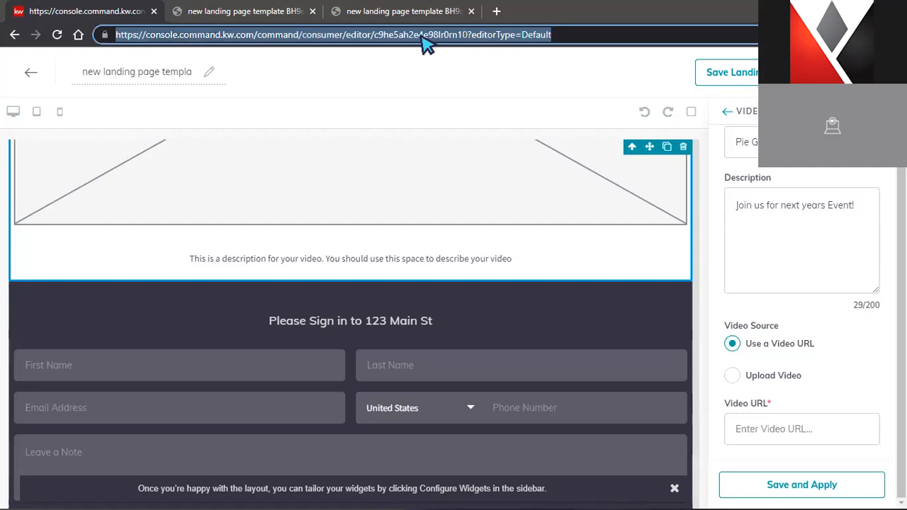
right_click(418, 42)
click(454, 139)
right_click(784, 428)
click(657, 296)
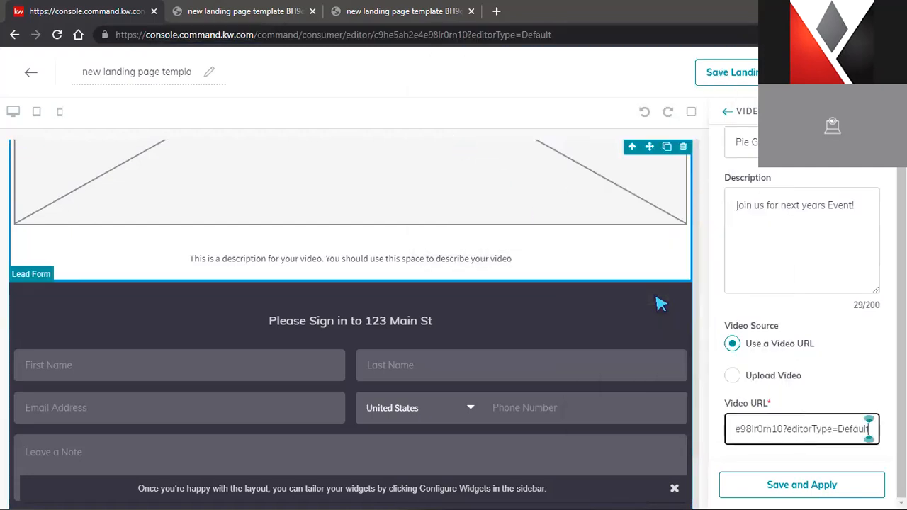
click(808, 451)
scroll(847, 442, down, 1)
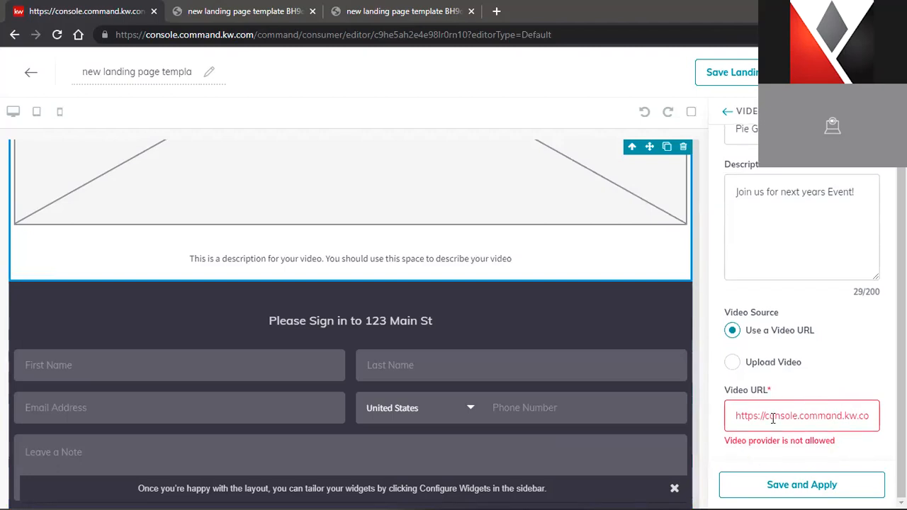
scroll(530, 385, up, 3)
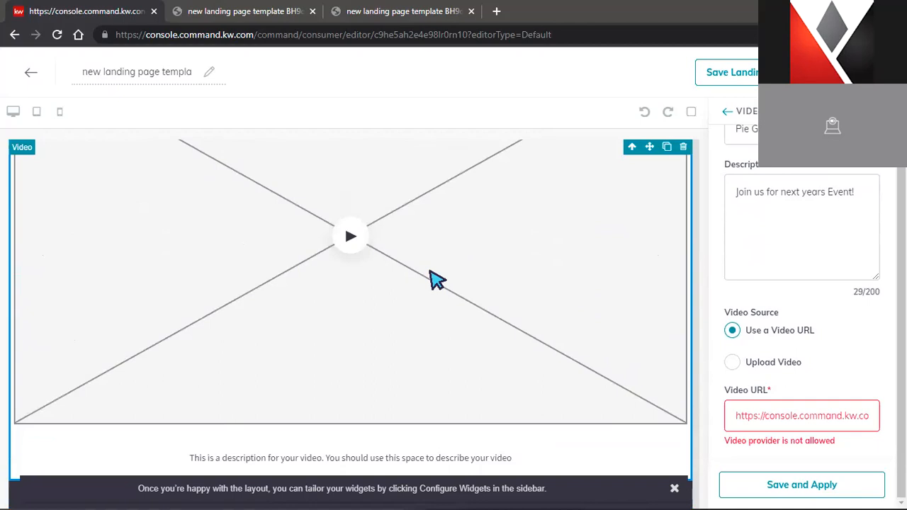
click(528, 303)
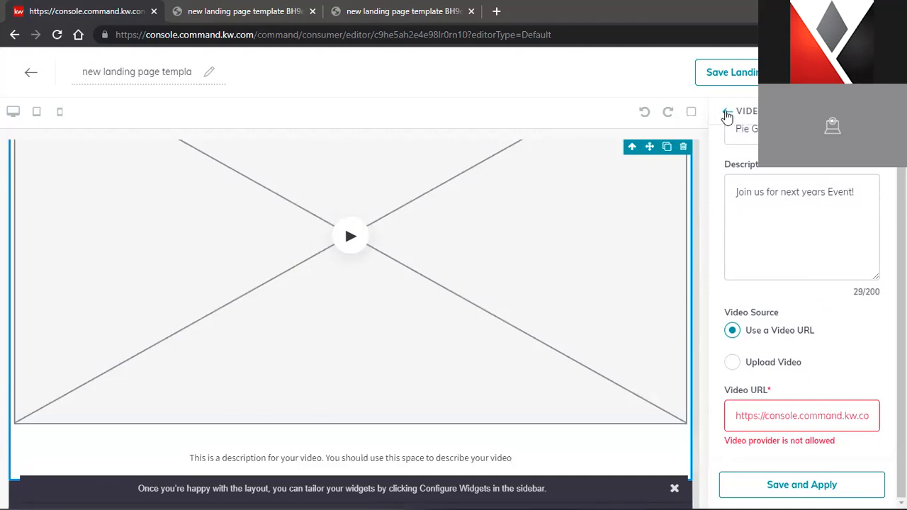
Delete the Video widget from the Configure Widgets list and finish configuring
click(725, 114)
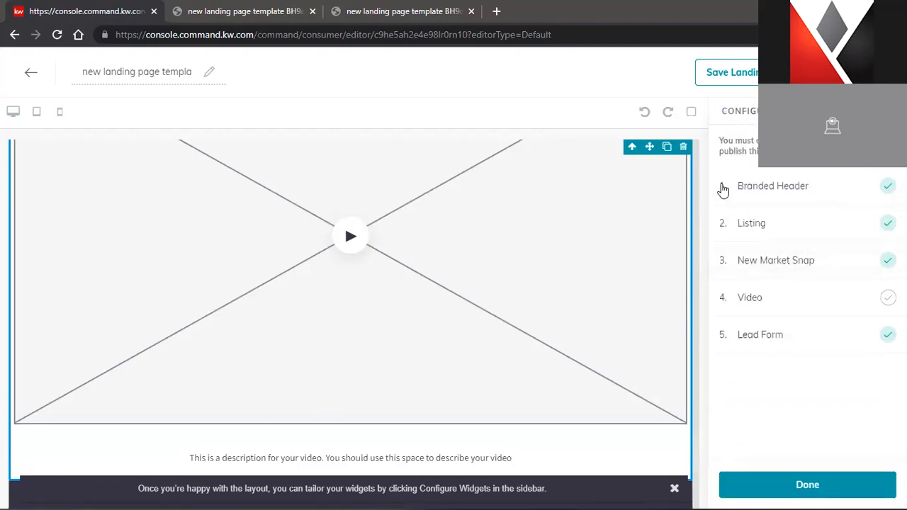
click(683, 146)
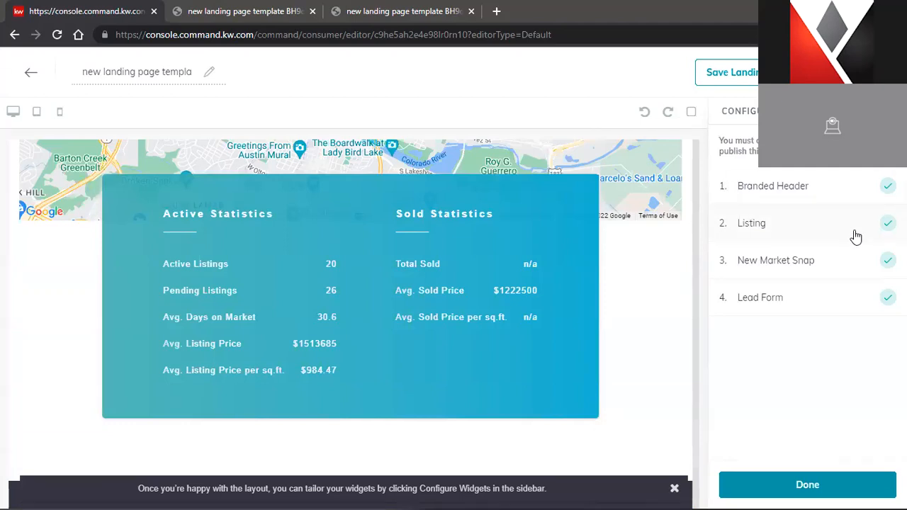
click(807, 484)
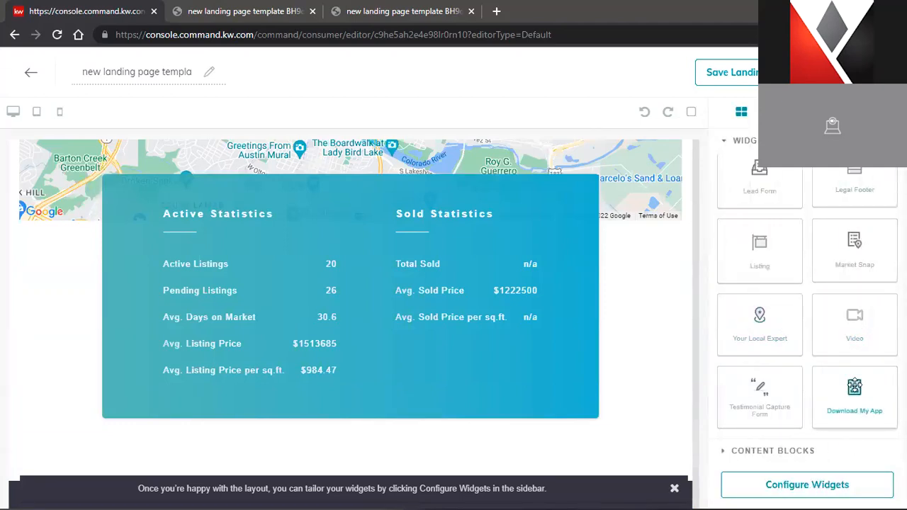
Drag a Download My App section onto the page below the market statistics
scroll(670, 348, down, 2)
scroll(680, 350, down, 1)
scroll(704, 356, up, 1)
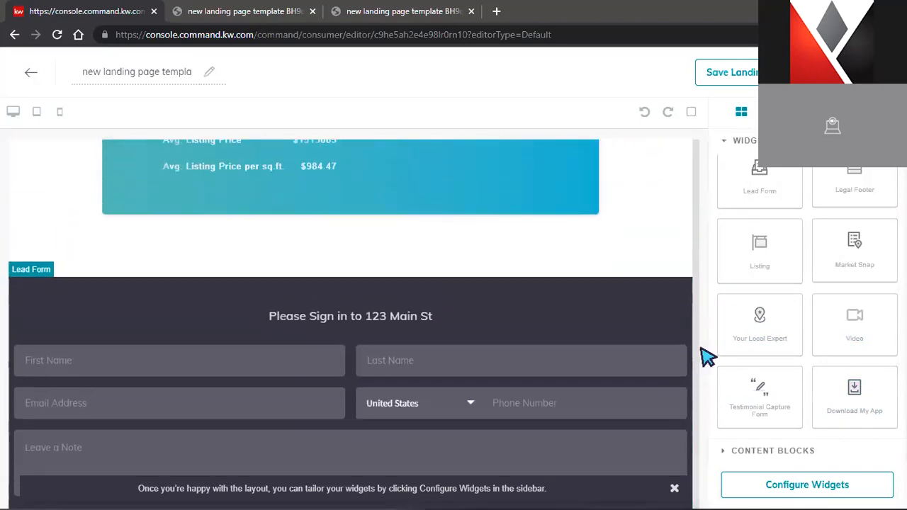
drag(852, 394, 607, 294)
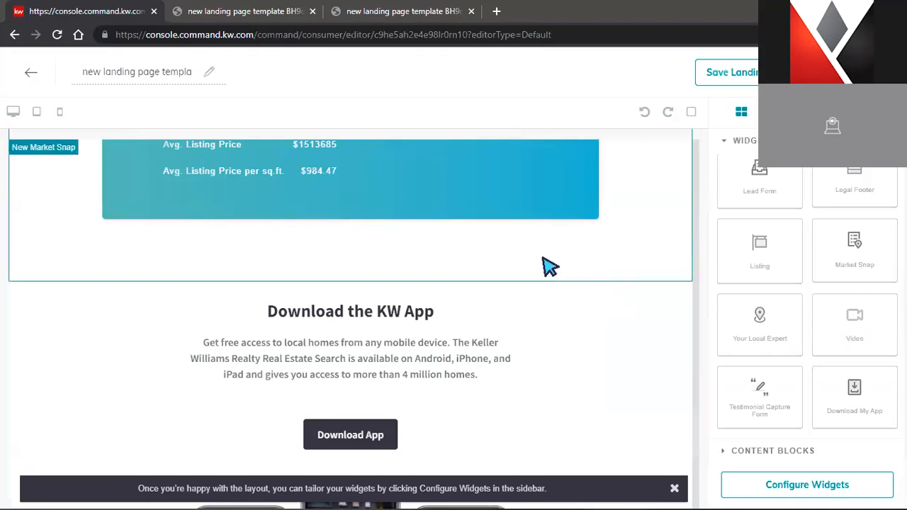
scroll(542, 263, down, 1)
scroll(397, 326, down, 2)
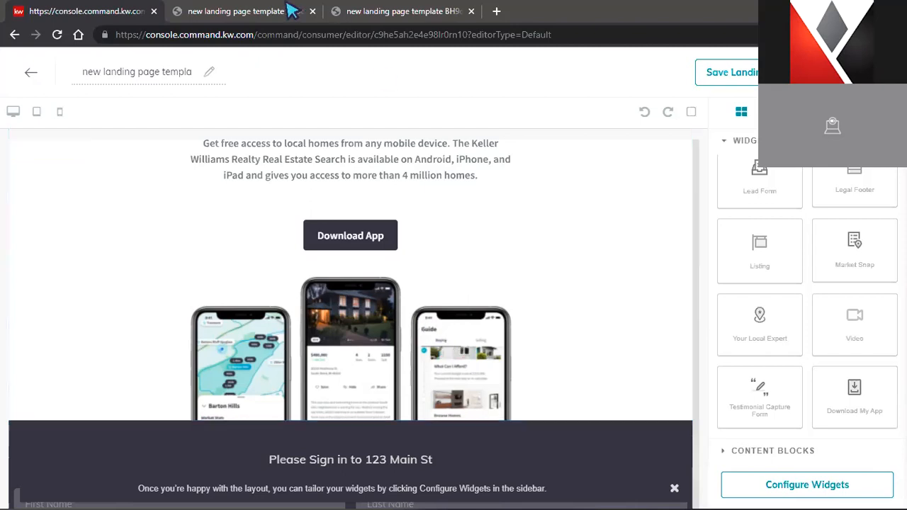
Exit the landing page editor, discarding unsaved changes
scroll(394, 184, up, 1)
scroll(399, 190, up, 3)
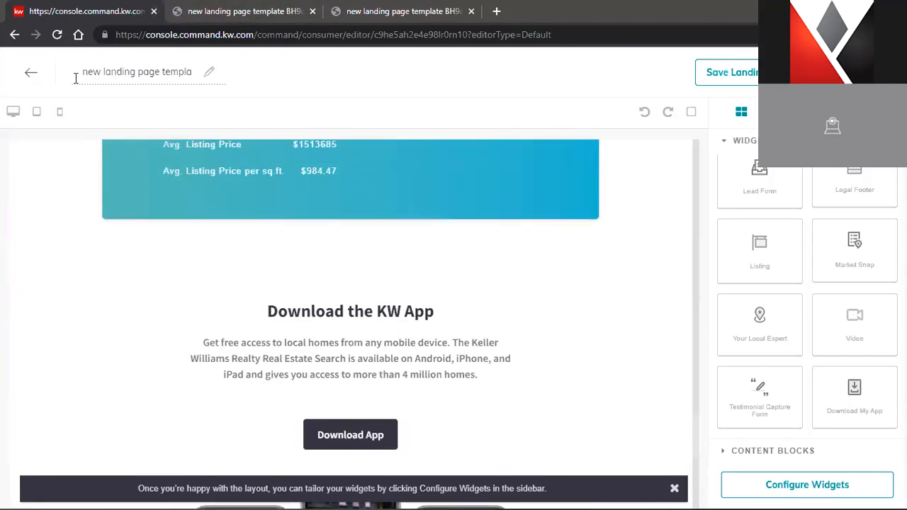
click(31, 72)
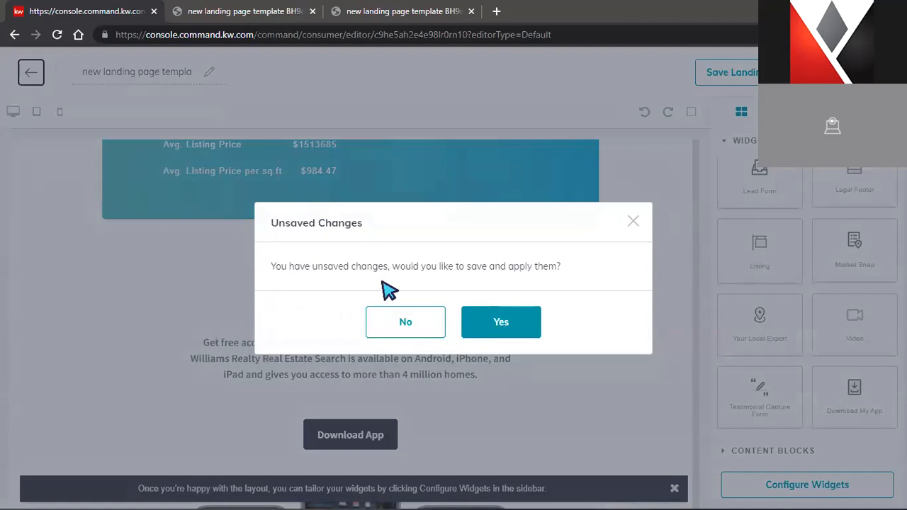
click(407, 324)
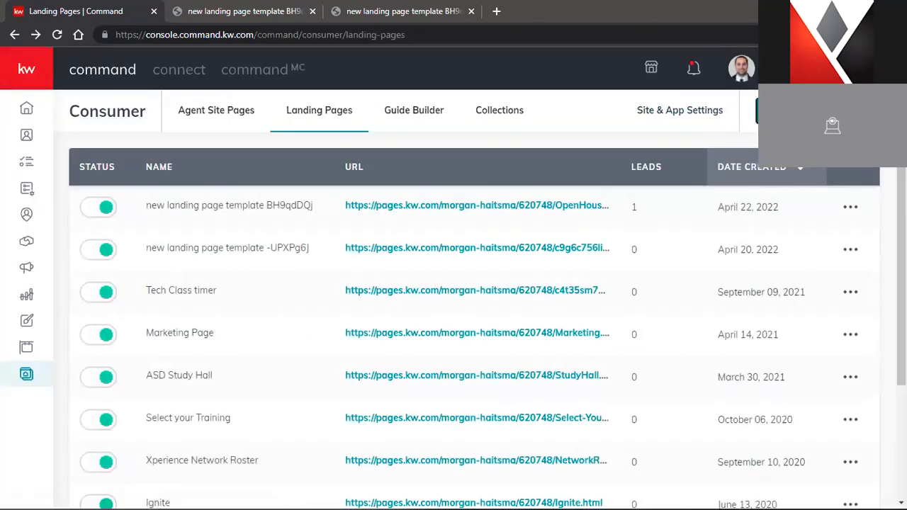
Dismiss the Create a New Page dialog and open the newest landing page (BH9qdDQj) for editing
click(757, 111)
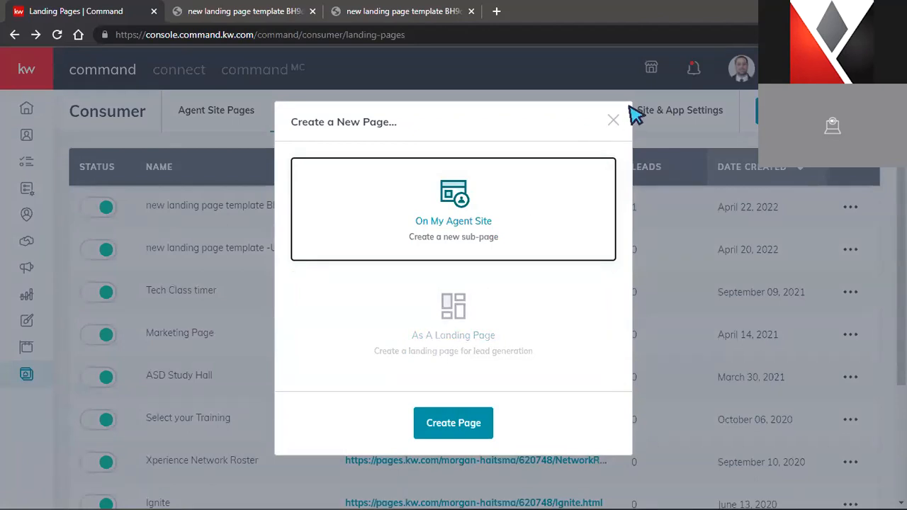
click(614, 121)
click(850, 206)
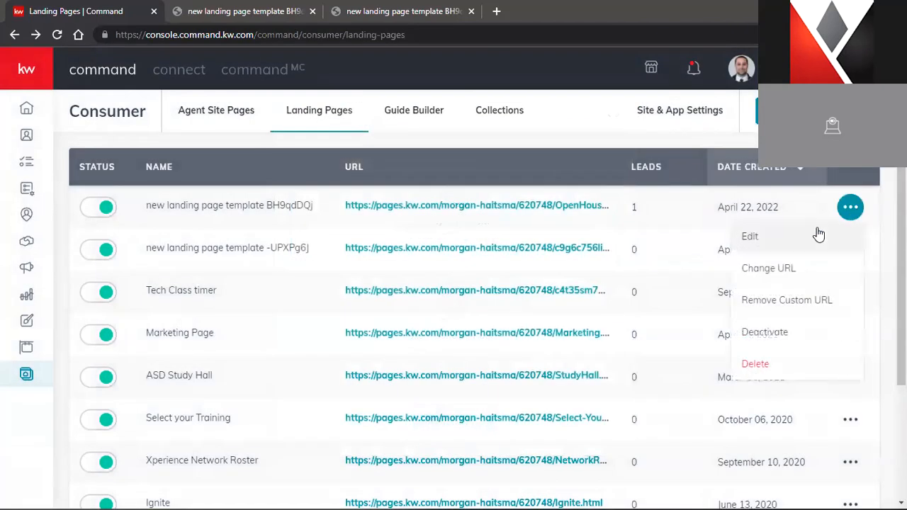
click(816, 235)
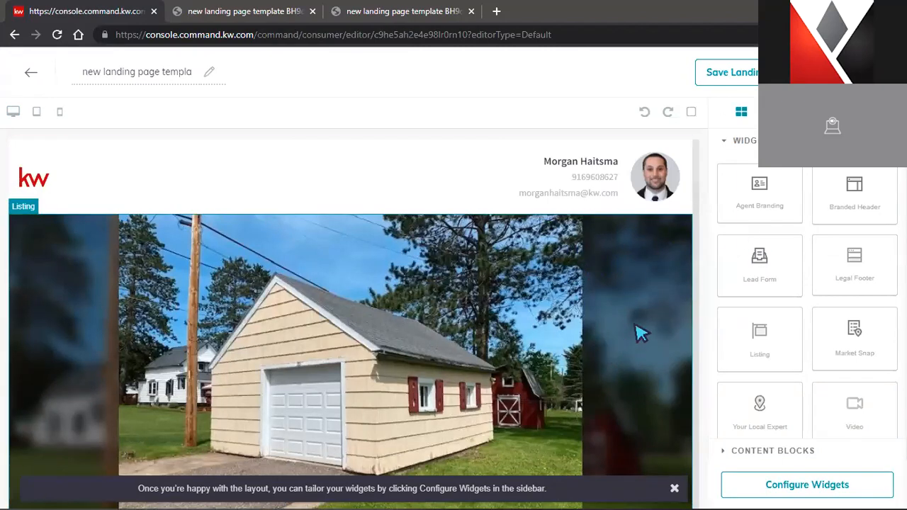
Drag the Testimonial Capture Form widget onto the page just above the Barton Hills neighborhood trends
scroll(641, 333, down, 1)
scroll(764, 340, down, 2)
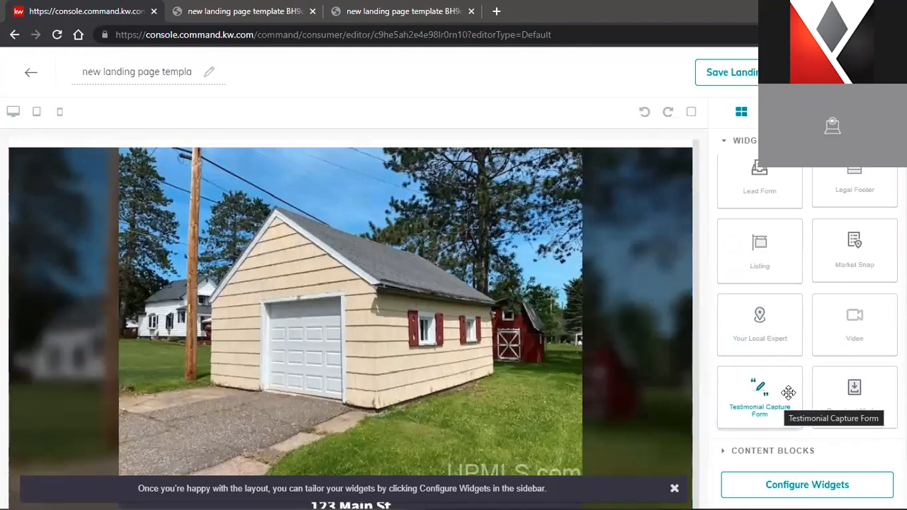
scroll(551, 312, up, 1)
scroll(551, 311, down, 10)
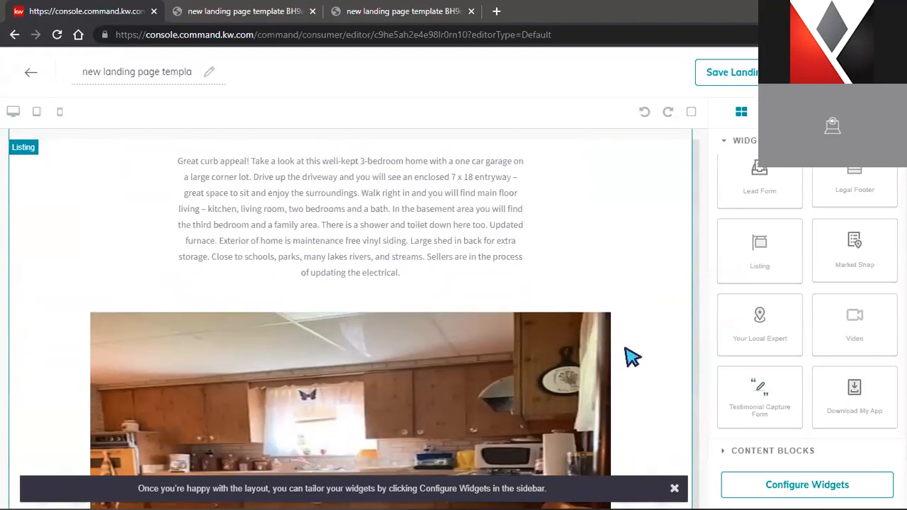
scroll(632, 357, down, 10)
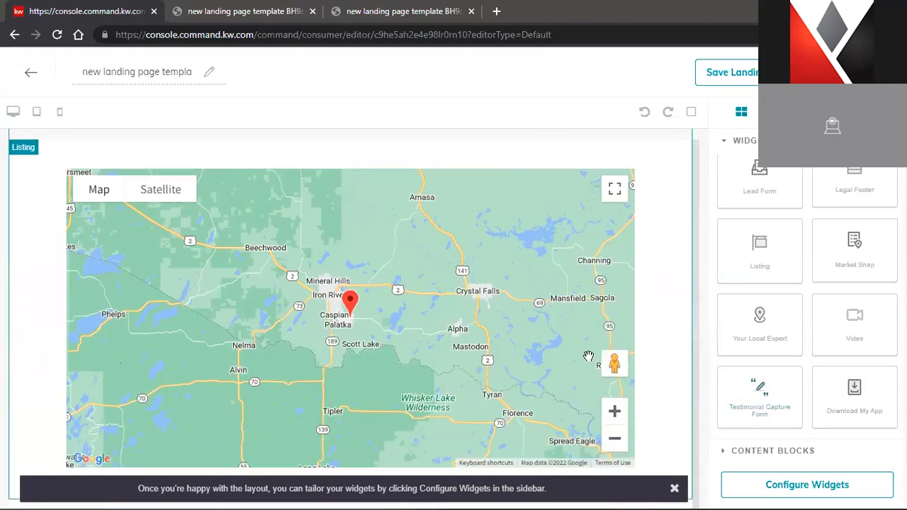
scroll(588, 356, up, 3)
drag(759, 393, 654, 347)
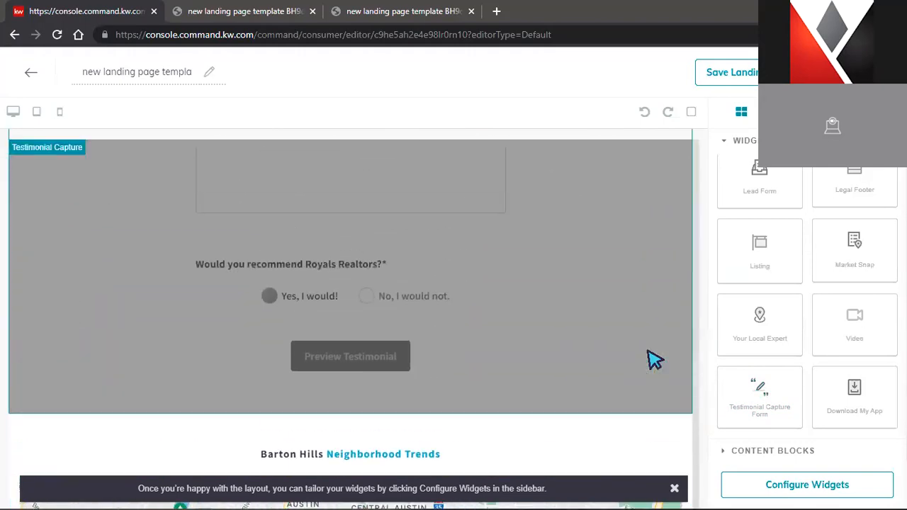
scroll(520, 318, up, 5)
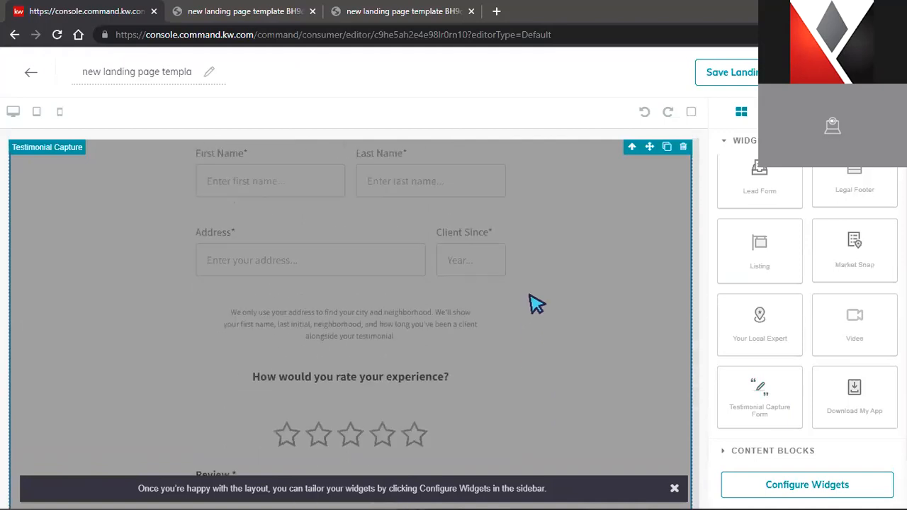
scroll(537, 305, up, 3)
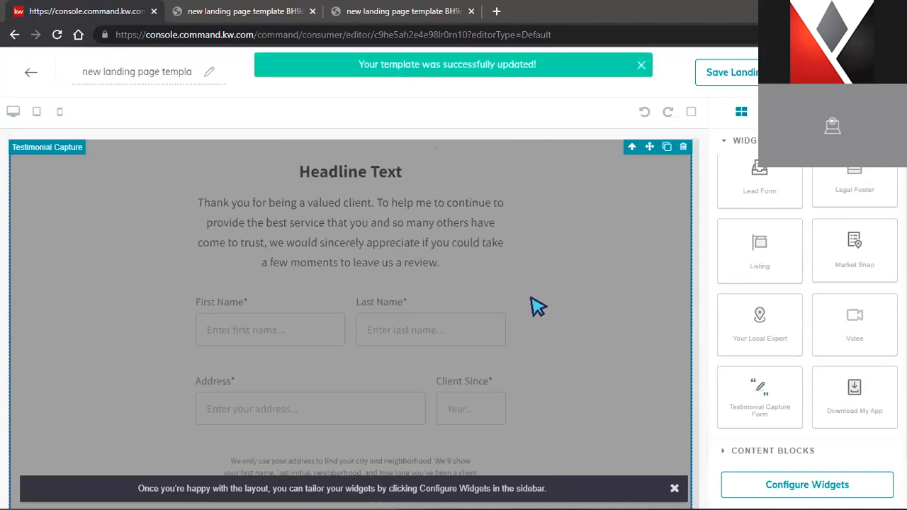
scroll(536, 304, down, 5)
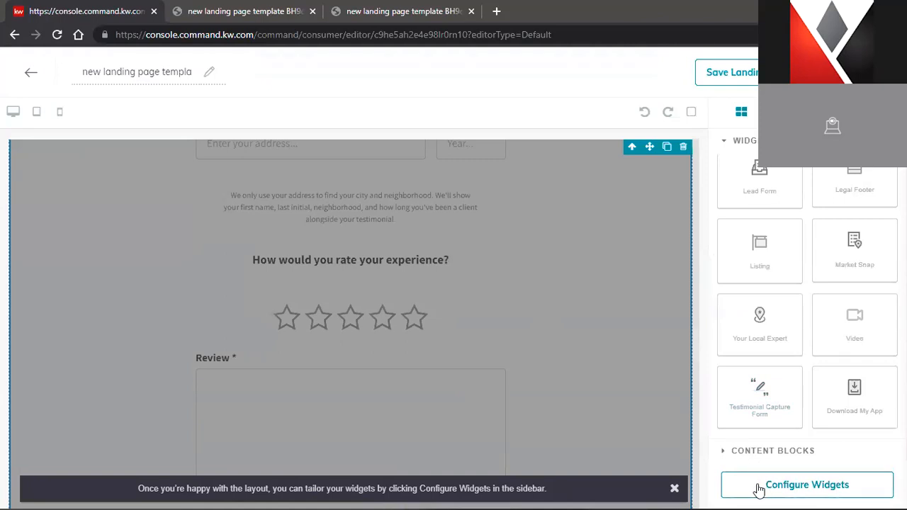
Open the Configure Widgets checklist and look at the New Market Snap widget's settings
click(760, 491)
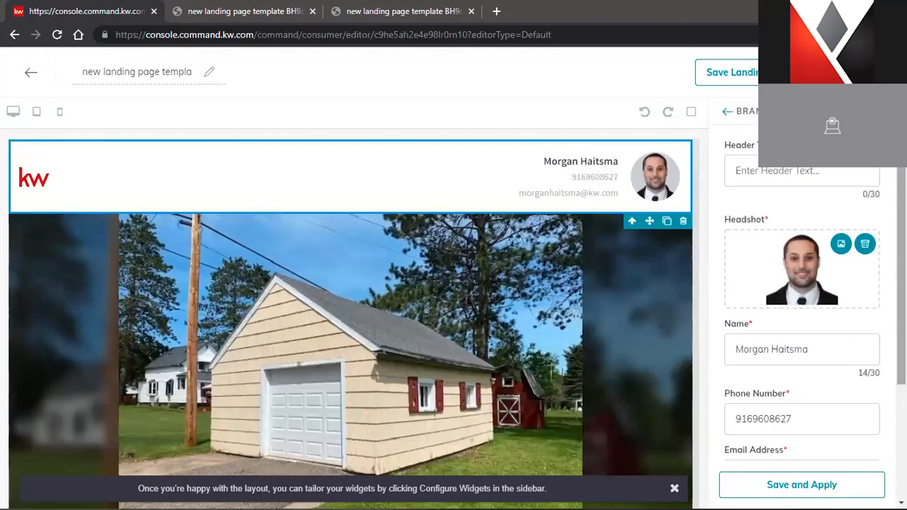
click(727, 111)
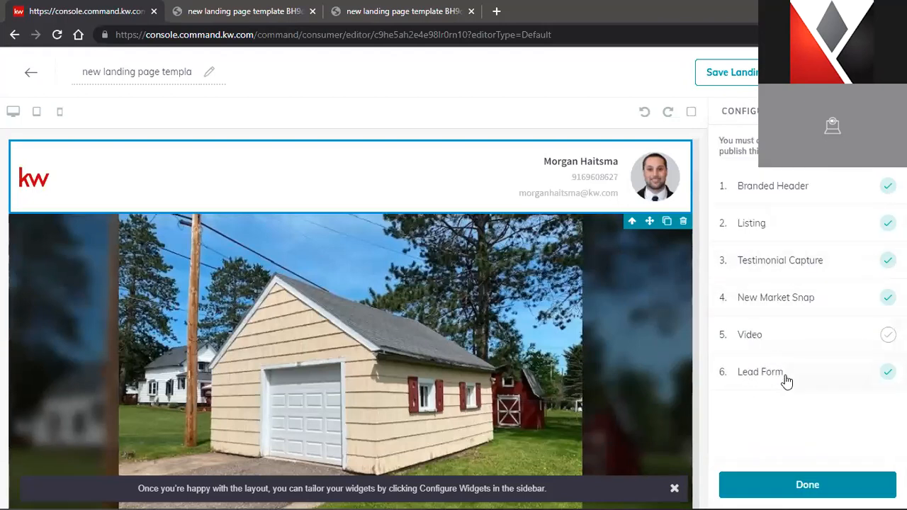
click(759, 344)
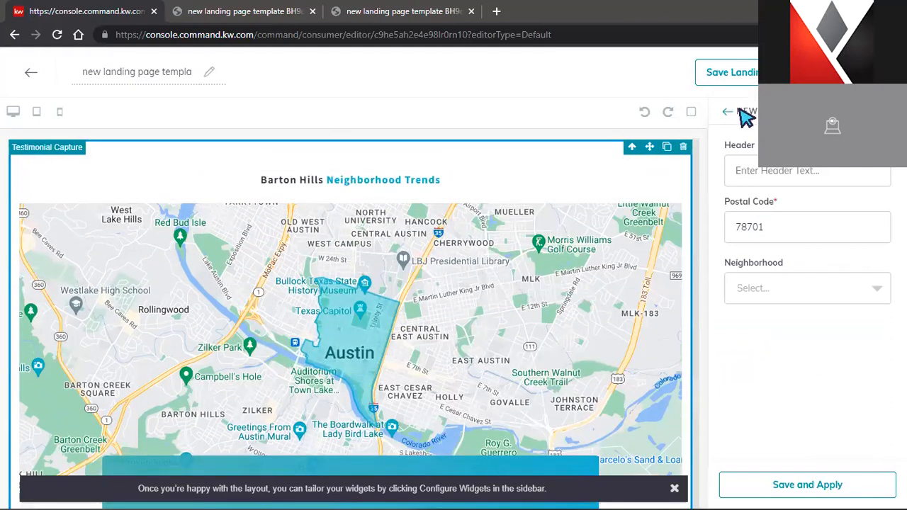
click(727, 112)
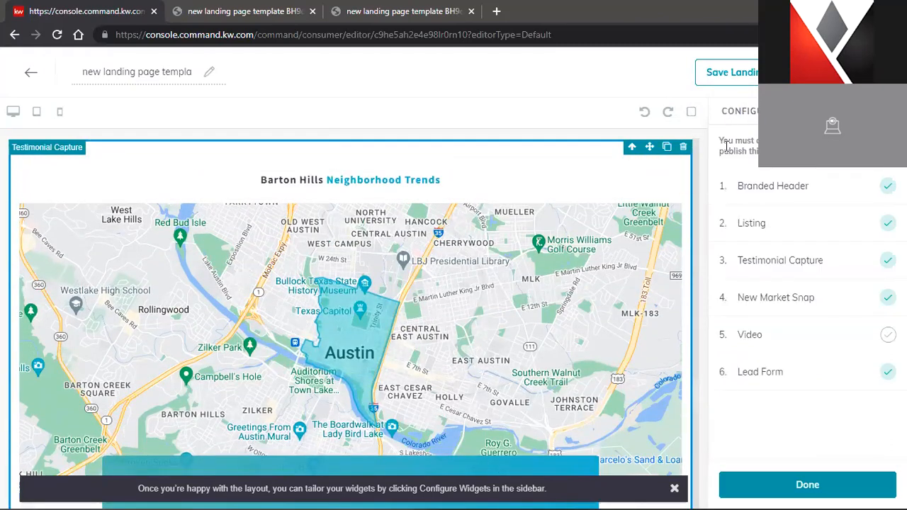
Set the Testimonial Capture team name to Royals Realtors and apply it to the page
click(778, 263)
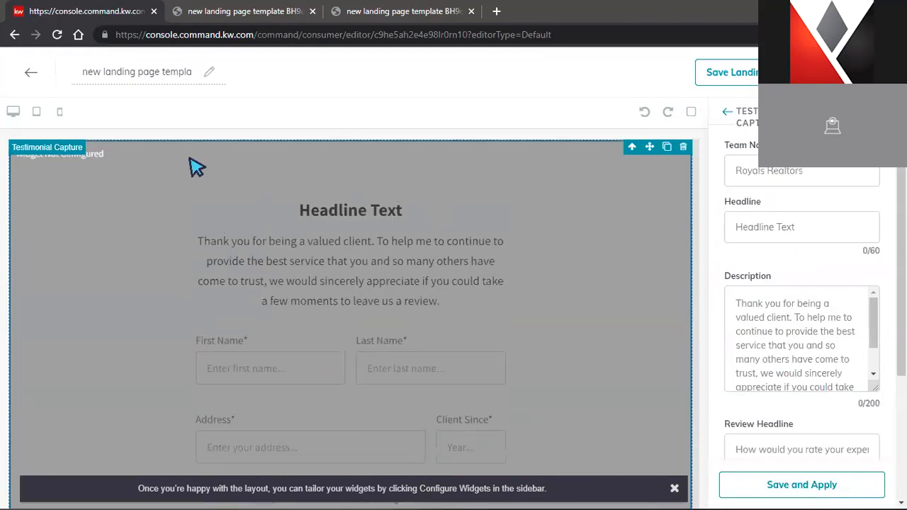
click(787, 173)
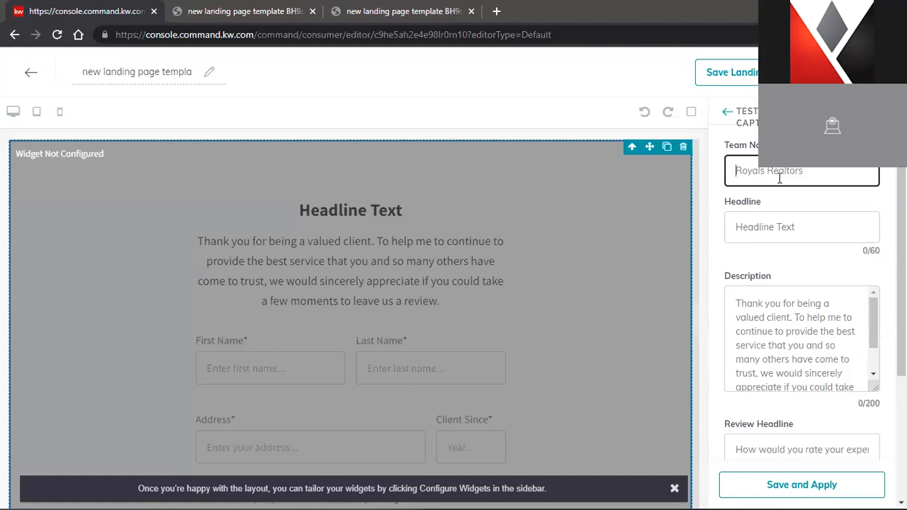
scroll(616, 226, down, 3)
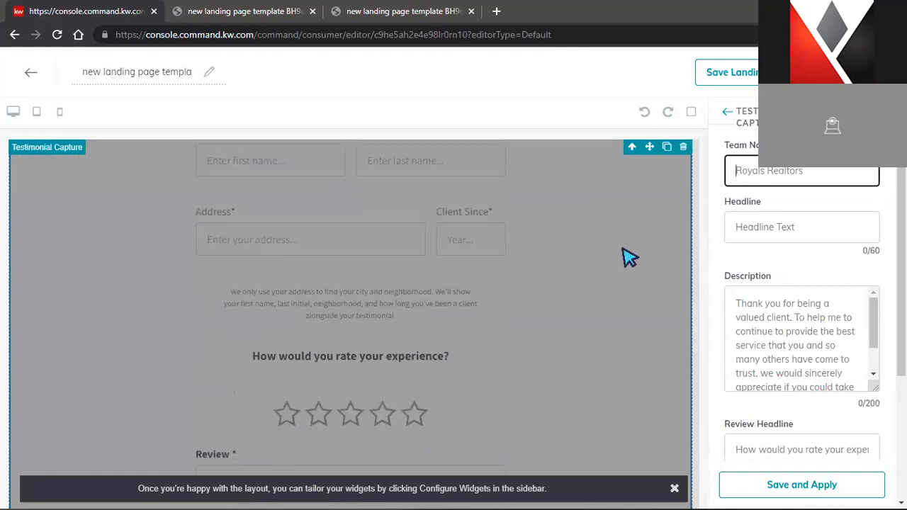
scroll(634, 280, down, 9)
scroll(662, 315, up, 4)
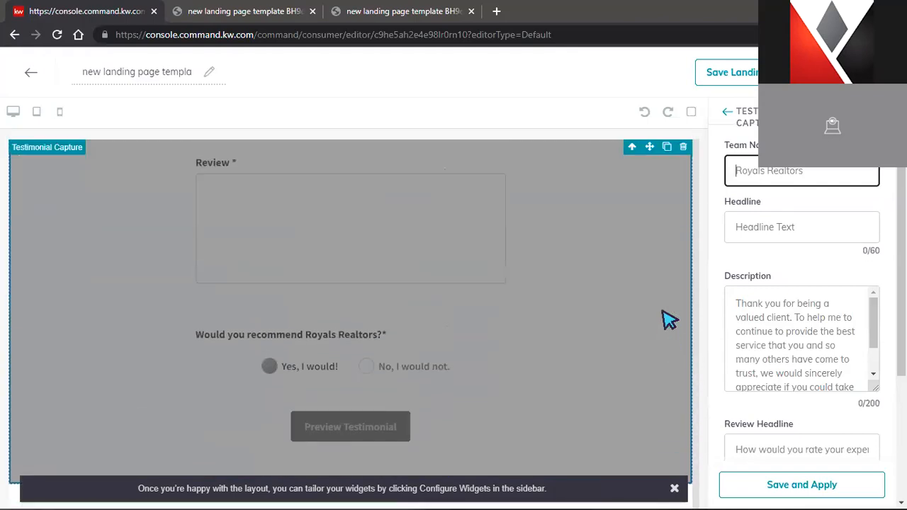
scroll(668, 320, up, 4)
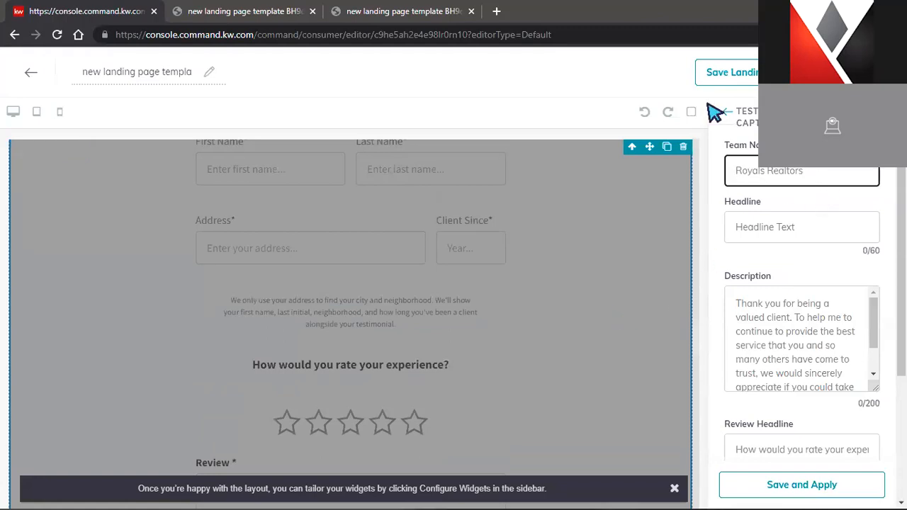
click(801, 483)
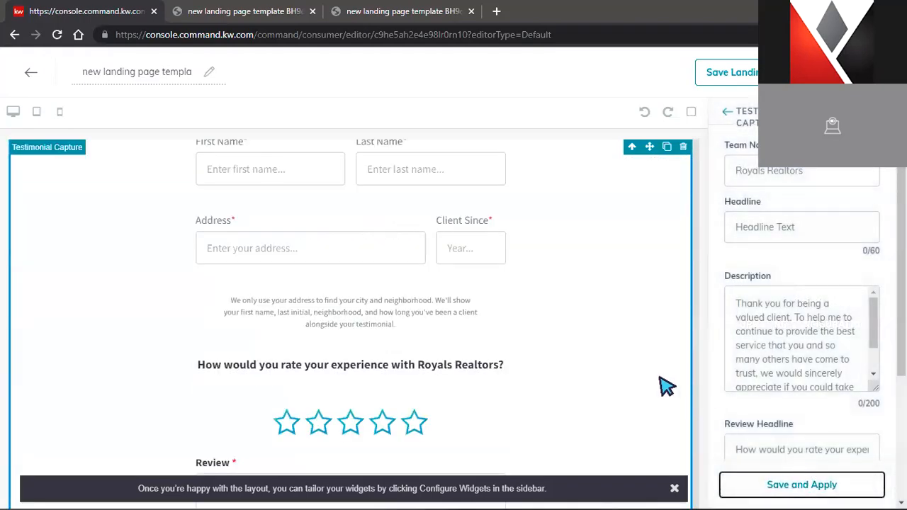
click(727, 117)
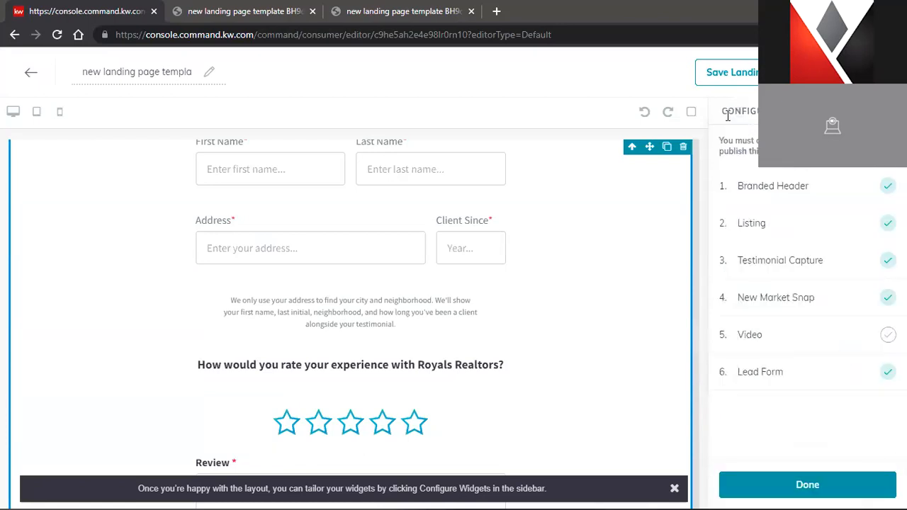
Finish widget configuration and scroll down to review the testimonial and 123 Main St sign-in forms
click(807, 485)
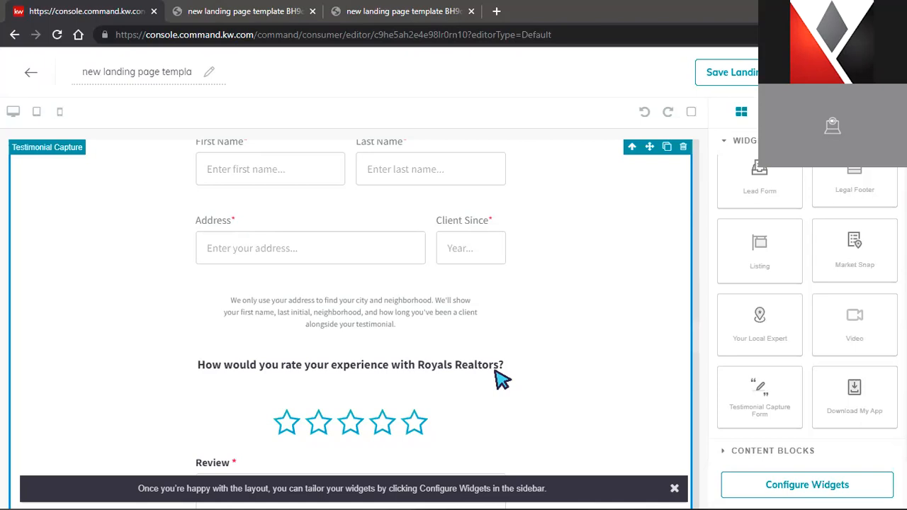
scroll(500, 344, down, 15)
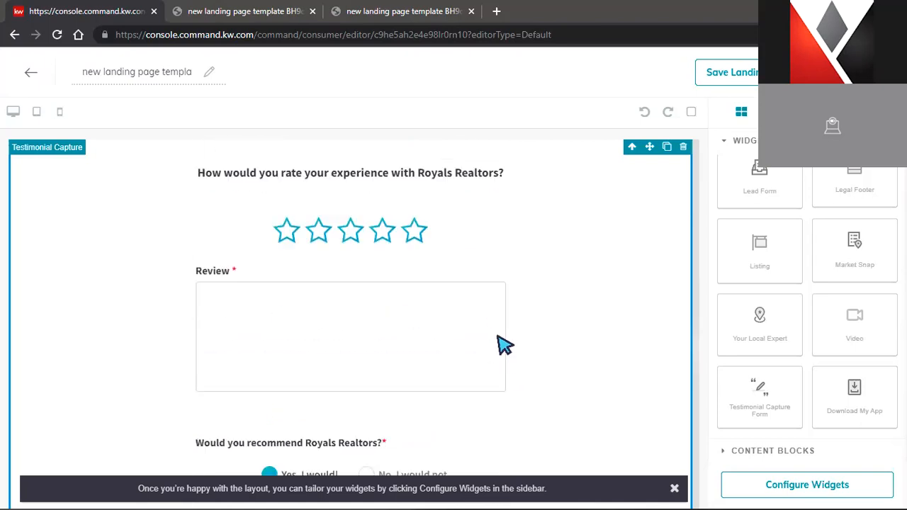
scroll(531, 338, down, 10)
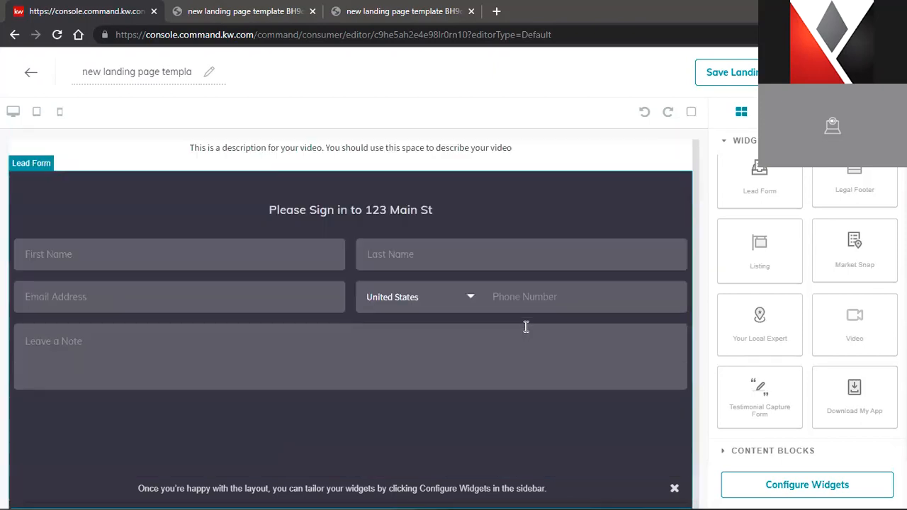